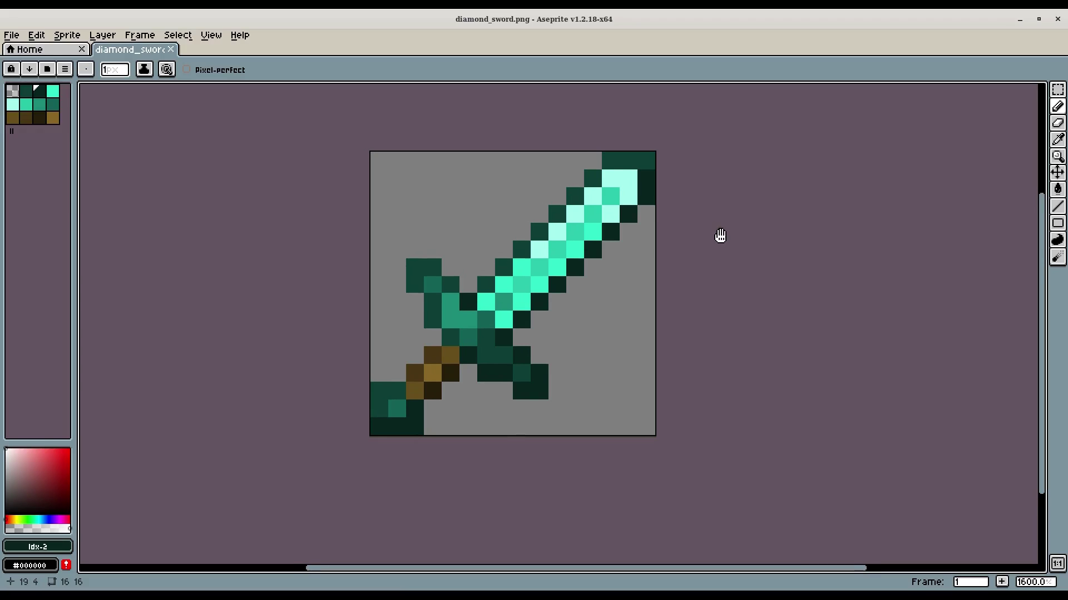
scroll(663, 248, up, 1)
scroll(743, 239, down, 1)
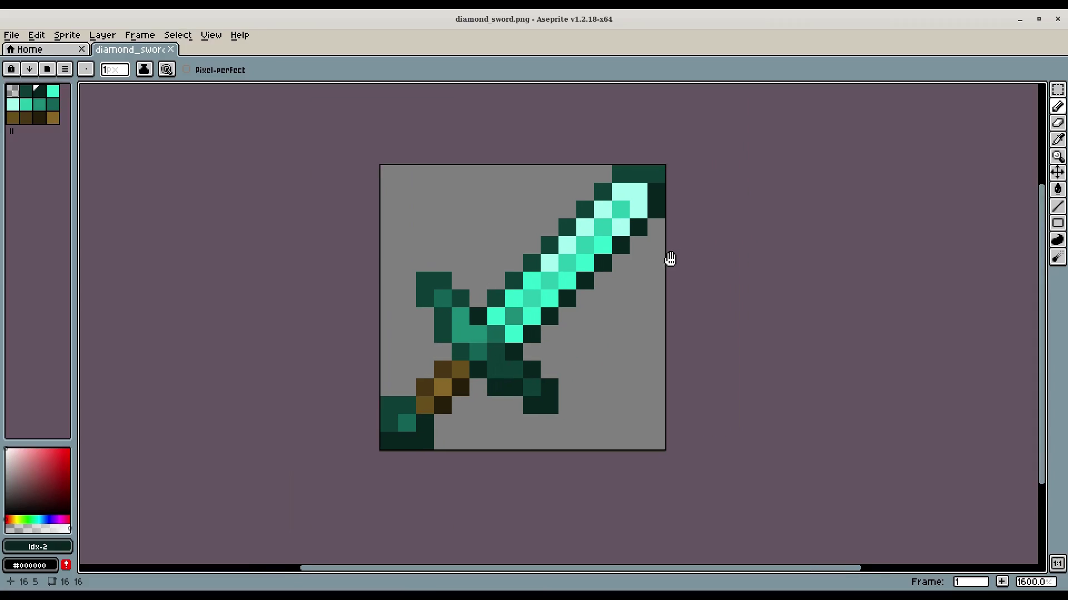
click(434, 187)
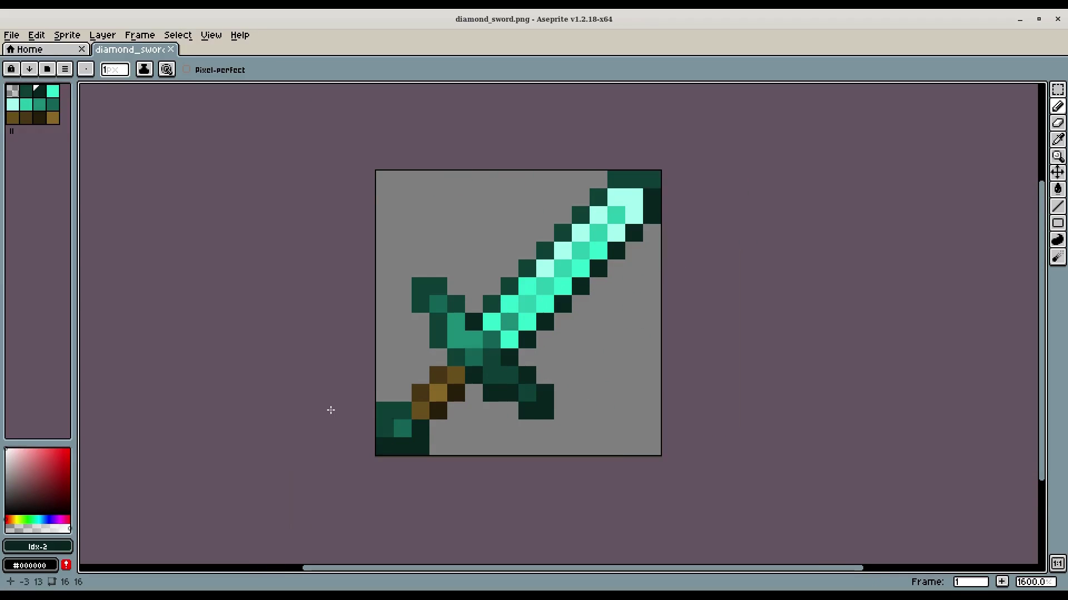
click(67, 34)
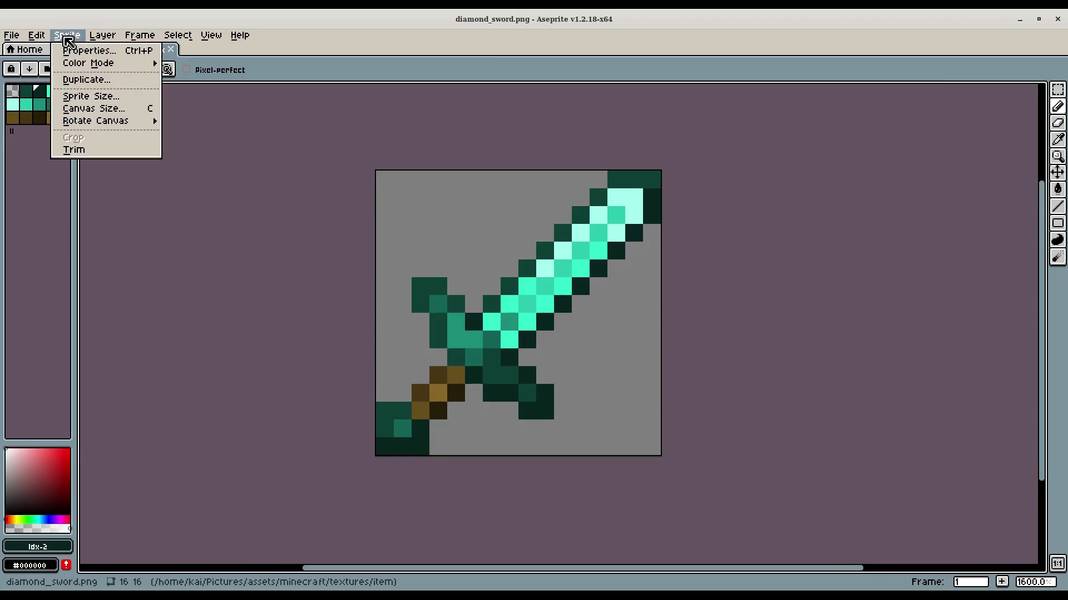
click(78, 109)
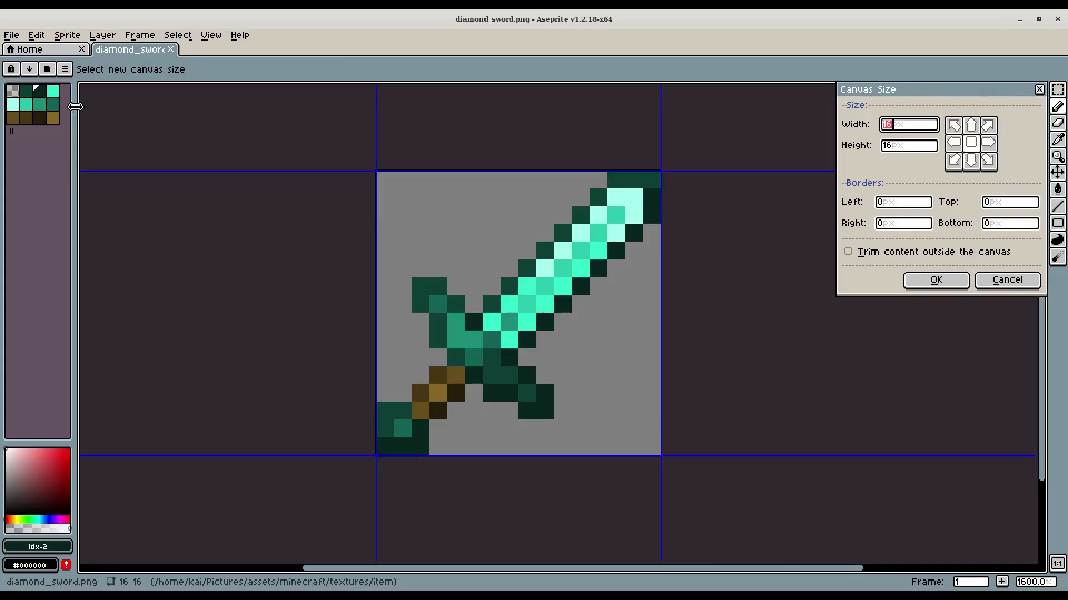
key(Escape)
Resize the sprite to 32 × 32 px using RotSprite interpolation.
click(67, 34)
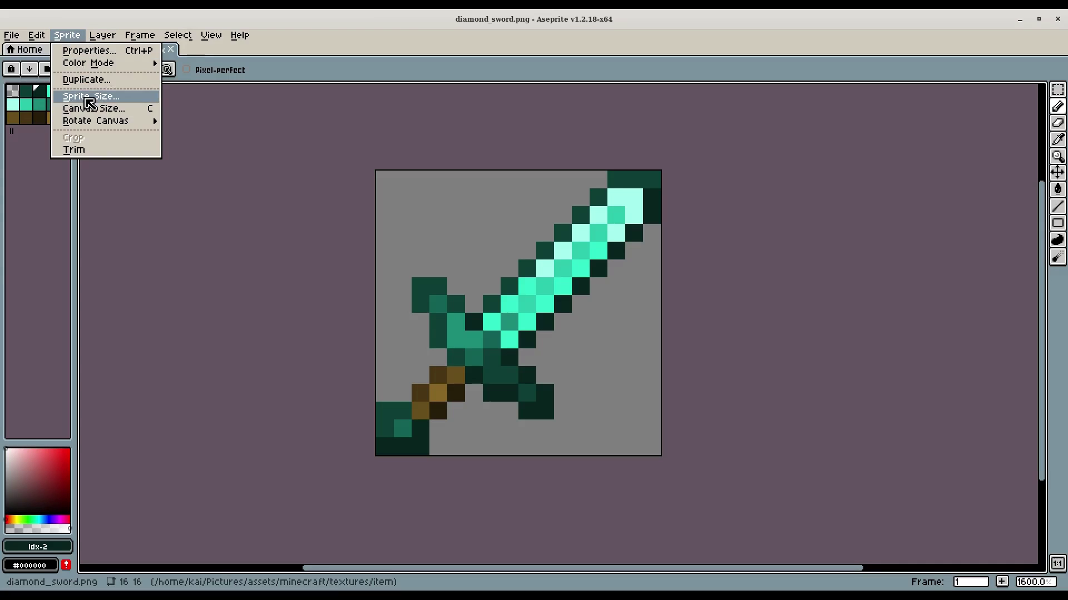
click(86, 98)
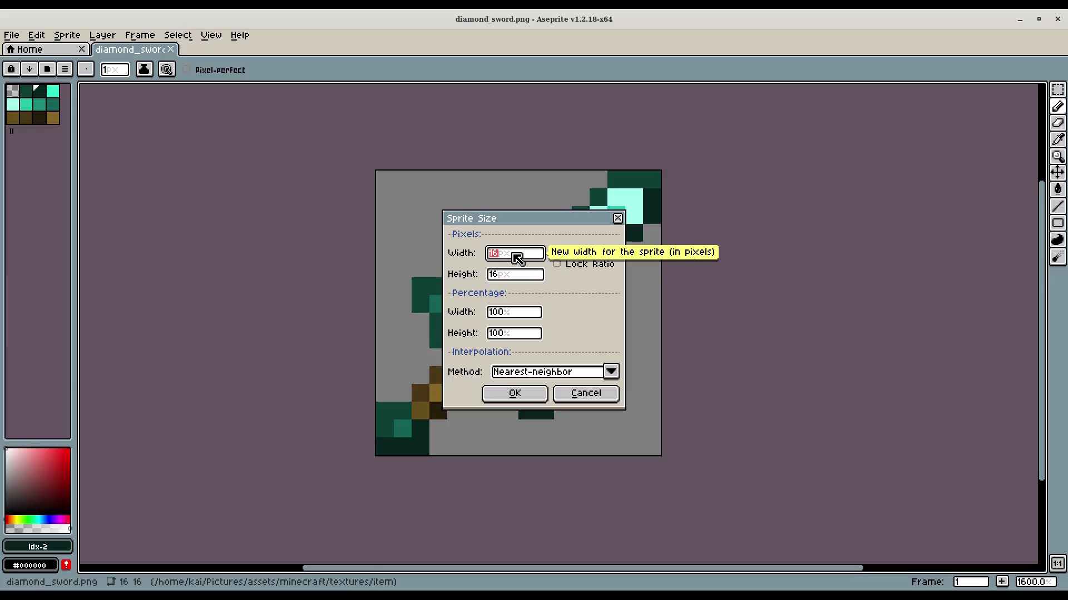
text(32)
key(Tab)
text(32)
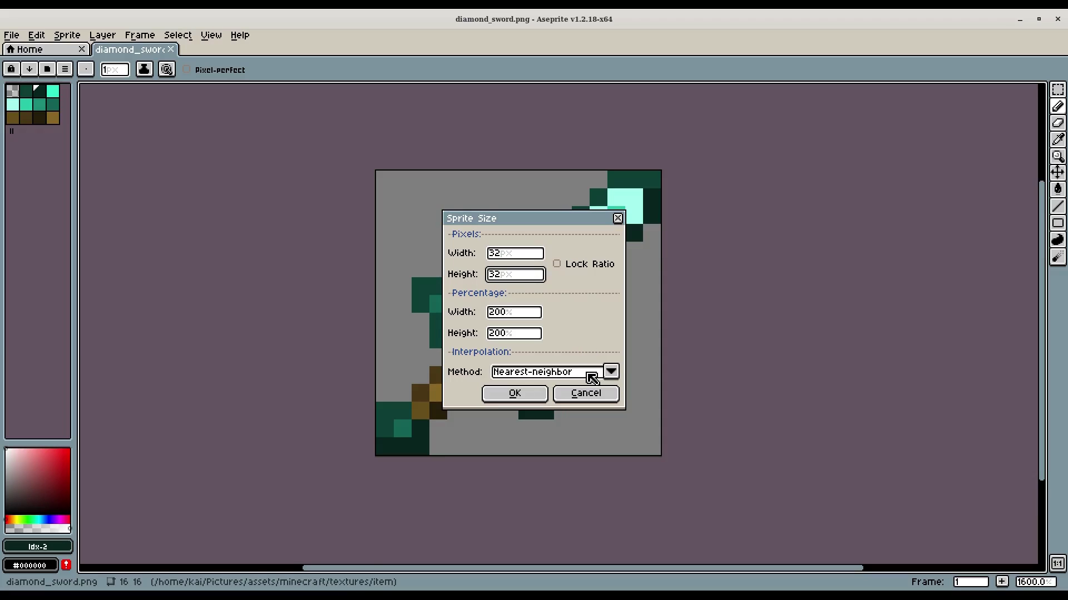
click(591, 377)
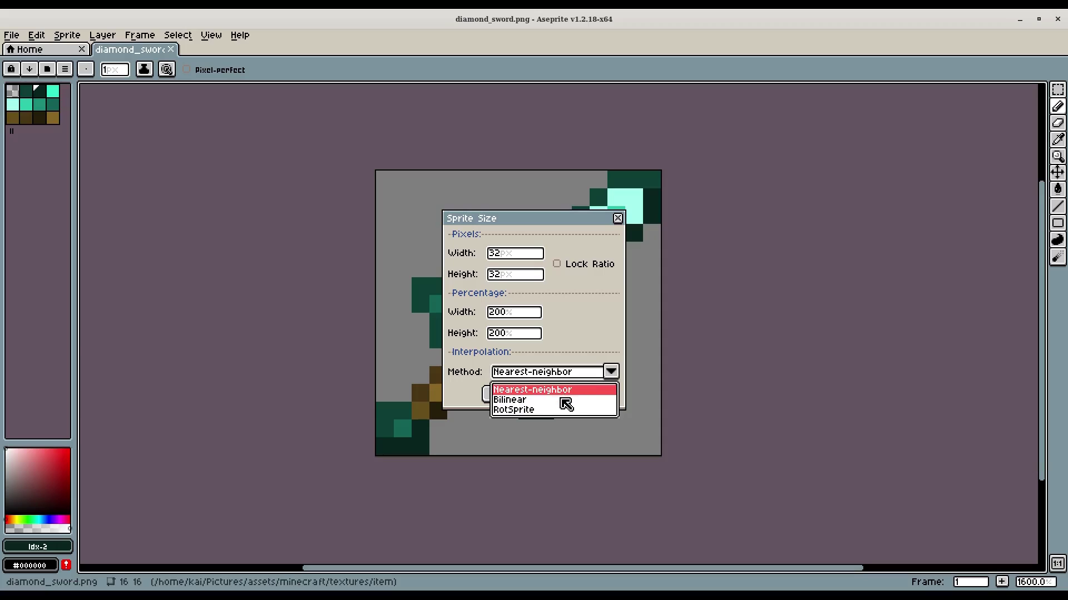
click(534, 410)
click(534, 396)
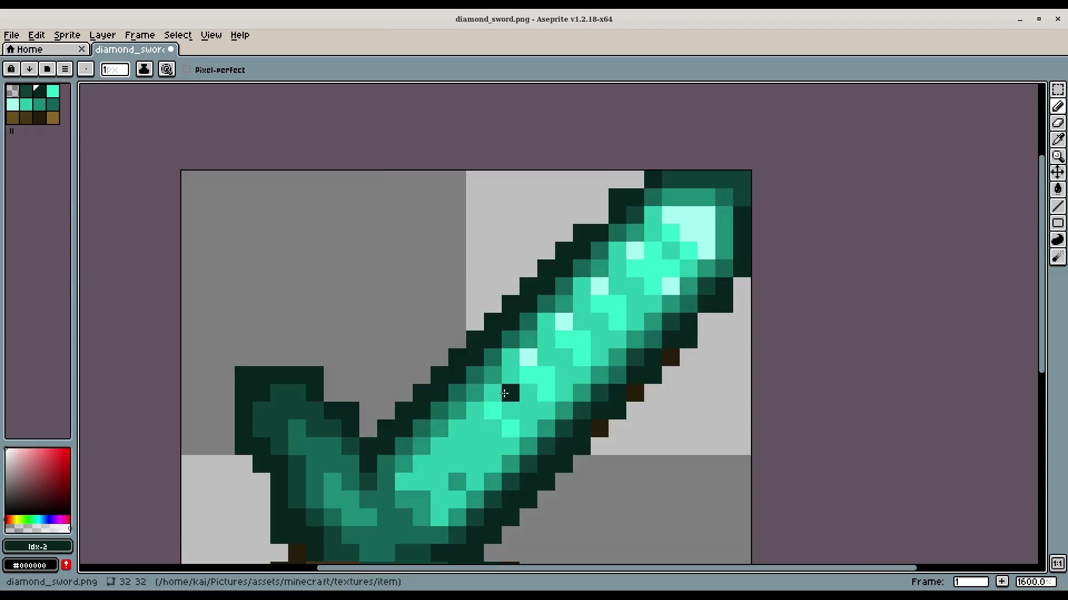
Clear the whole sword artwork from the canvas.
scroll(531, 363, down, 4)
scroll(538, 284, up, 4)
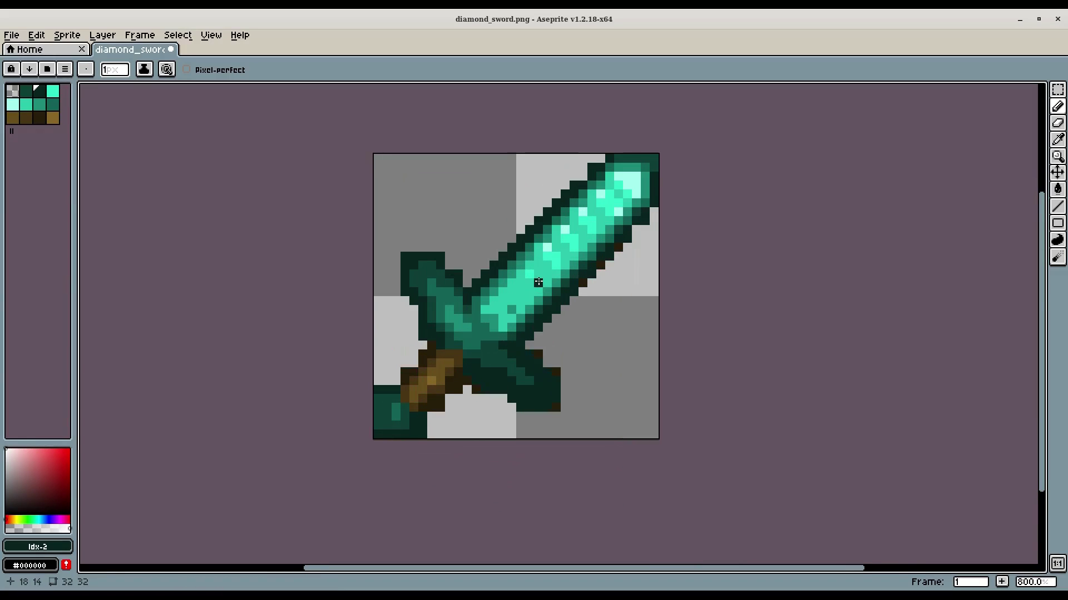
scroll(657, 121, down, 2)
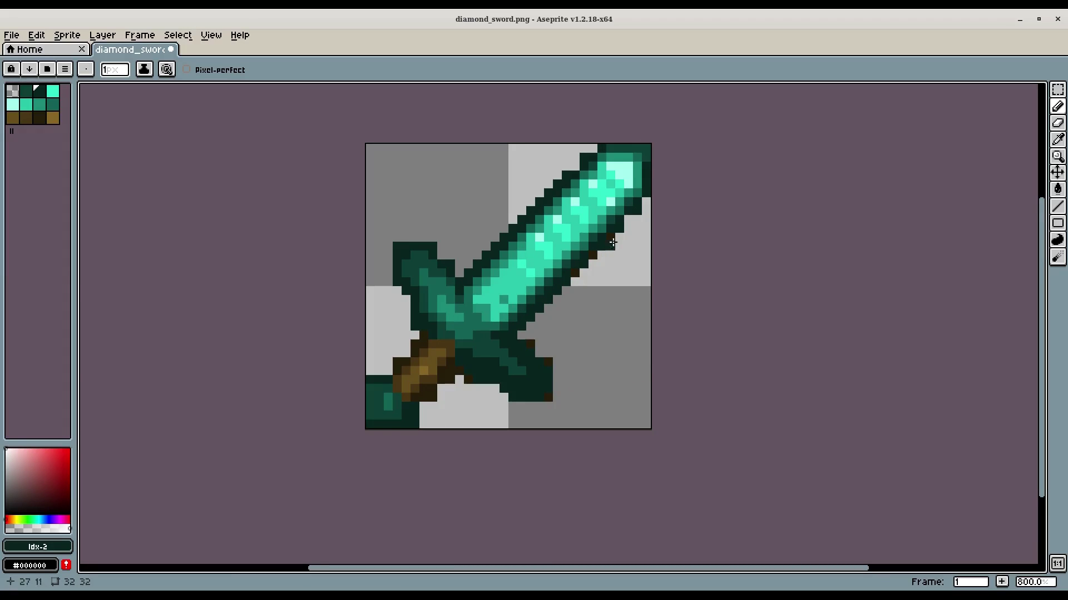
scroll(618, 228, down, 3)
scroll(591, 246, up, 3)
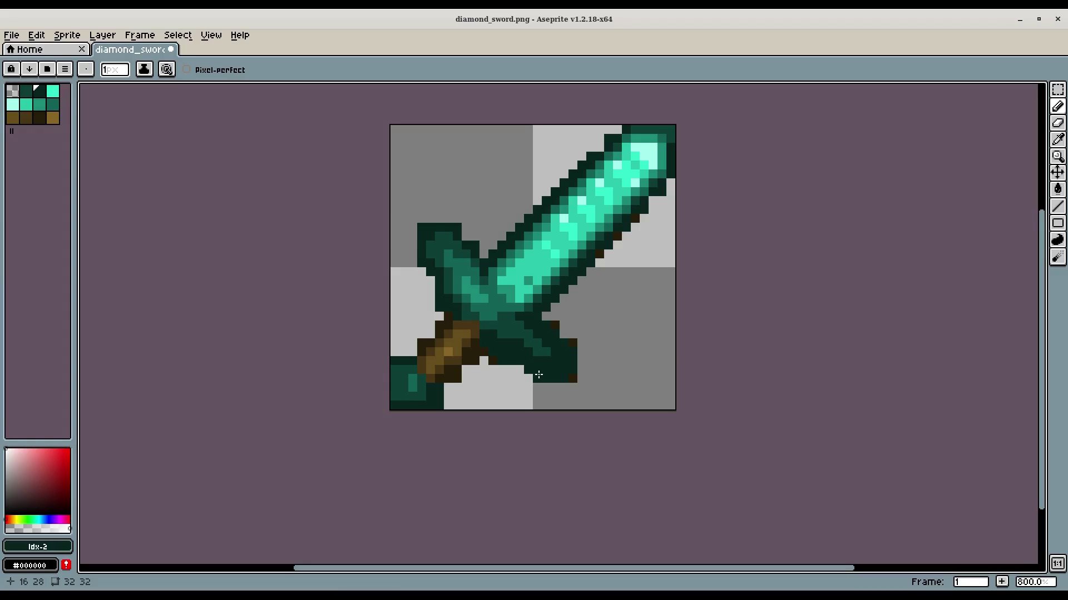
key(Delete)
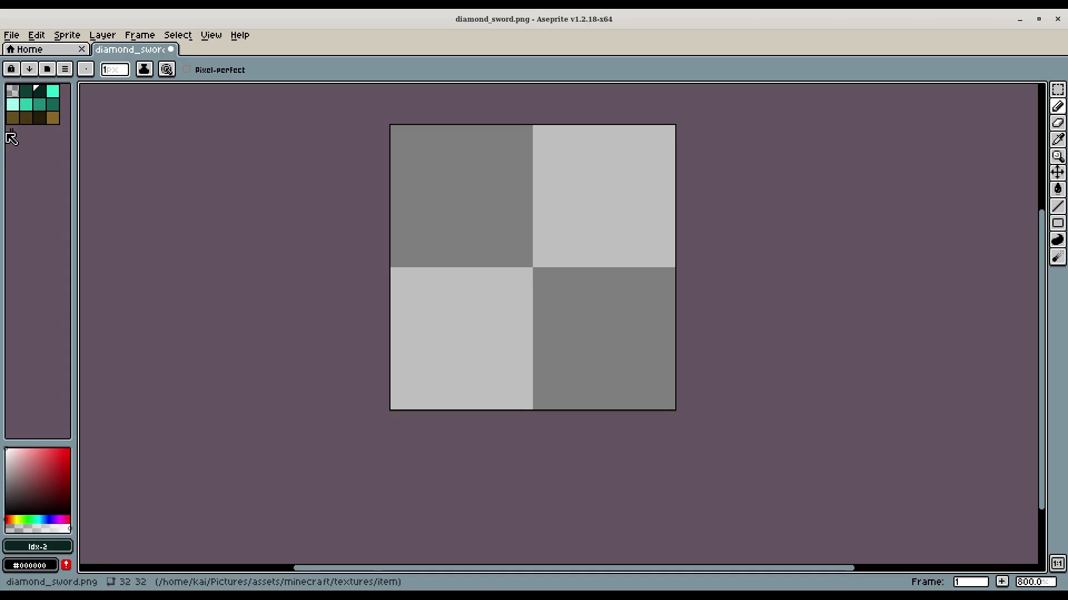
Reset the palette to black entries, then ready the Pencil tool with a light blue foreground colour, HSV 195°, 68%, 100%.
mouse_move(11, 131)
mouse_down()
mouse_move(22, 89)
mouse_move(57, 133)
mouse_move(41, 111)
mouse_move(12, 126)
mouse_up()
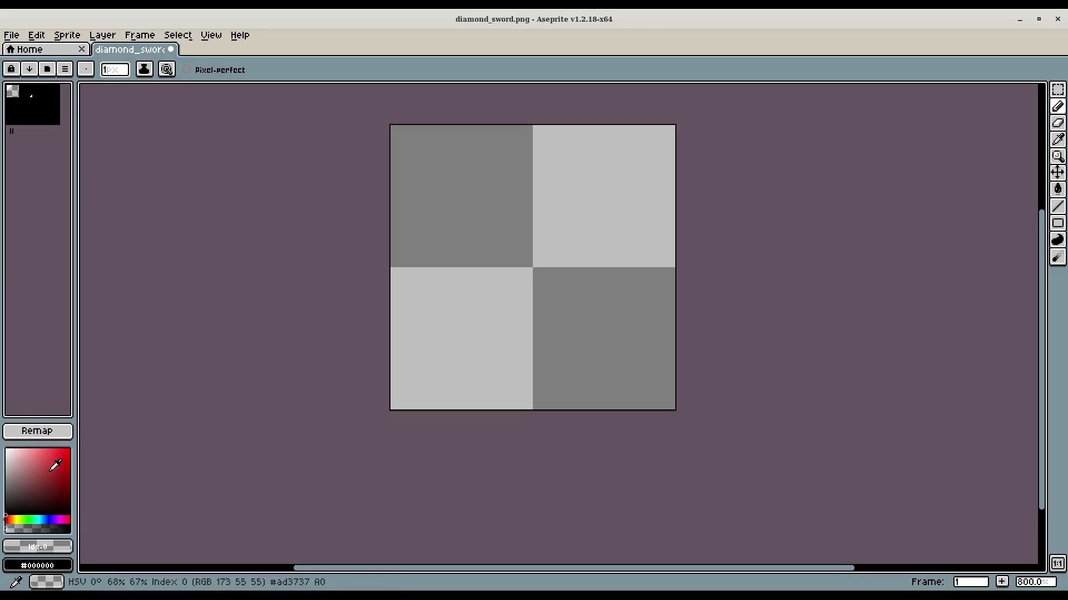
click(13, 518)
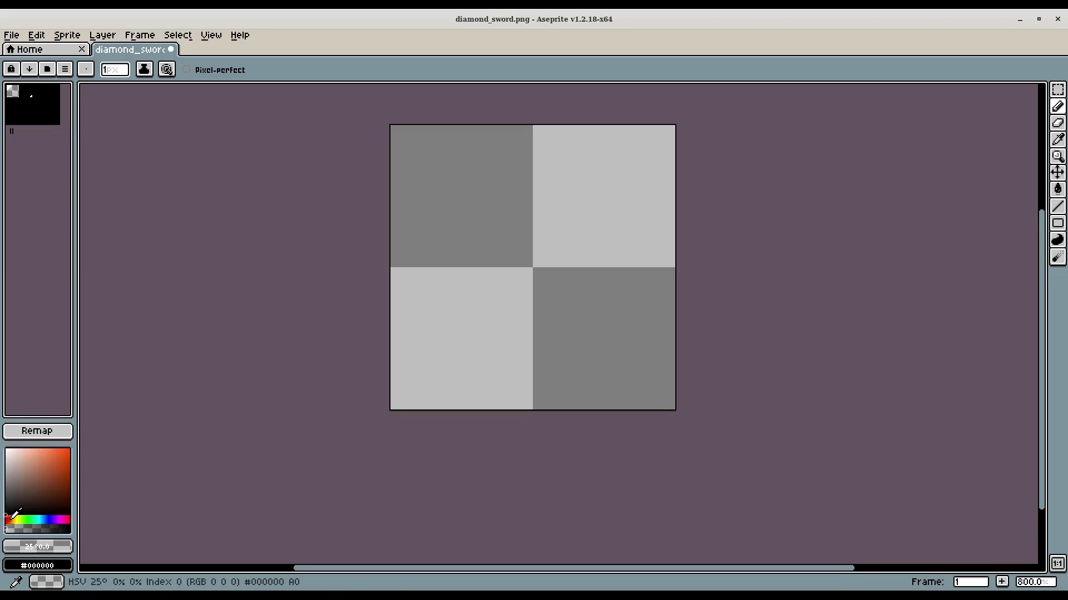
mouse_move(15, 515)
mouse_down()
mouse_move(44, 510)
mouse_move(43, 405)
mouse_move(52, 399)
mouse_up()
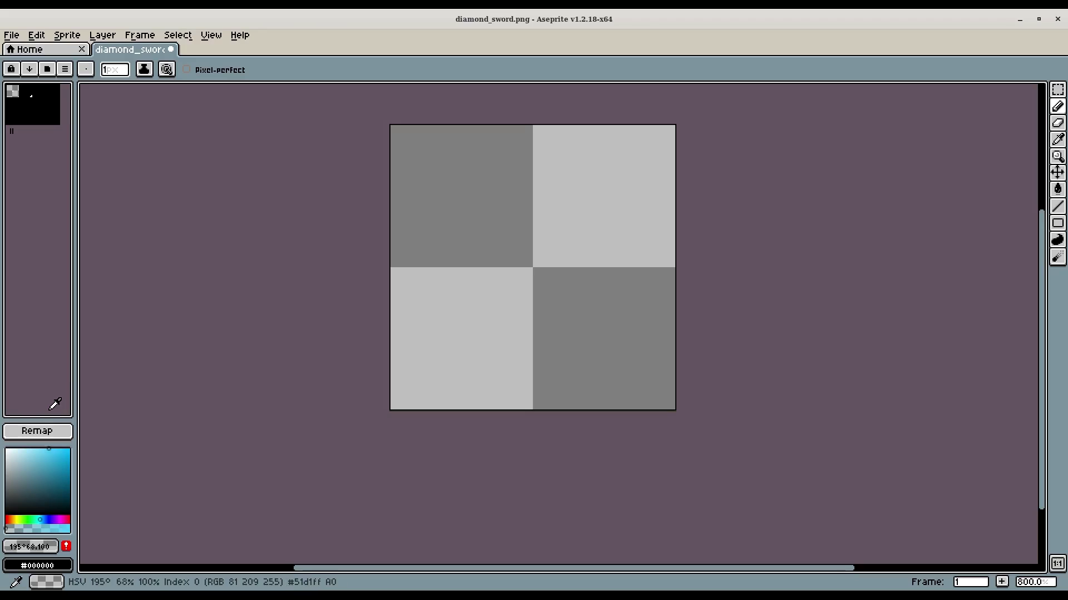
key(b)
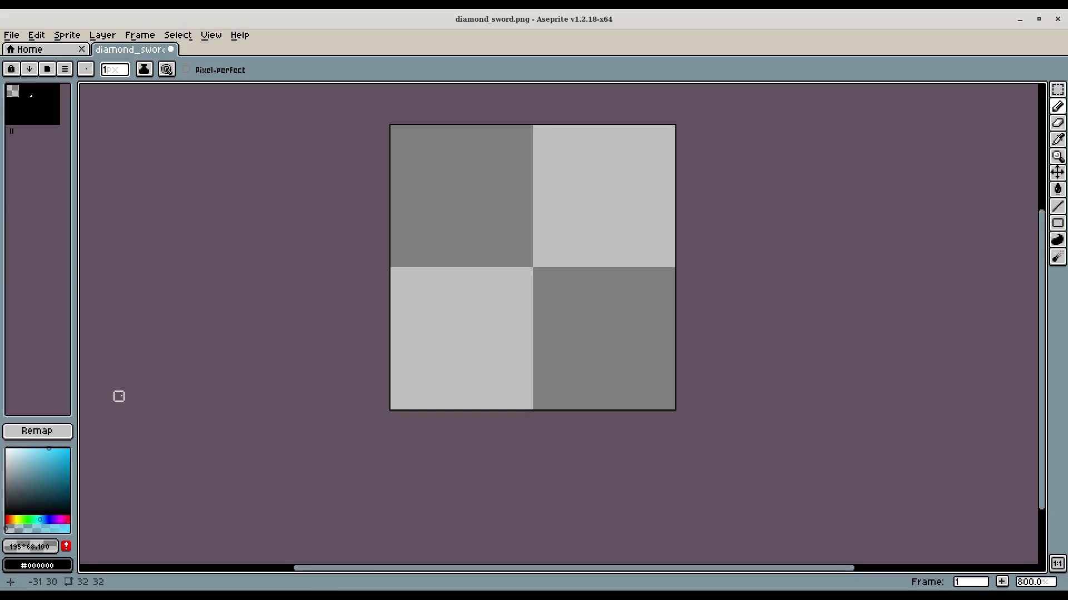
click(1051, 108)
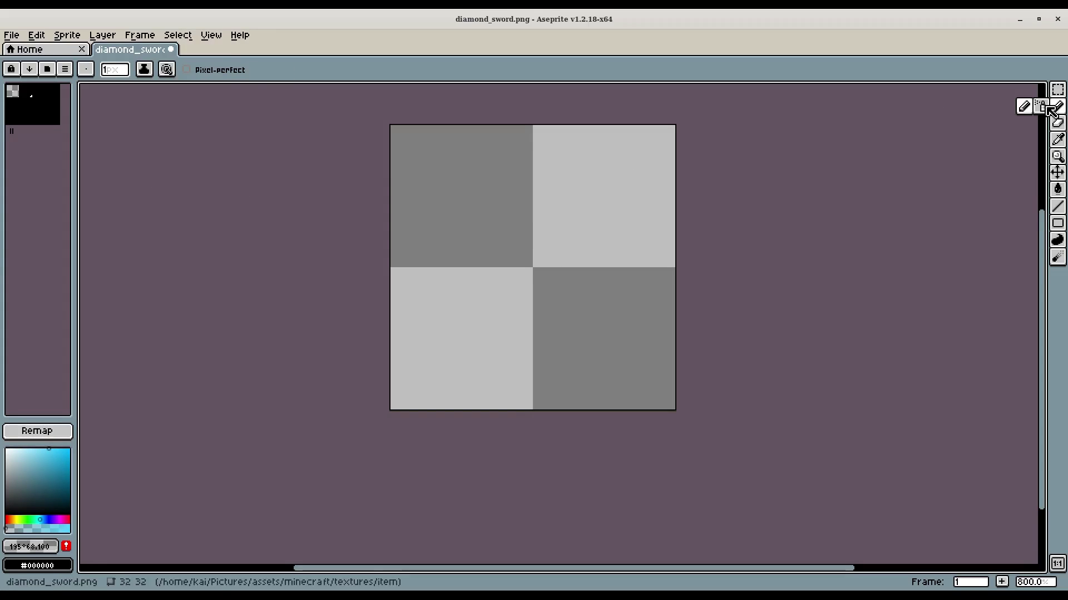
scroll(456, 278, up, 2)
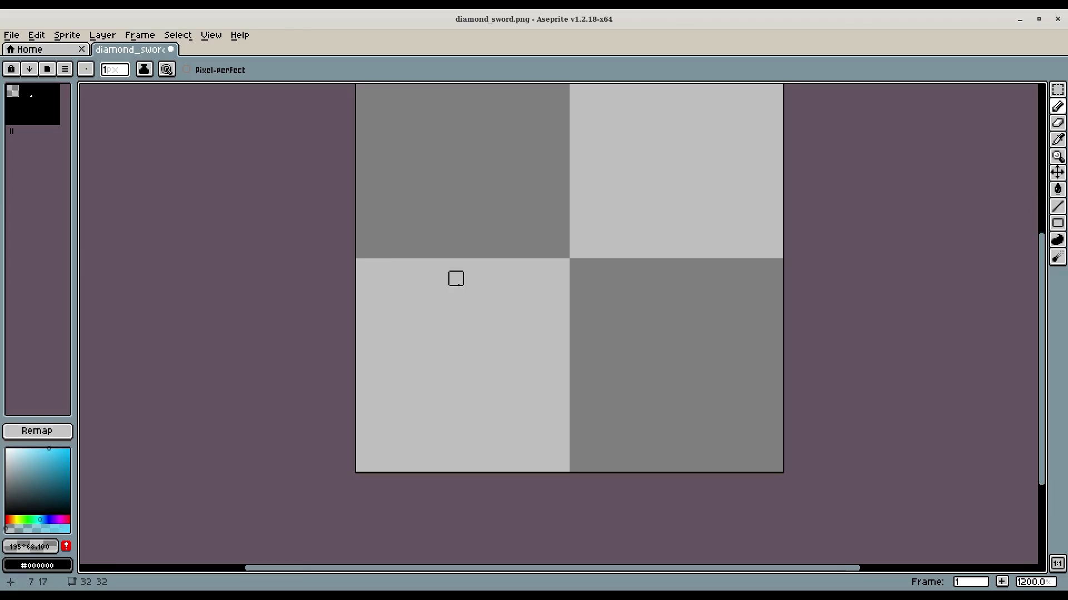
drag(455, 278, 372, 285)
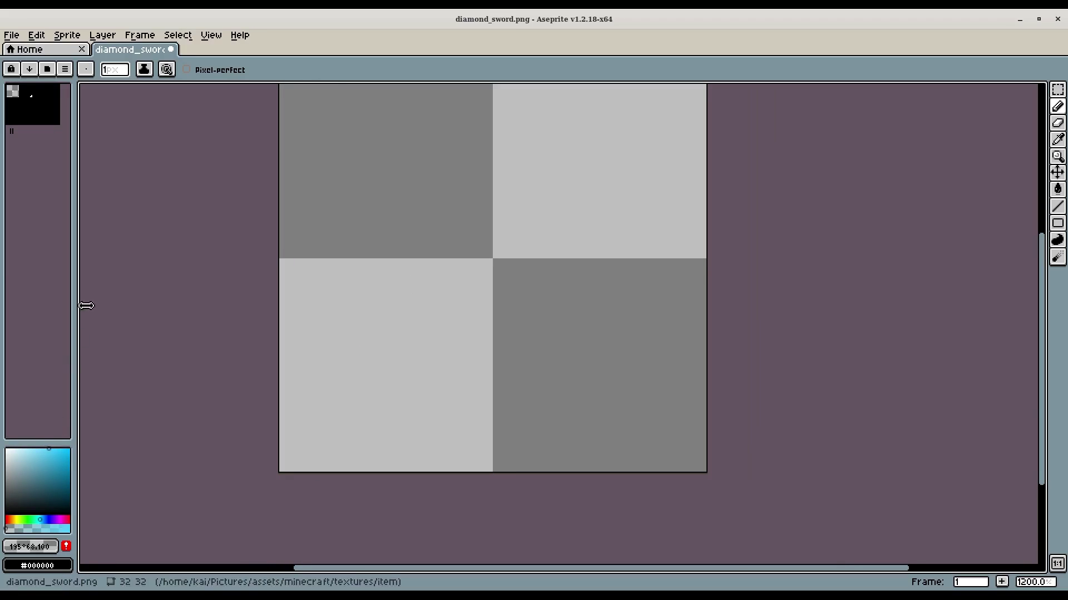
Select the first black palette entry and set the foreground colour to light blue, hue 202°, saturation about 65%, value 100%.
click(26, 95)
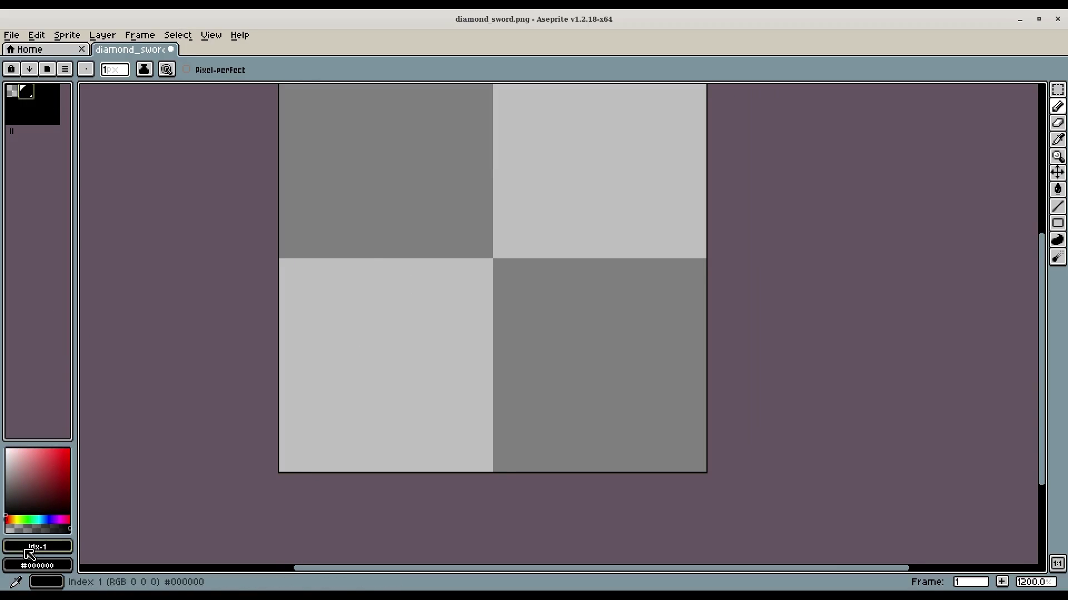
click(42, 520)
drag(52, 481, 38, 418)
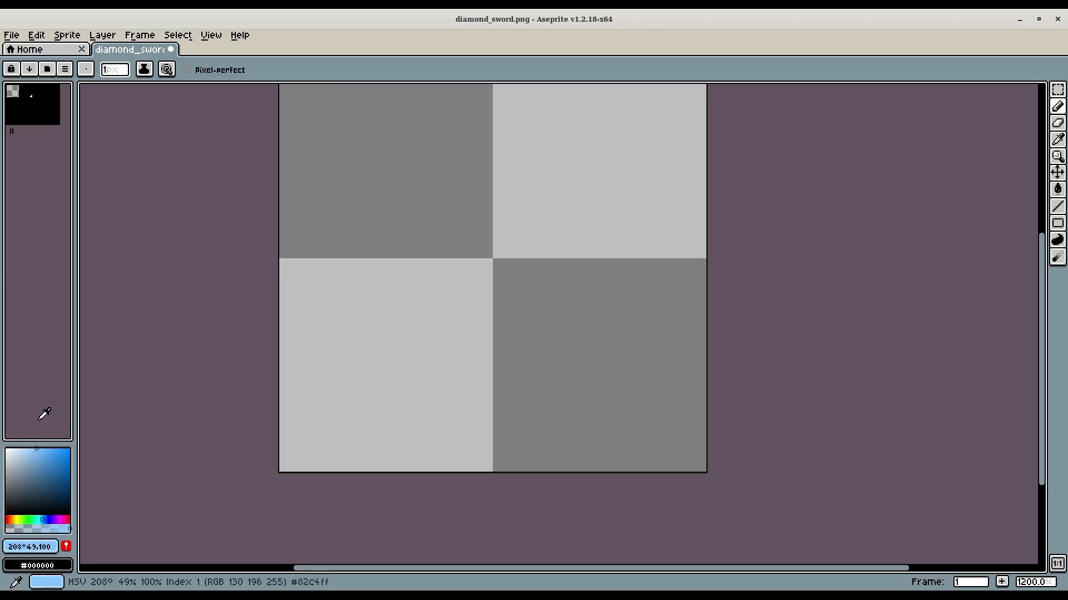
click(39, 519)
mouse_move(45, 517)
mouse_down()
mouse_move(41, 440)
mouse_move(53, 439)
mouse_up()
scroll(462, 281, up, 2)
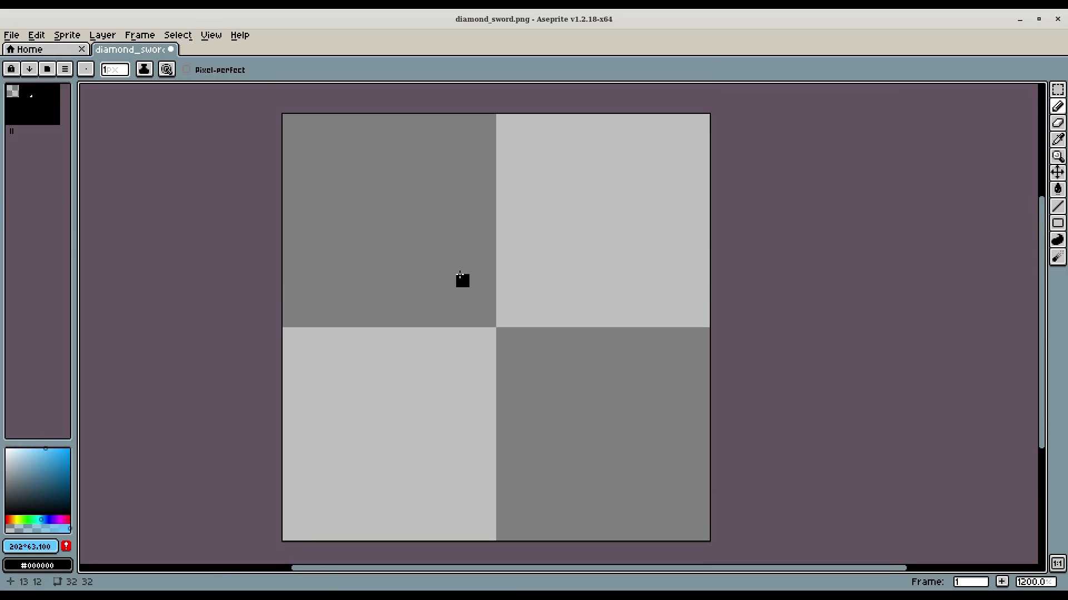
scroll(462, 267, down, 2)
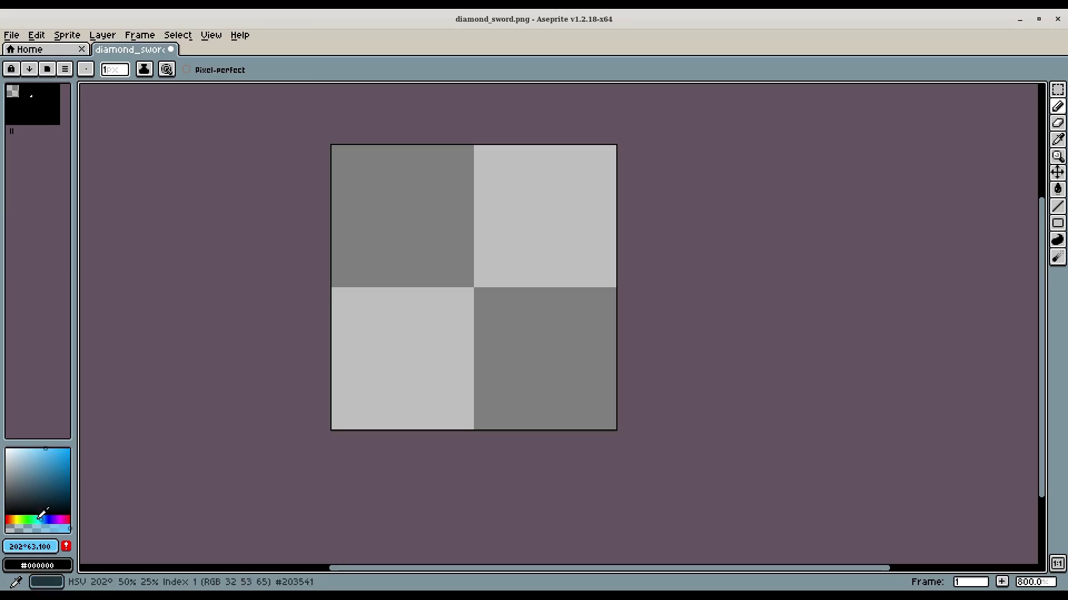
click(32, 547)
click(193, 487)
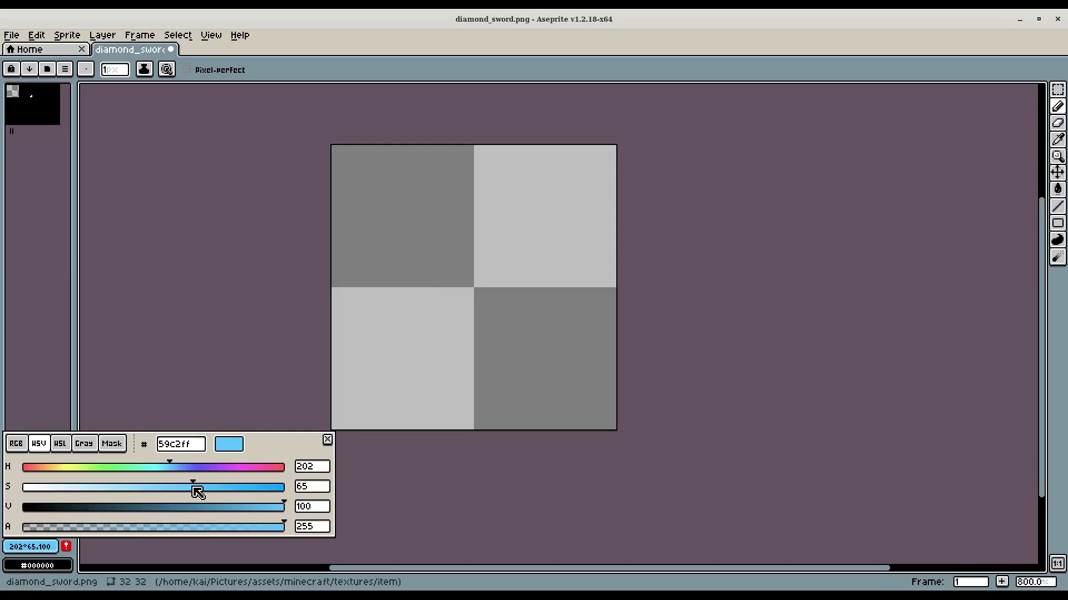
Scribble a test stroke across the canvas with the Pencil tool and undo it.
mouse_move(497, 174)
mouse_down()
mouse_move(448, 256)
mouse_move(587, 236)
mouse_move(423, 334)
mouse_up()
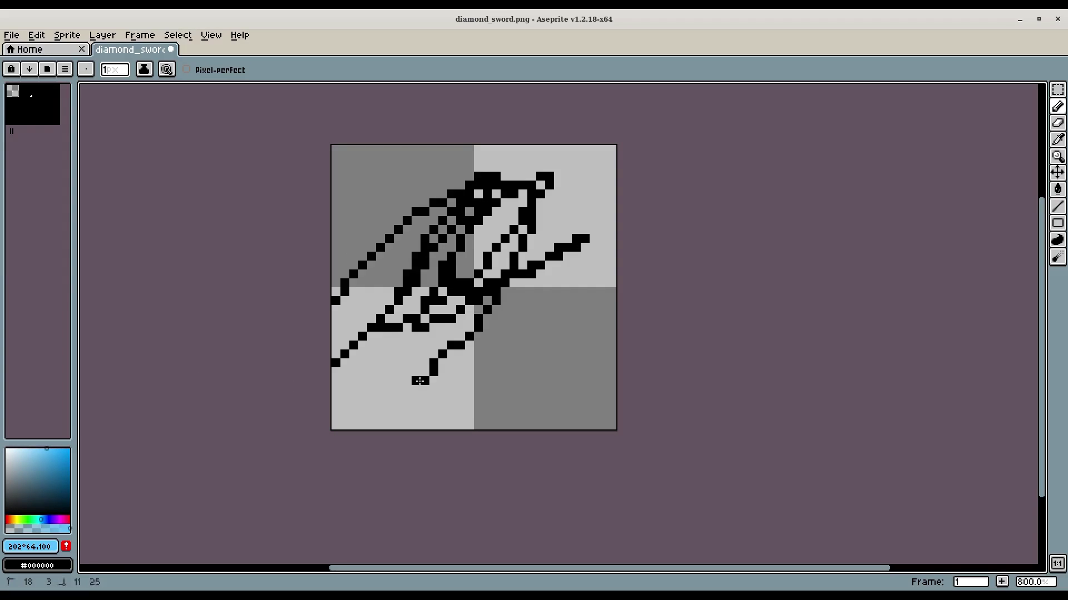
key(ctrl+z)
click(1057, 107)
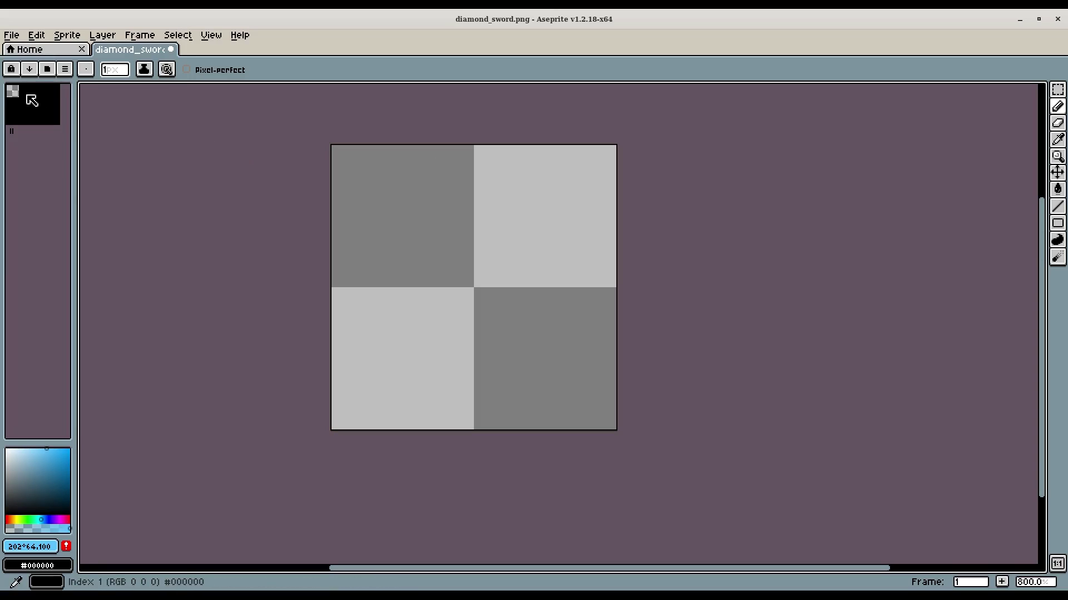
Reduce the palette to its single transparent entry and pick a muted red foreground colour.
click(12, 91)
drag(14, 130, 24, 108)
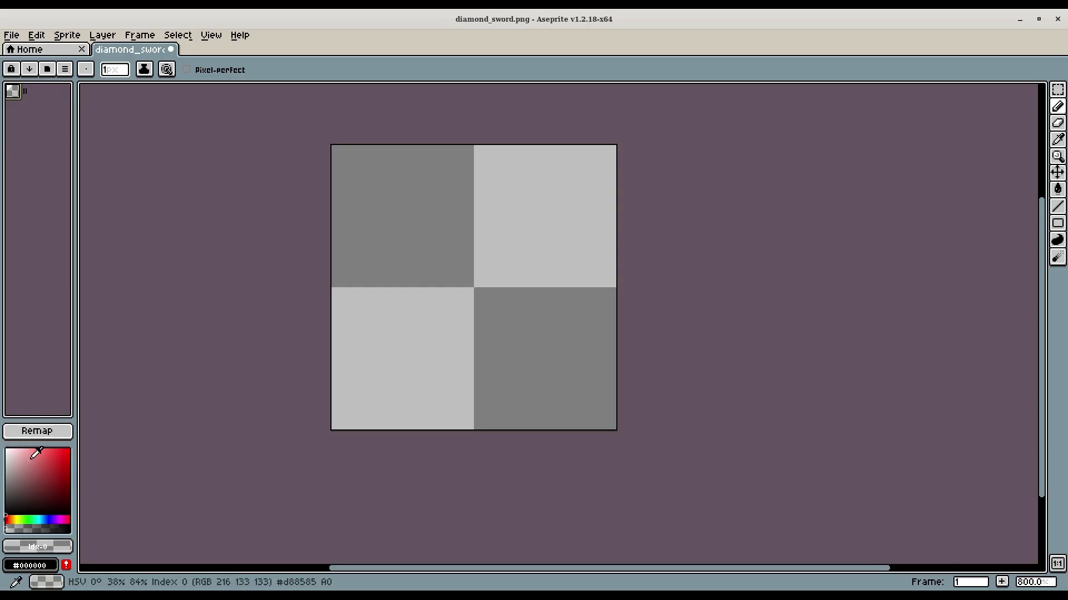
click(53, 437)
click(11, 35)
click(26, 64)
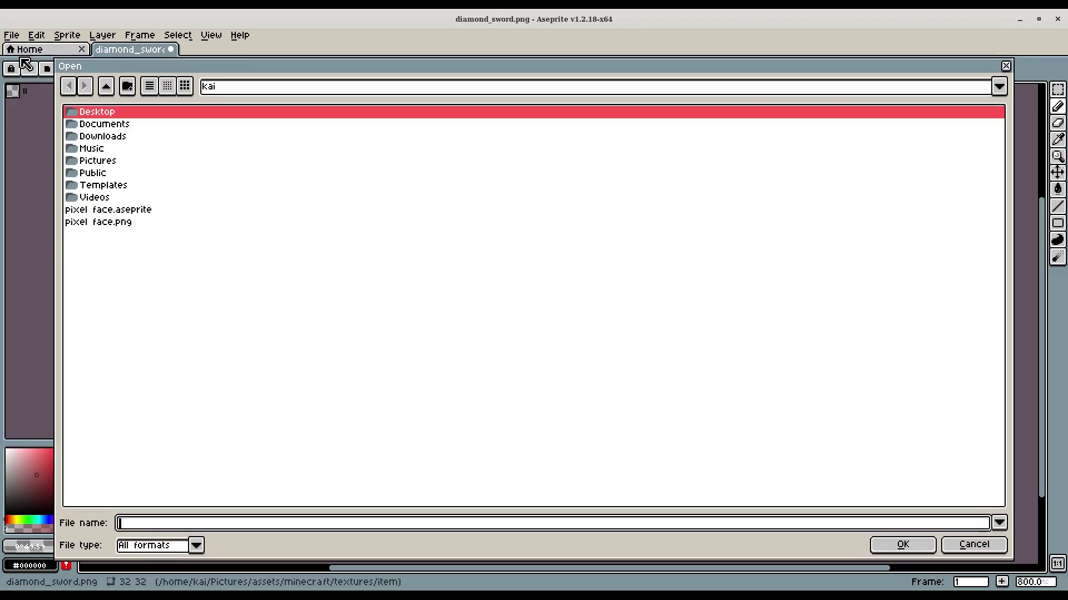
key(Escape)
Create a new 32 × 32 px RGBA sprite with a transparent background and close the diamond_sword file.
click(11, 35)
click(21, 51)
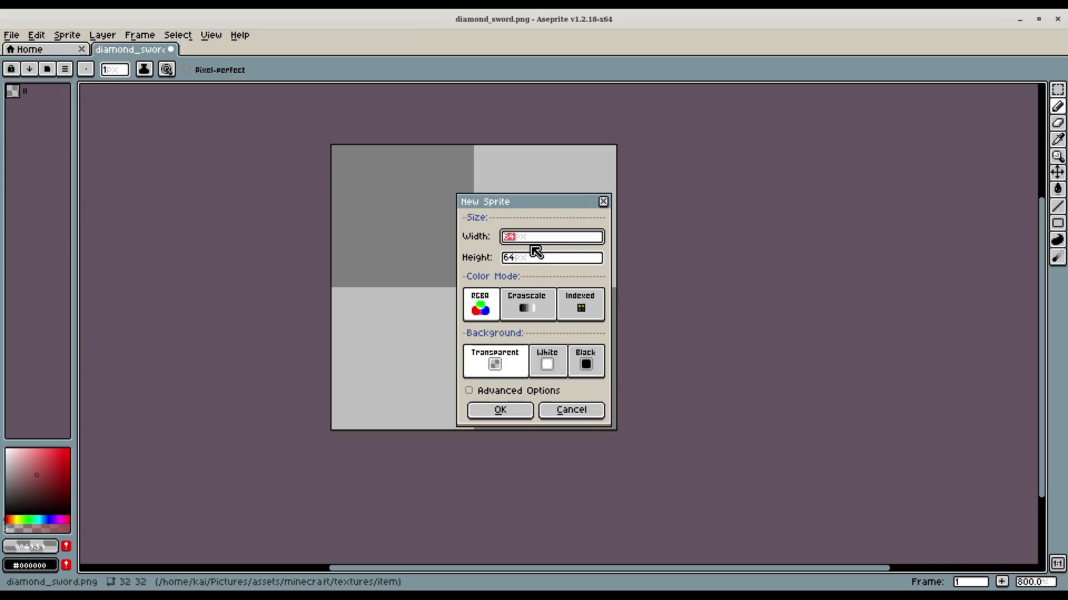
text(32)
key(Tab)
text(32)
click(499, 410)
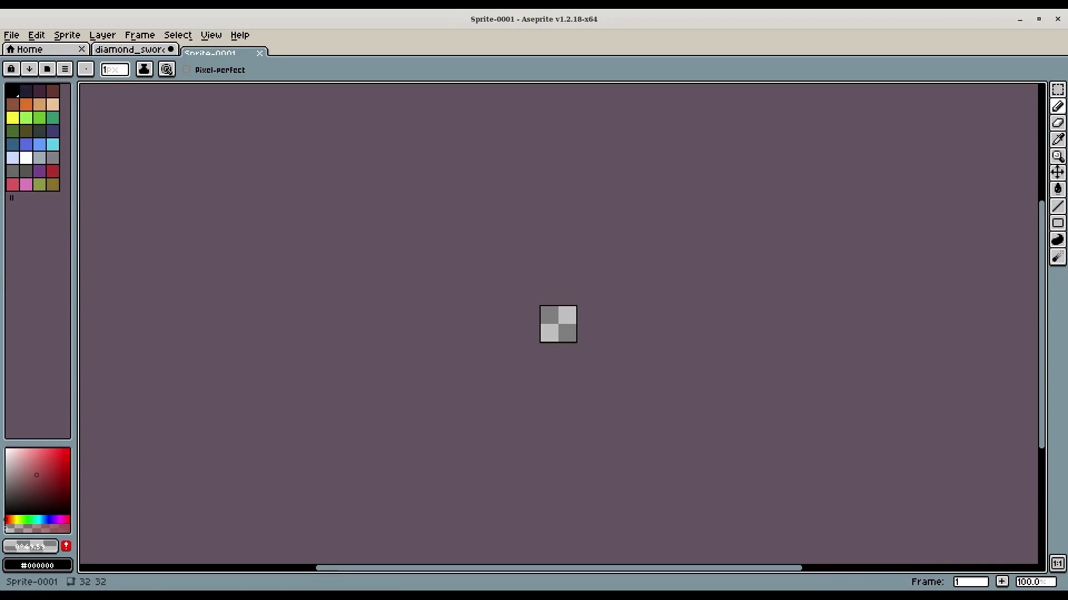
click(171, 49)
click(531, 335)
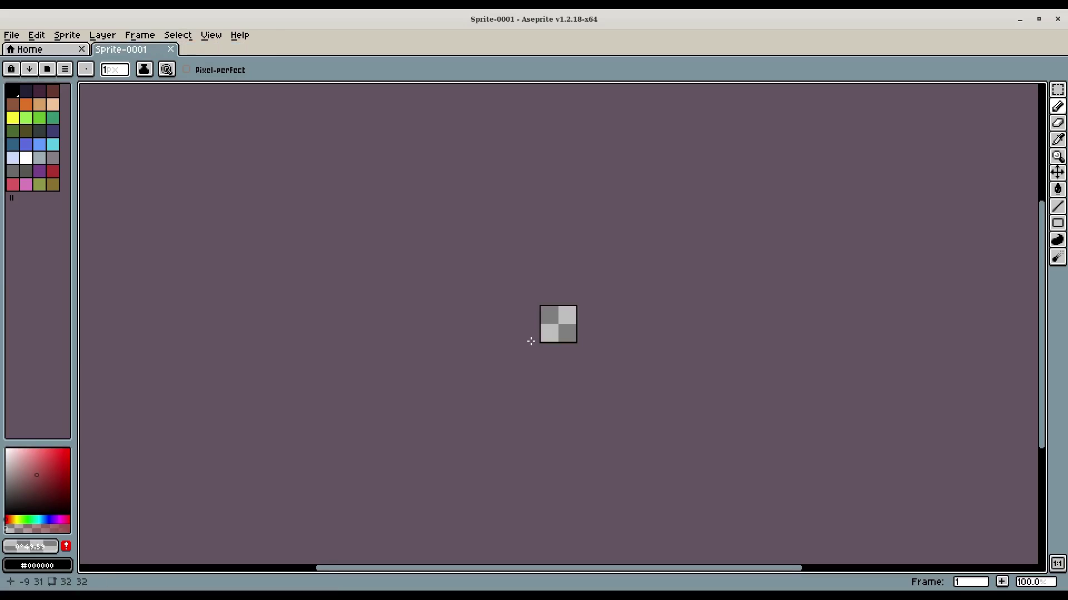
Choose a blue foreground colour with hue 208°, saturation 73% and value 100% for the new sprite.
scroll(540, 342, up, 3)
scroll(488, 341, up, 3)
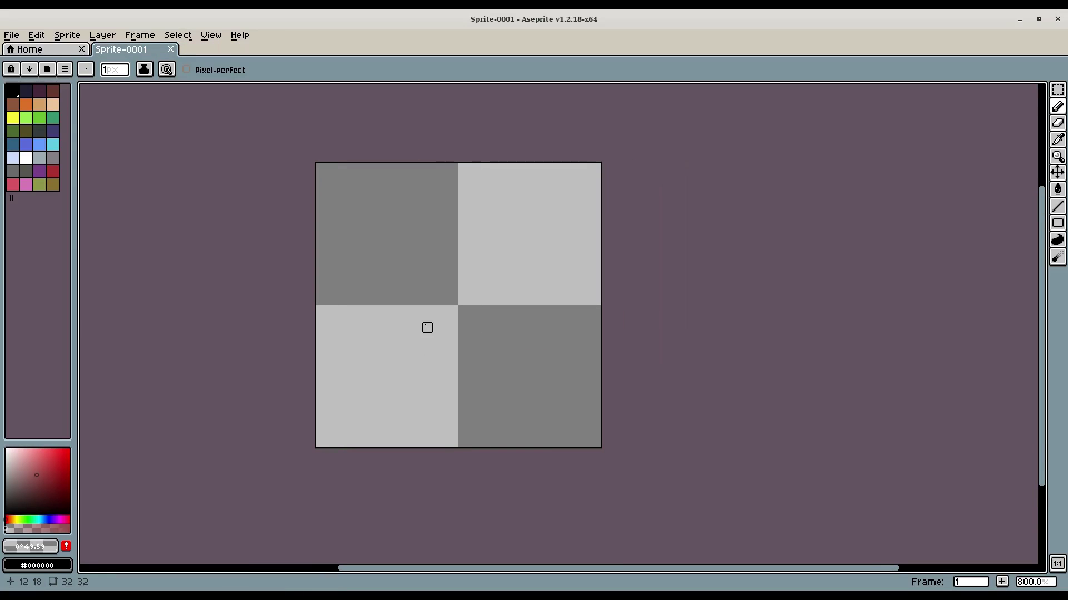
drag(463, 286, 472, 268)
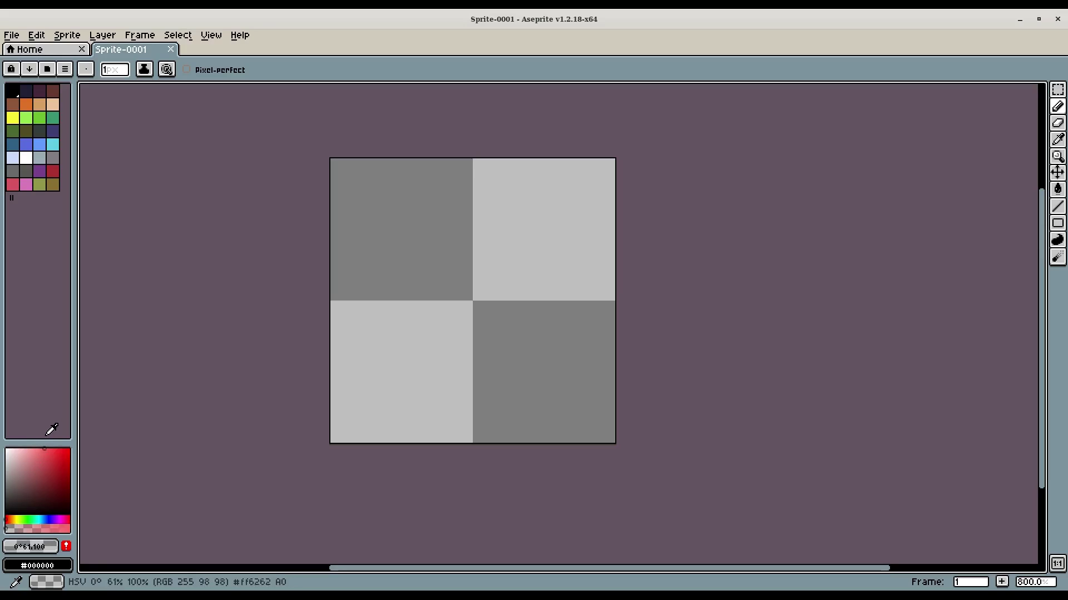
click(42, 520)
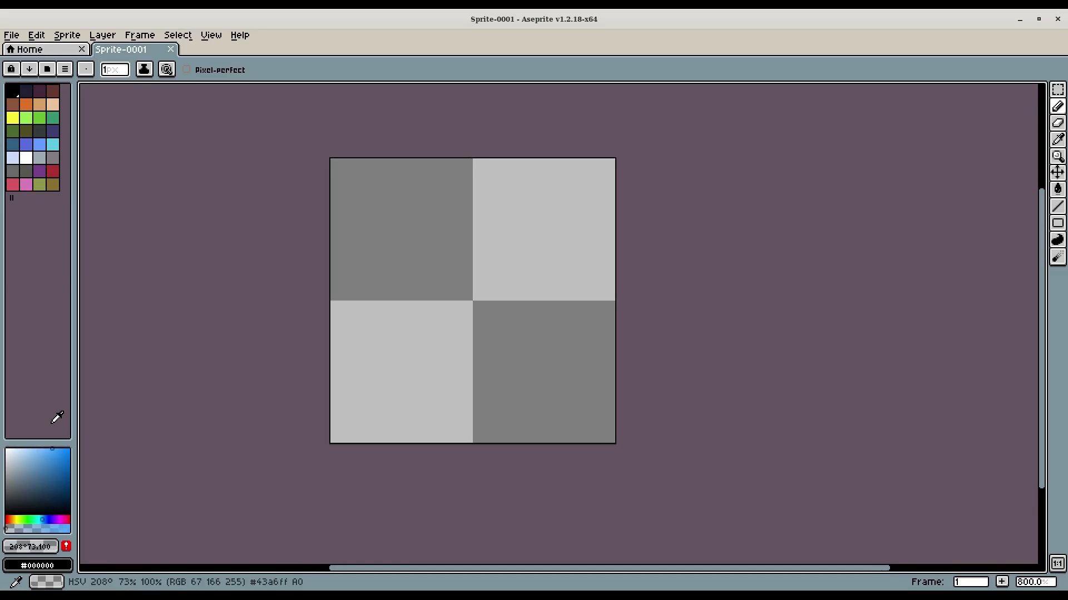
Set the foreground colour to light blue with hue 202°, saturation 59% and value 100%, and raise its alpha to 255.
click(41, 520)
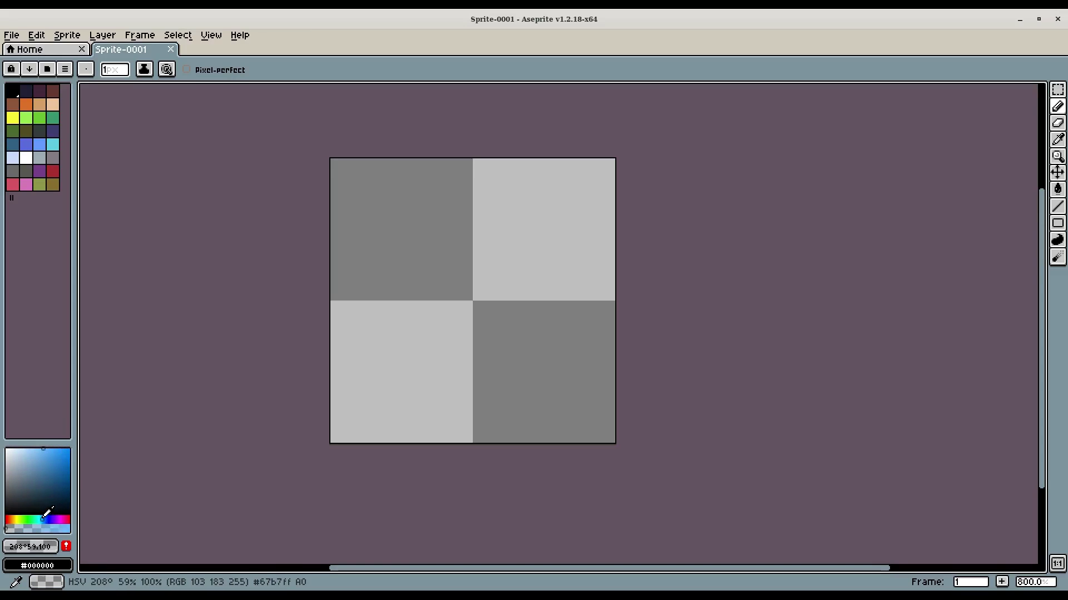
click(43, 449)
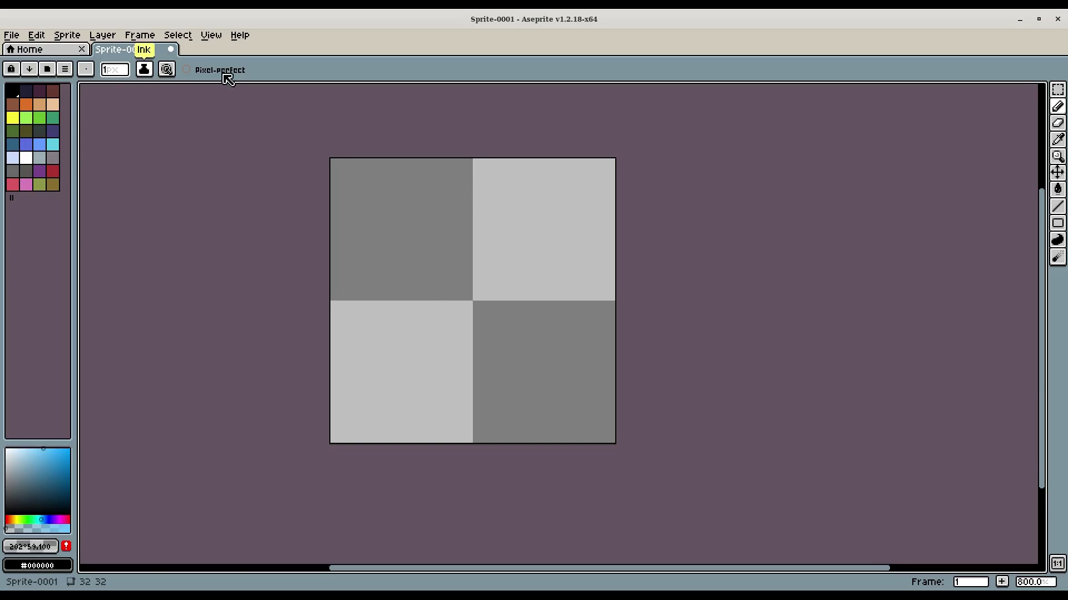
click(1060, 109)
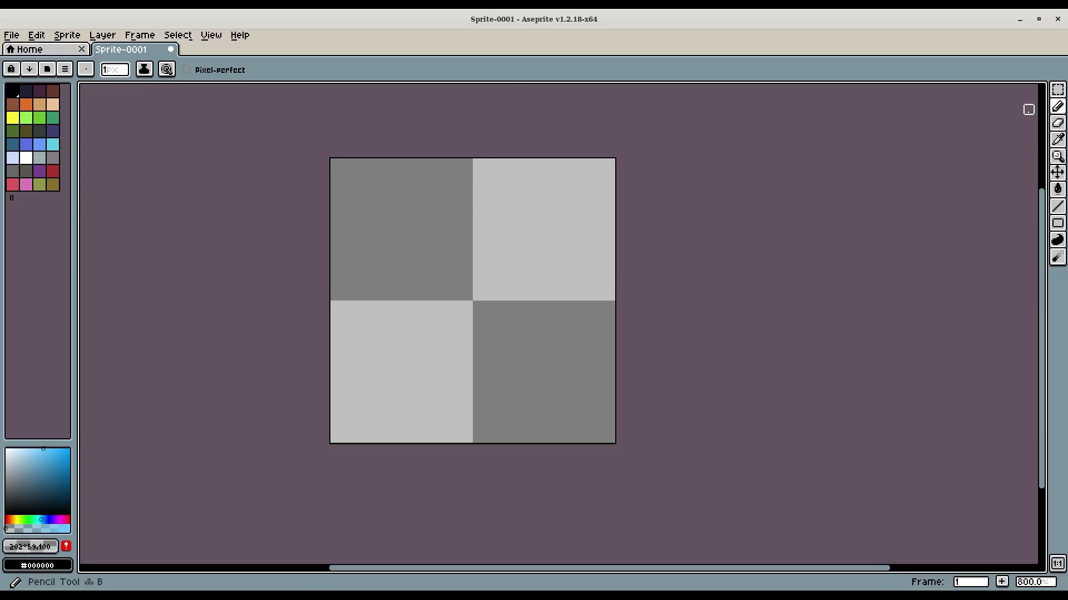
click(53, 546)
drag(72, 527, 559, 529)
mouse_move(503, 247)
mouse_down()
mouse_move(501, 220)
mouse_move(555, 284)
mouse_up()
scroll(498, 342, up, 1)
key(ctrl+z)
Adjust the opaque foreground colour to cyan with hue 195°, saturation 73% and value 100%.
click(30, 546)
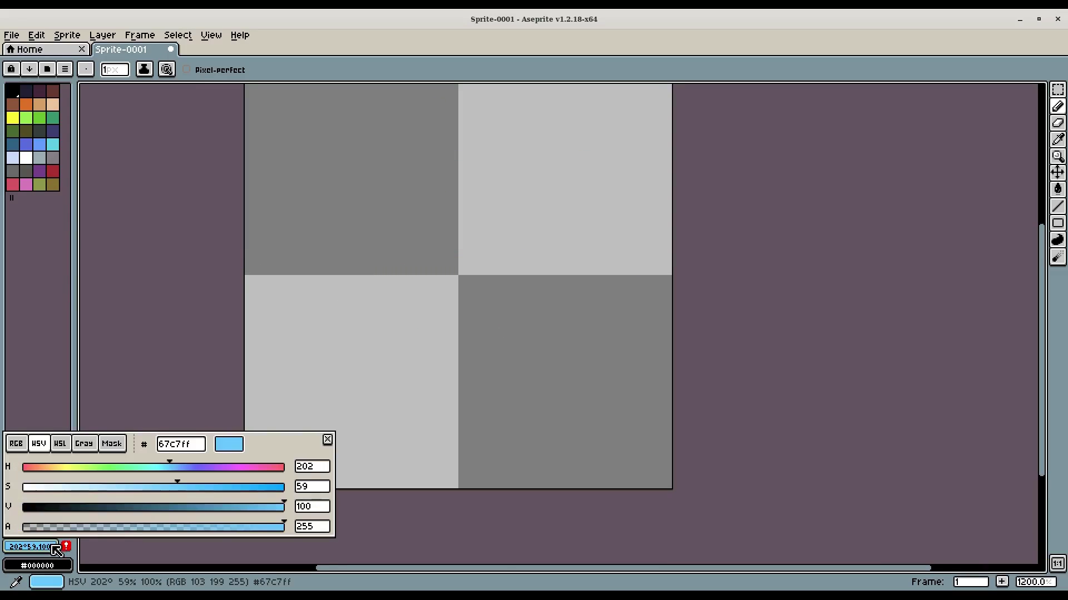
drag(119, 528, 92, 527)
mouse_move(271, 532)
mouse_down()
mouse_move(4, 536)
mouse_move(388, 534)
mouse_up()
scroll(529, 302, down, 1)
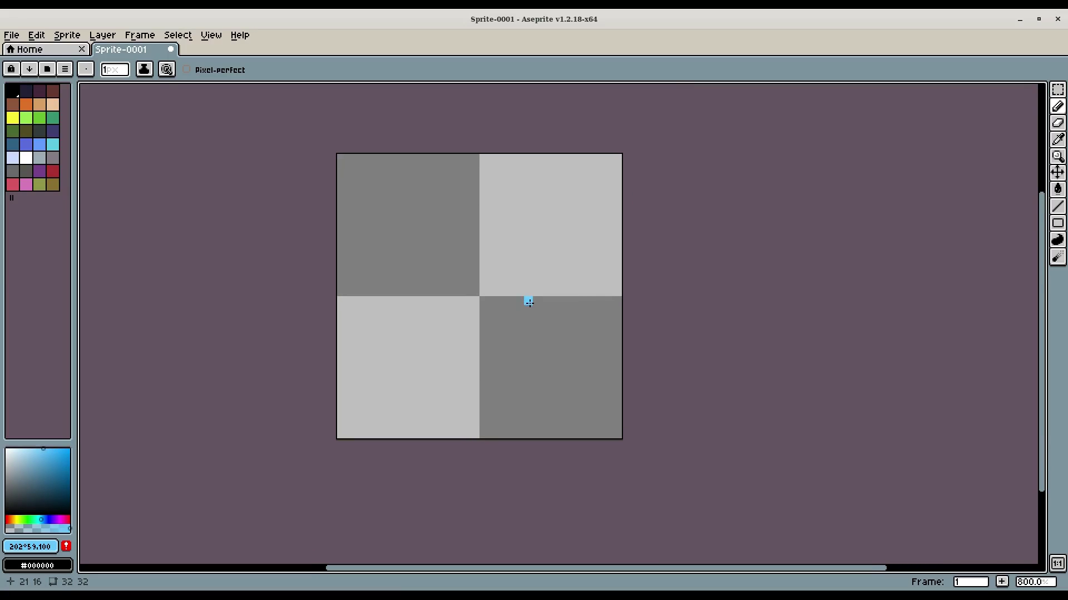
click(53, 546)
mouse_move(49, 535)
mouse_down()
mouse_move(30, 532)
mouse_move(524, 536)
mouse_up()
click(422, 191)
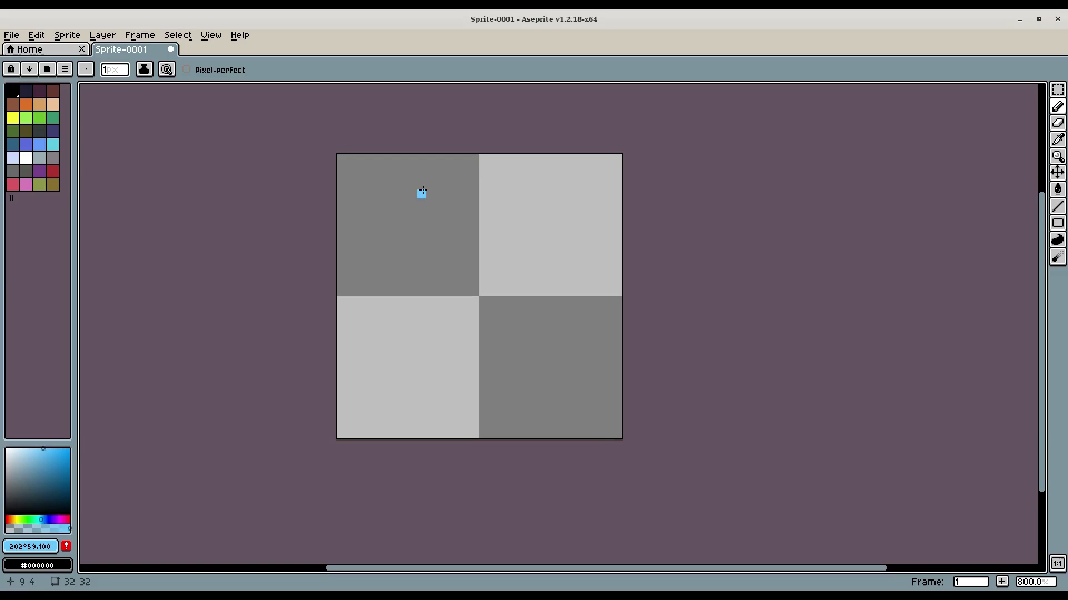
click(57, 546)
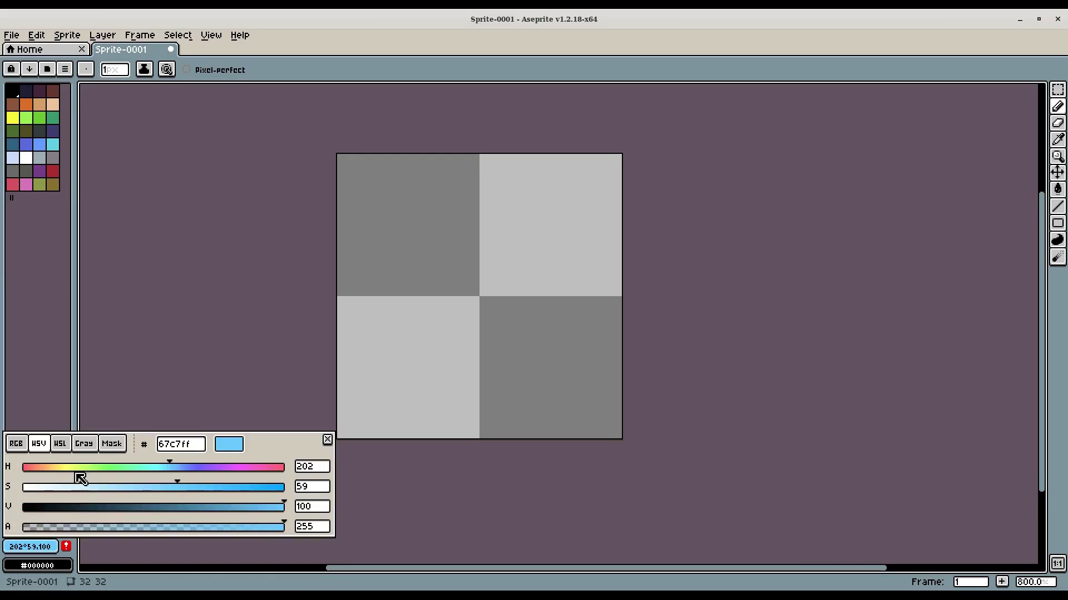
mouse_move(179, 469)
mouse_down()
mouse_move(167, 473)
mouse_move(208, 493)
mouse_up()
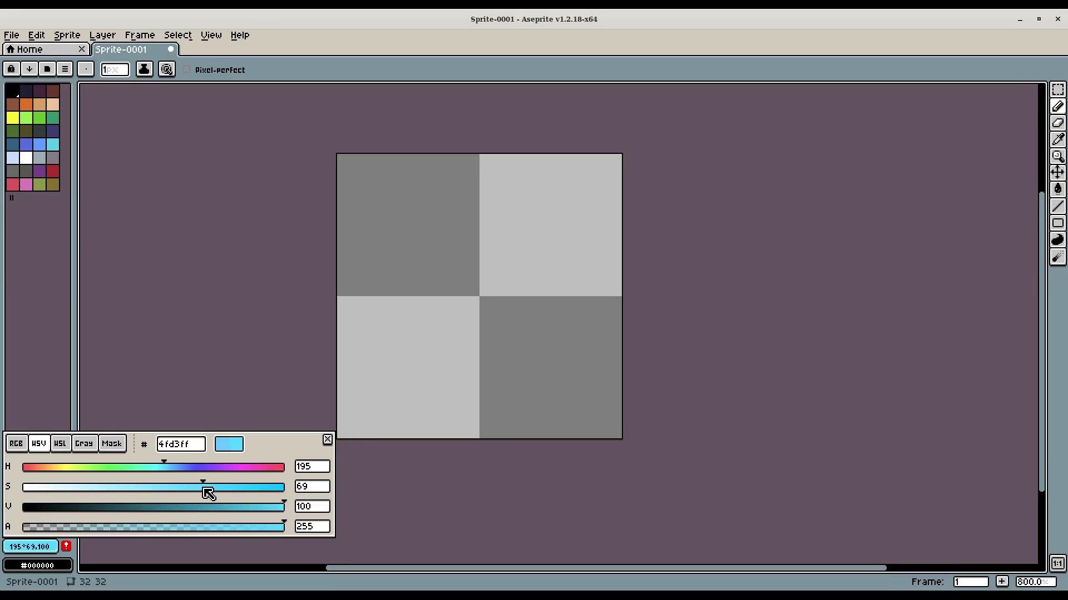
scroll(489, 187, up, 2)
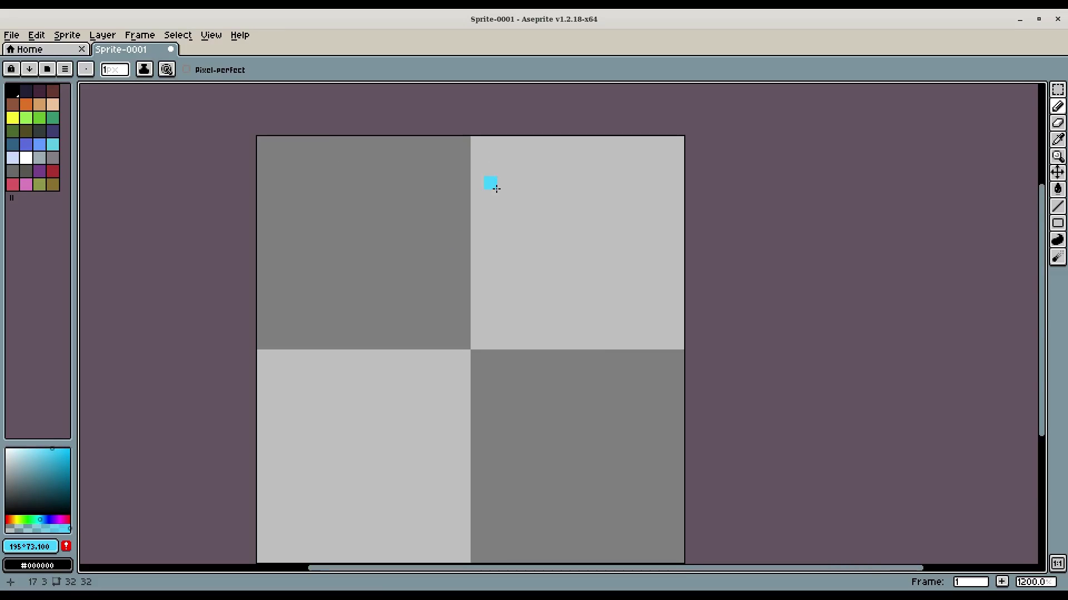
Try a sword base with a cyan corner-to-corner diagonal, outlined by parallel black lines three pixels away on both sides and capped at both corners.
scroll(621, 146, down, 2)
drag(725, 115, 426, 416)
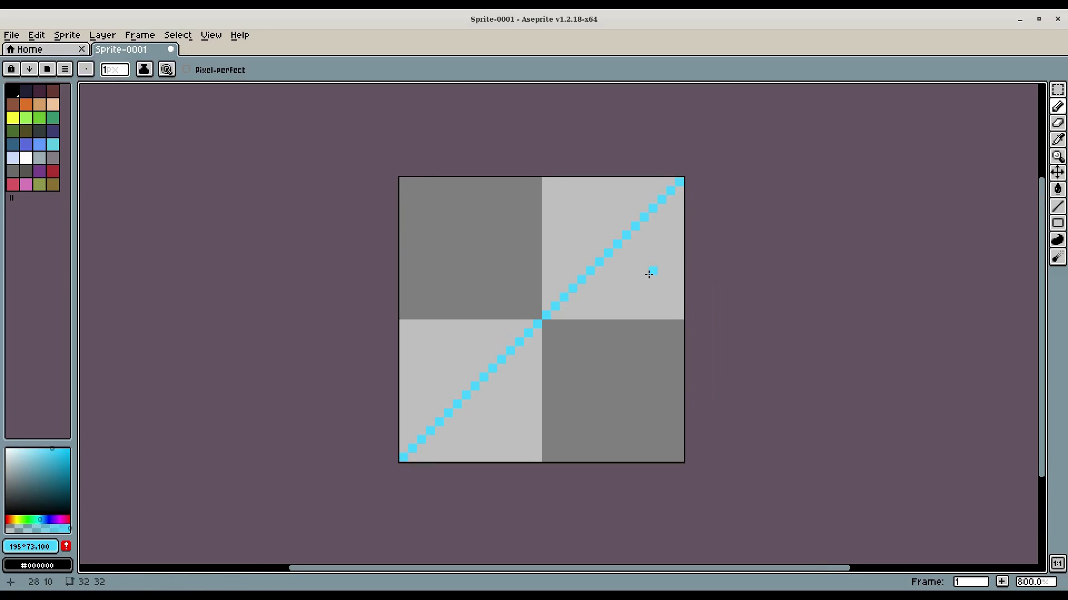
scroll(649, 271, up, 2)
scroll(441, 264, down, 2)
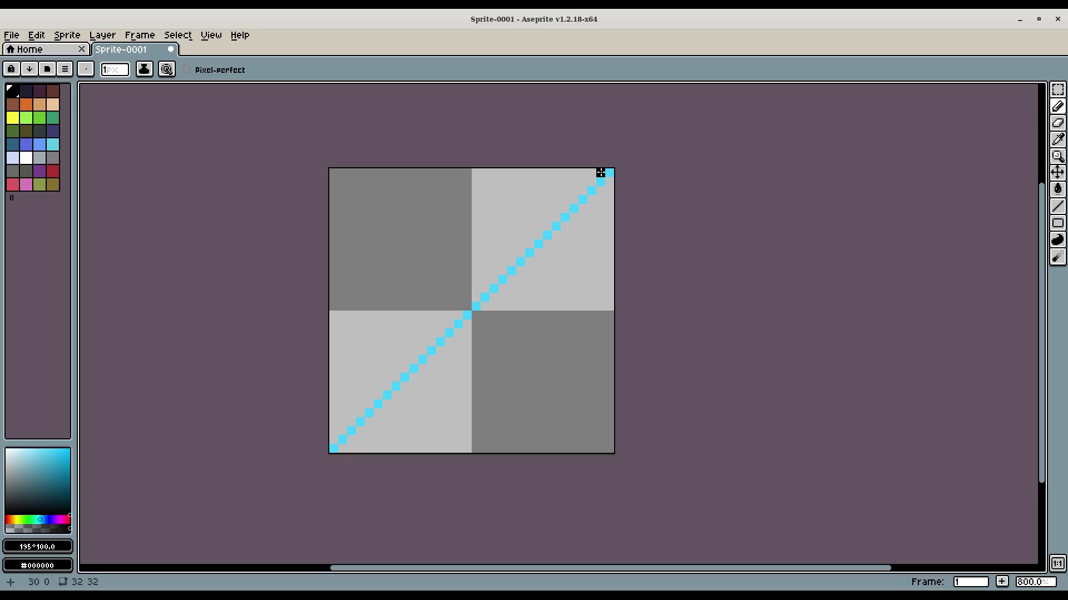
mouse_move(601, 173)
mouse_down()
mouse_move(555, 181)
mouse_move(582, 176)
mouse_move(492, 361)
mouse_move(372, 378)
mouse_move(520, 235)
mouse_move(457, 153)
mouse_move(358, 226)
mouse_move(389, 317)
mouse_move(496, 443)
mouse_move(371, 353)
mouse_move(335, 418)
mouse_up()
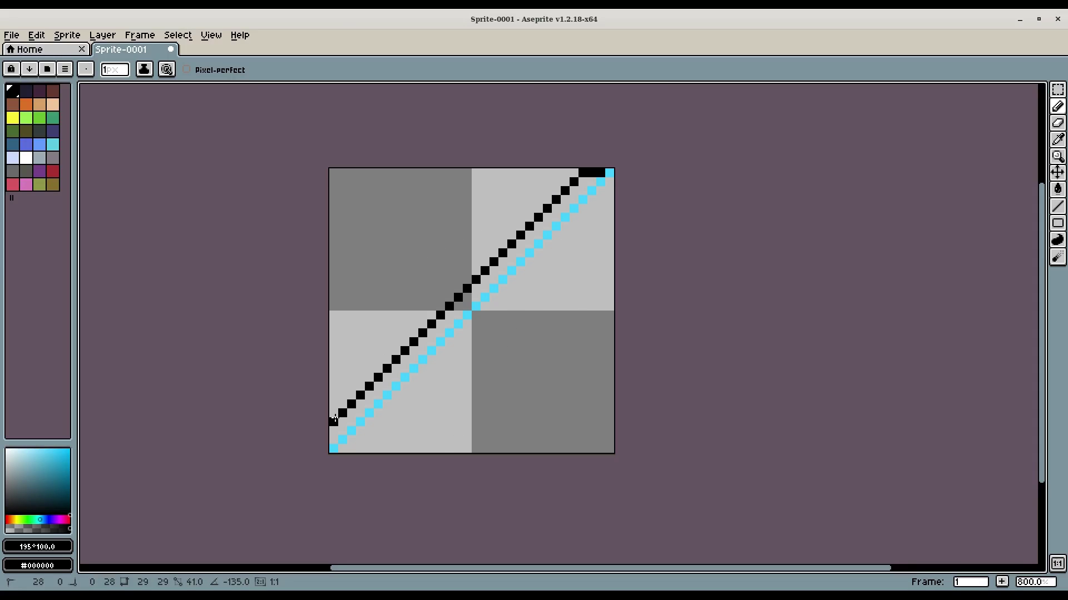
ctrl+shift+click(332, 447)
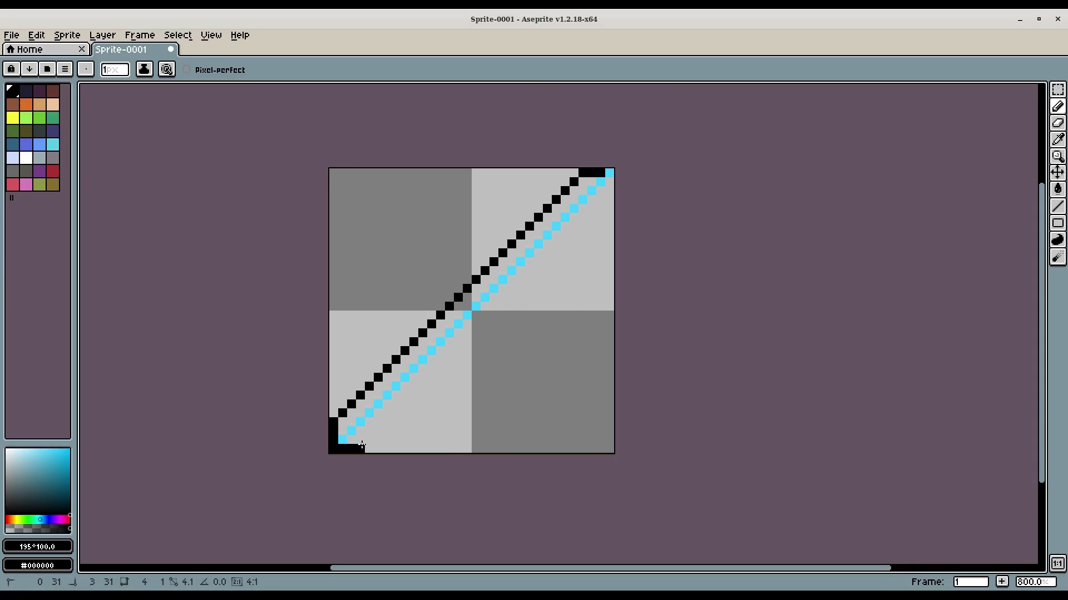
ctrl+shift+click(362, 445)
ctrl+shift+click(609, 200)
click(611, 167)
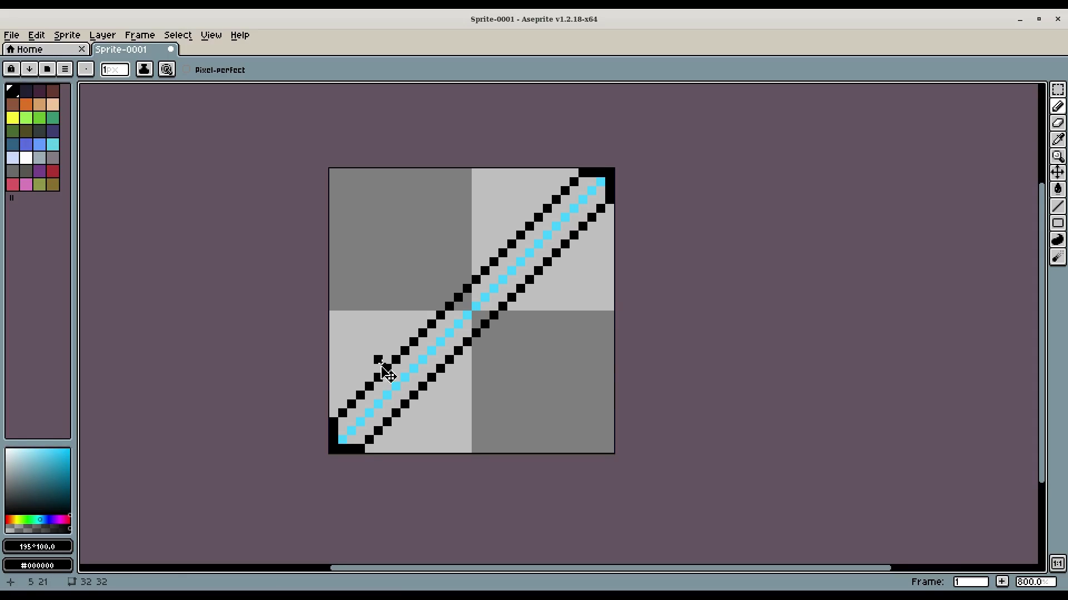
Undo the cyan diagonal and its black outline to clear the canvas, and return to the Pencil tool.
key(v)
key(ctrl+z)
key(ctrl+z)
key(ctrl+z)
key(ctrl+z)
key(b)
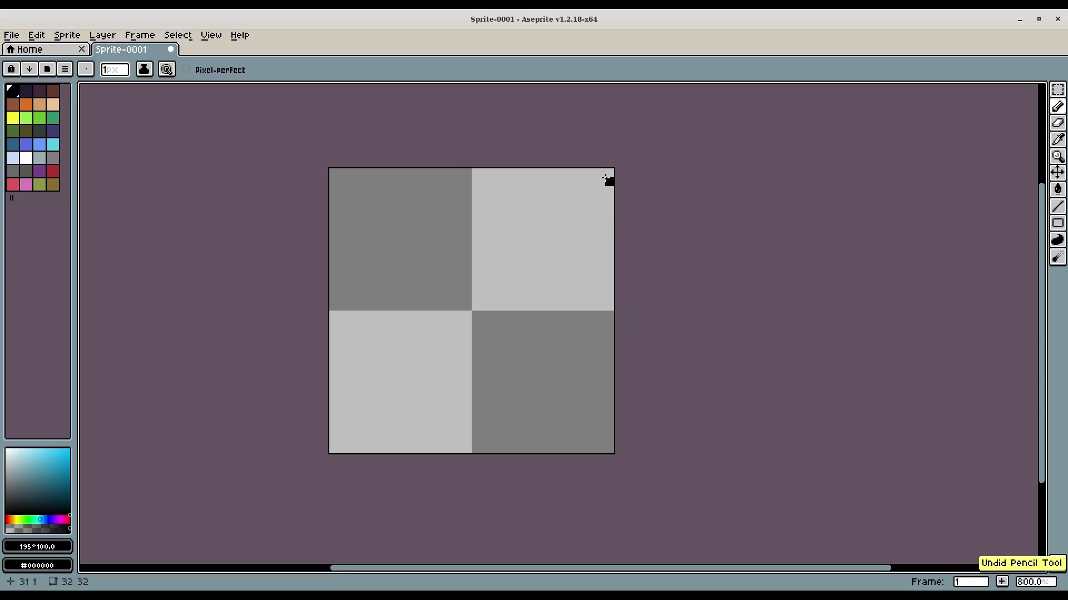
Draw a narrower black diagonal outline between the upper-right and lower-left canvas corners, with three-pixel corner caps at both ends.
mouse_move(610, 190)
mouse_down()
mouse_move(335, 448)
mouse_move(611, 185)
mouse_move(627, 150)
mouse_move(609, 176)
mouse_up()
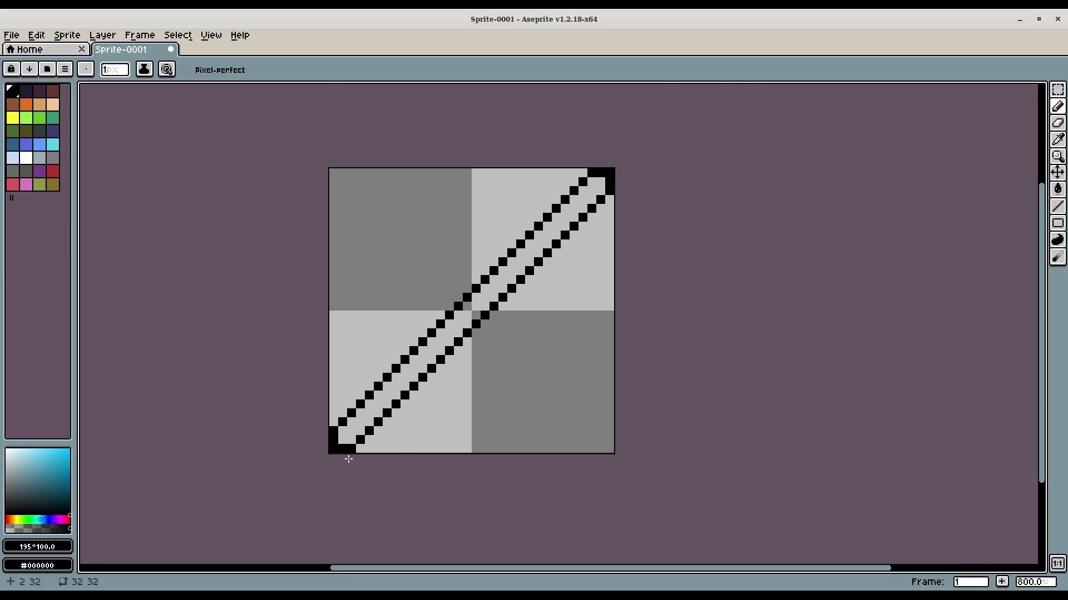
scroll(317, 451, up, 2)
scroll(453, 387, down, 2)
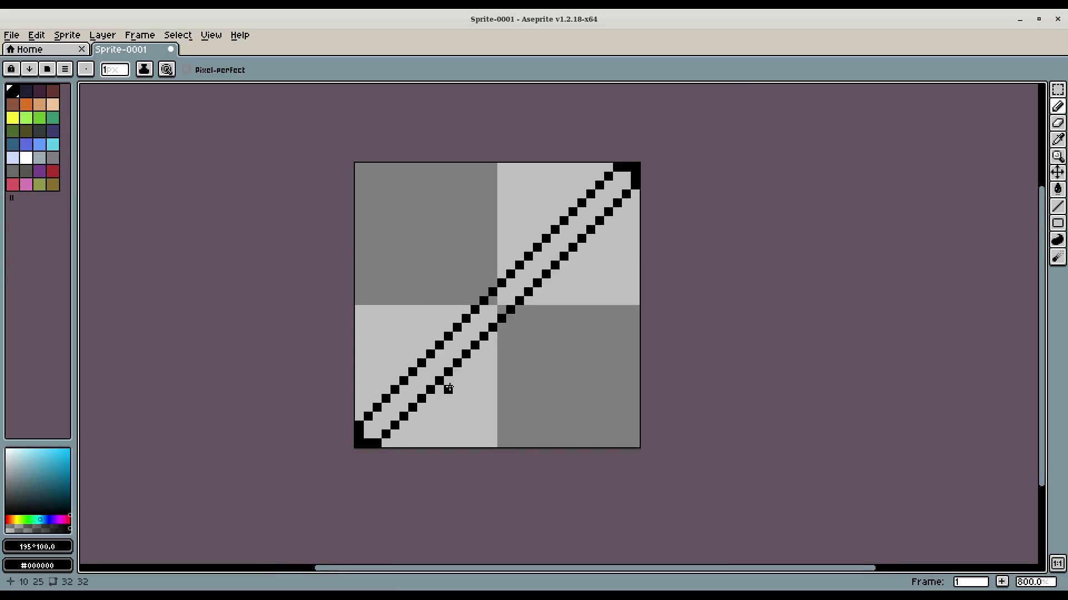
Draw the black outline of a crossguard perpendicular to the lower part of the sword, with rounded tips on both sides.
scroll(409, 359, up, 2)
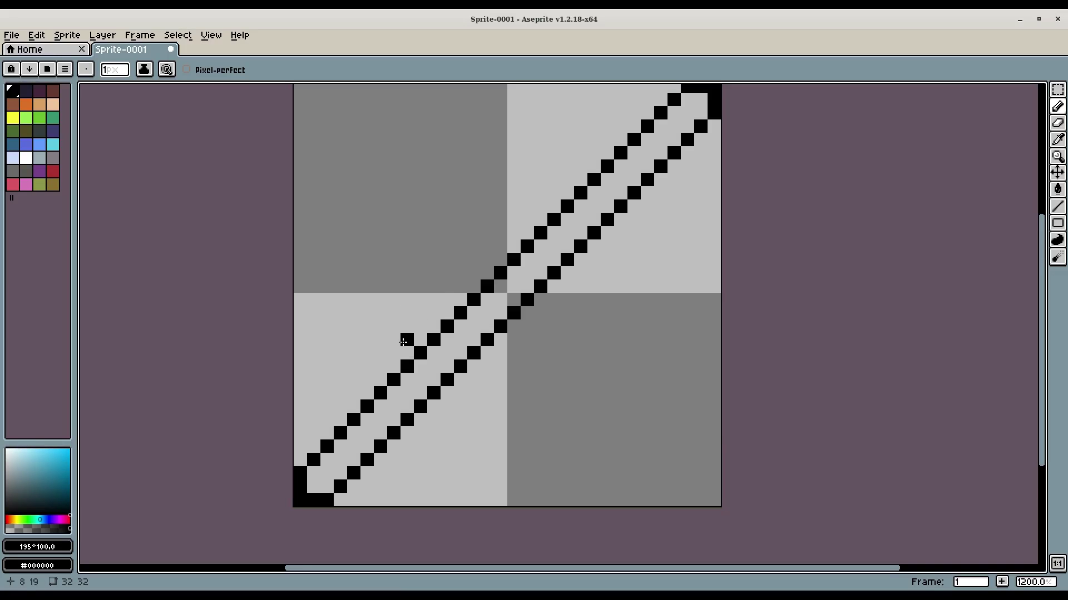
mouse_move(403, 340)
mouse_down()
mouse_move(418, 378)
mouse_move(497, 427)
mouse_up()
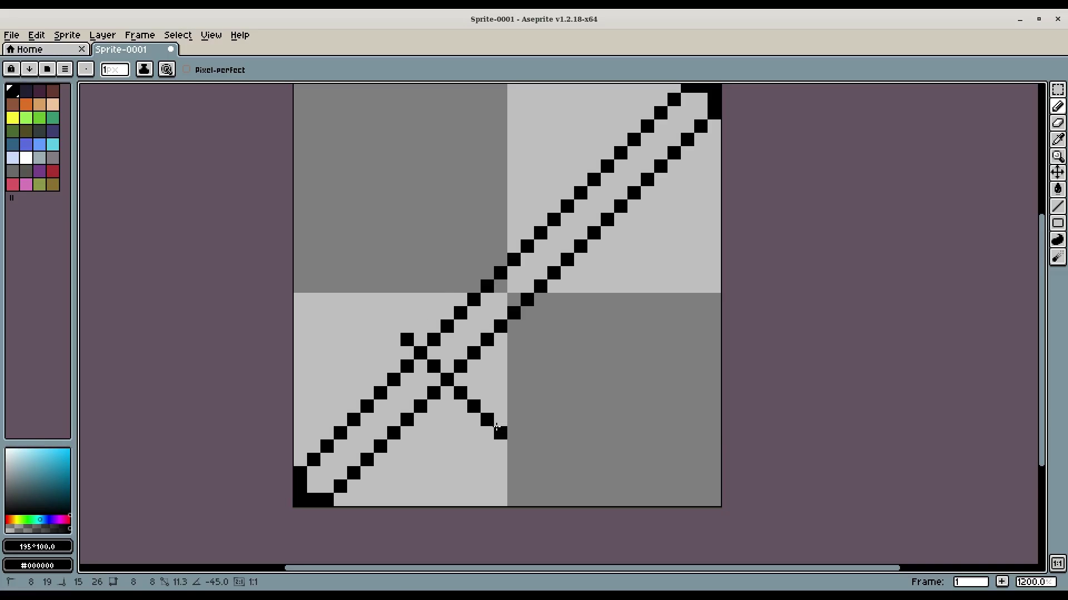
drag(372, 293, 370, 292)
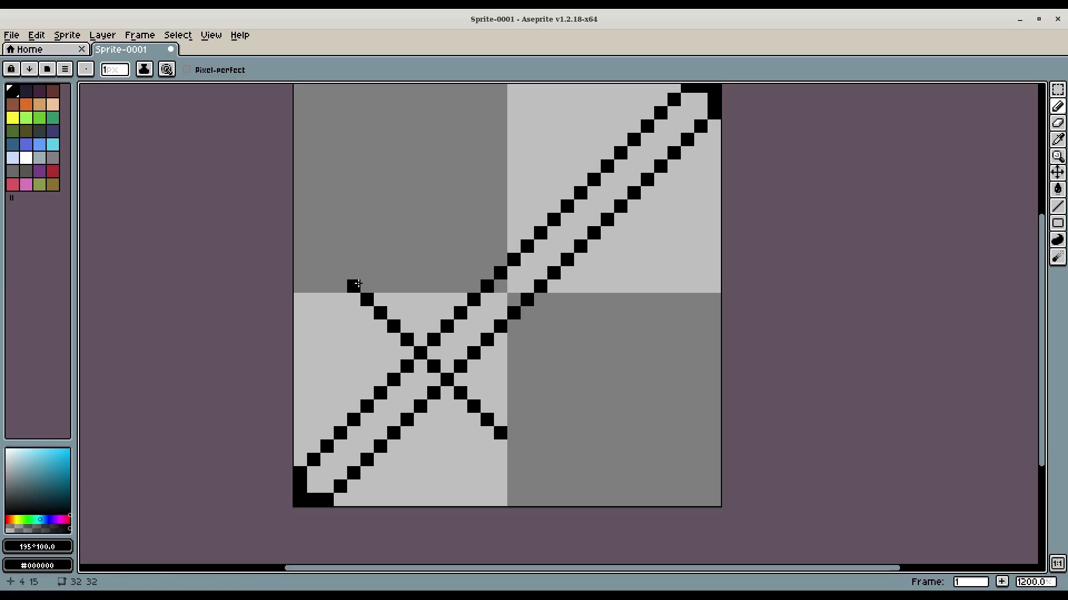
drag(447, 400, 415, 391)
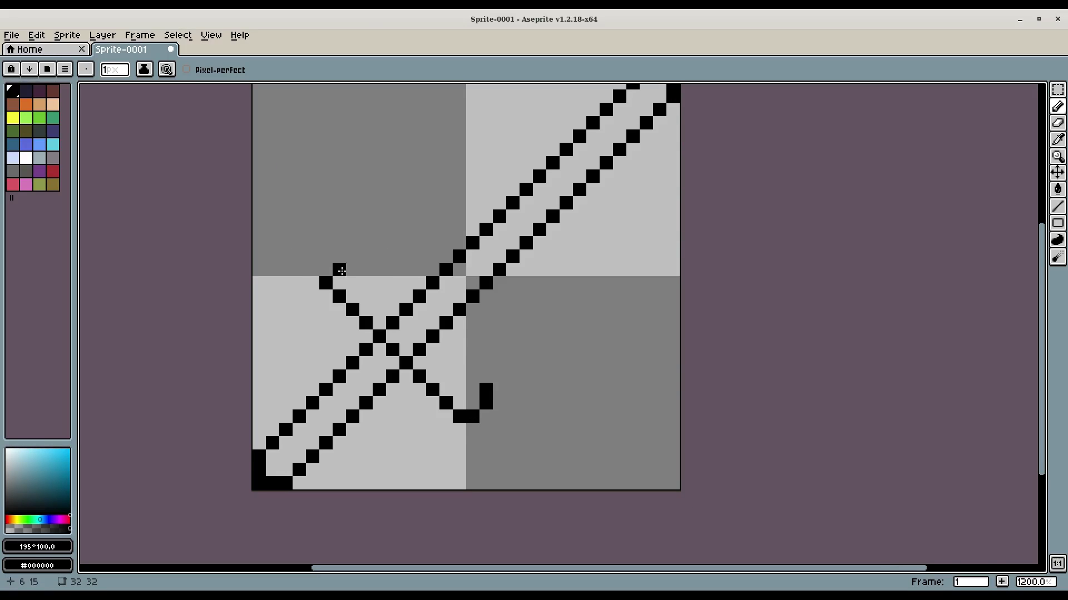
drag(348, 255, 474, 374)
key(plus)
key(plus)
key(plus)
key(plus)
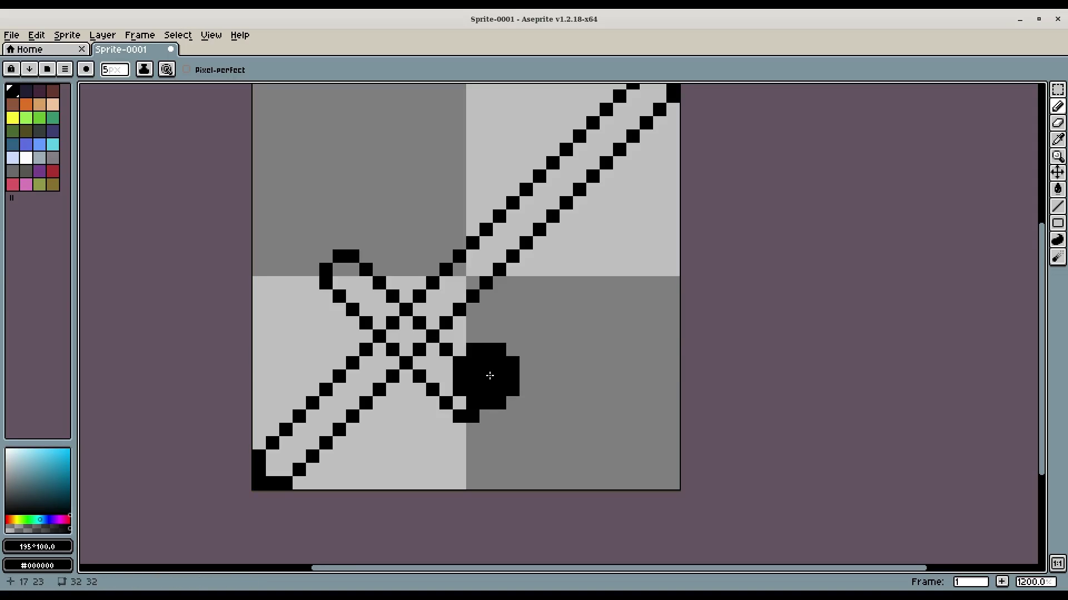
scroll(488, 374, down, 4)
key(minus)
key(minus)
key(minus)
key(minus)
Widen the blade above the crossguard with one-pixel black lines outside both existing edges, running from the guard to the canvas edges.
scroll(495, 325, up, 2)
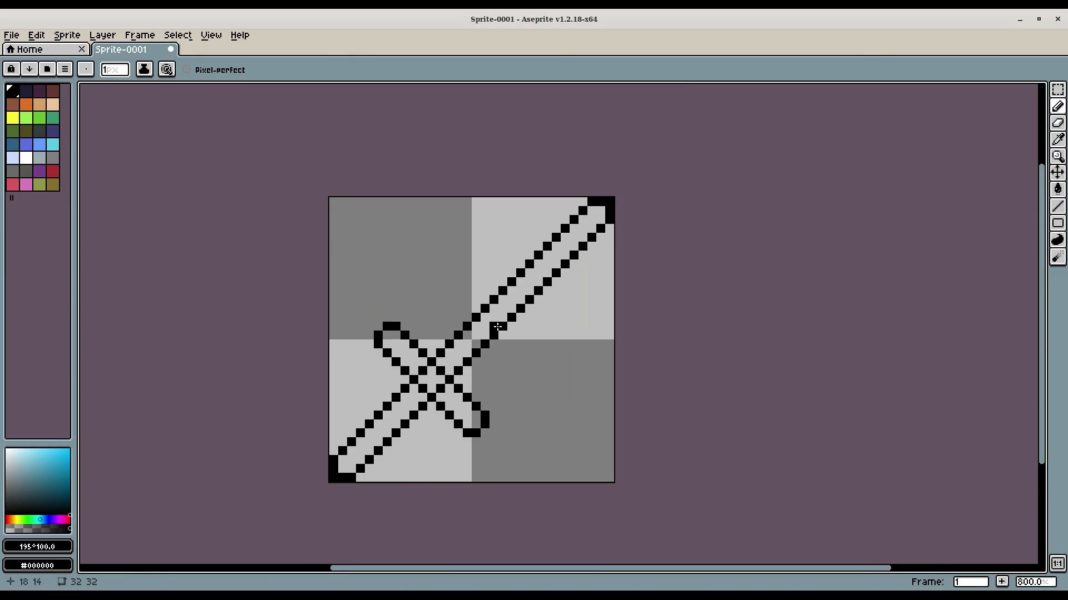
scroll(471, 342, down, 1)
scroll(472, 343, up, 3)
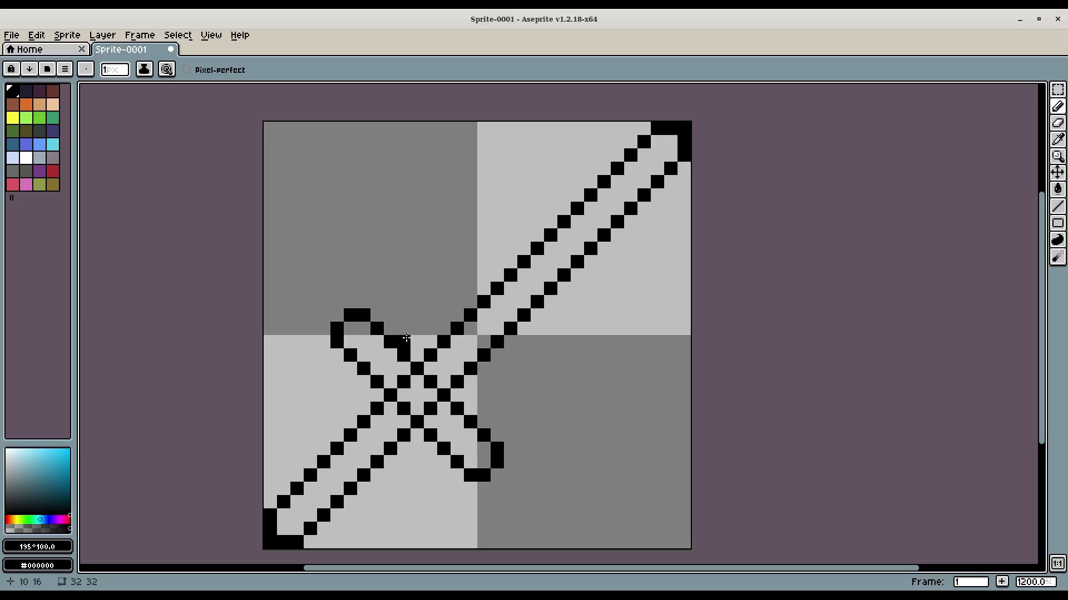
key(v)
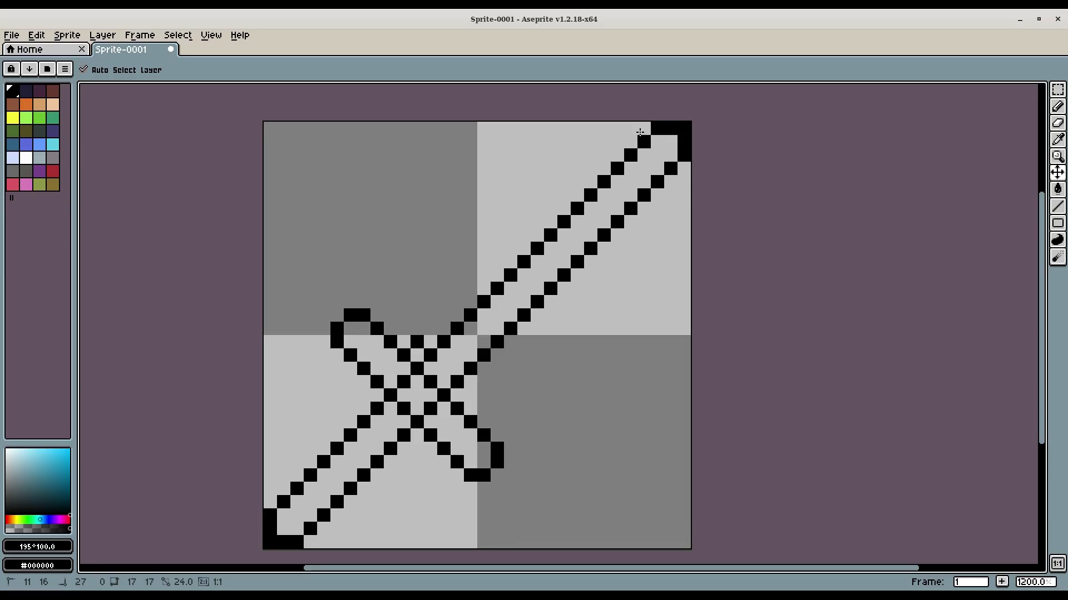
key(b)
shift+click(634, 129)
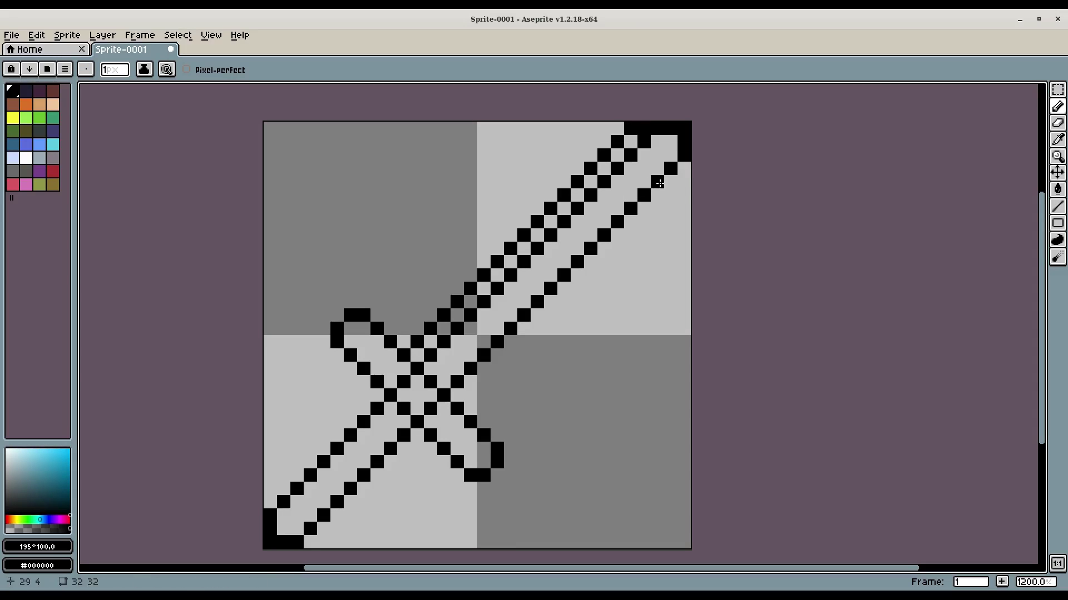
click(472, 396)
shift+click(684, 181)
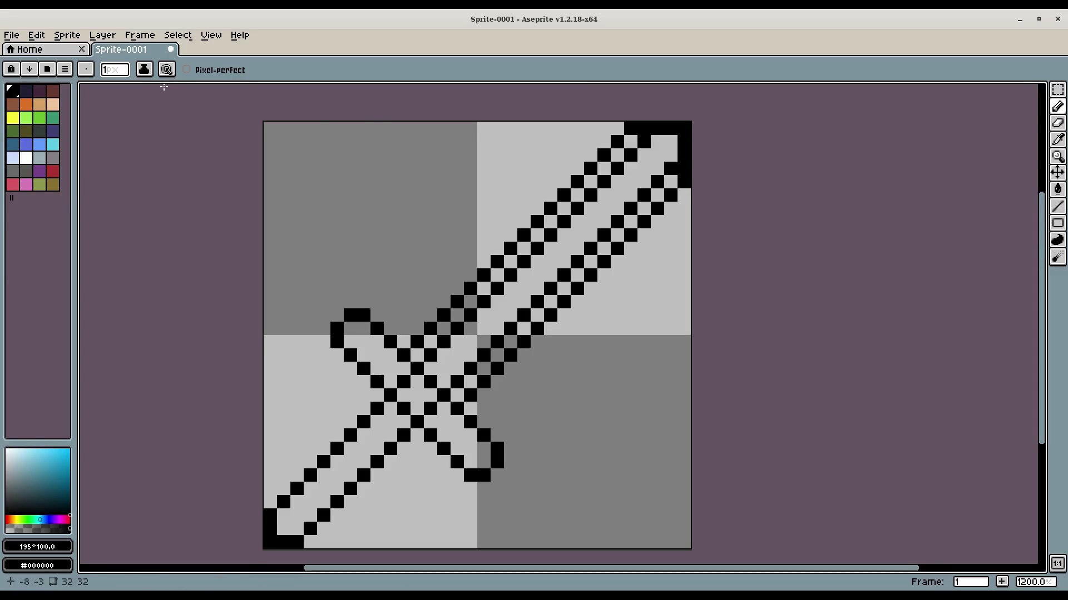
Erase the two inner black lines of the old narrow blade between the crossguard and the sword tip.
key(e)
mouse_move(634, 146)
mouse_down()
mouse_move(457, 290)
mouse_move(432, 361)
mouse_move(462, 386)
mouse_move(488, 345)
mouse_move(670, 166)
mouse_up()
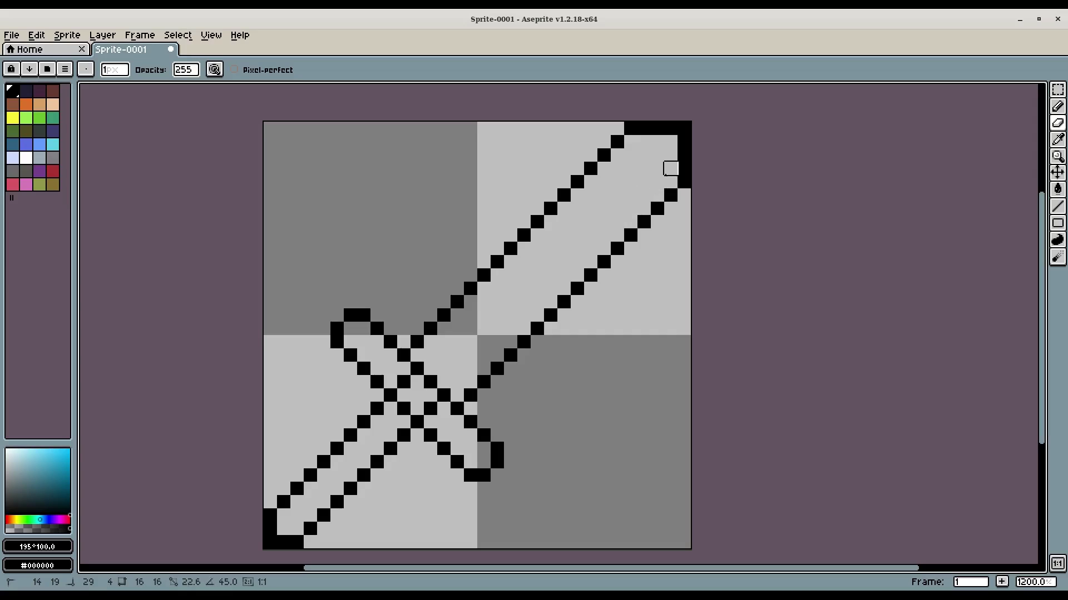
scroll(590, 248, down, 4)
scroll(484, 392, up, 4)
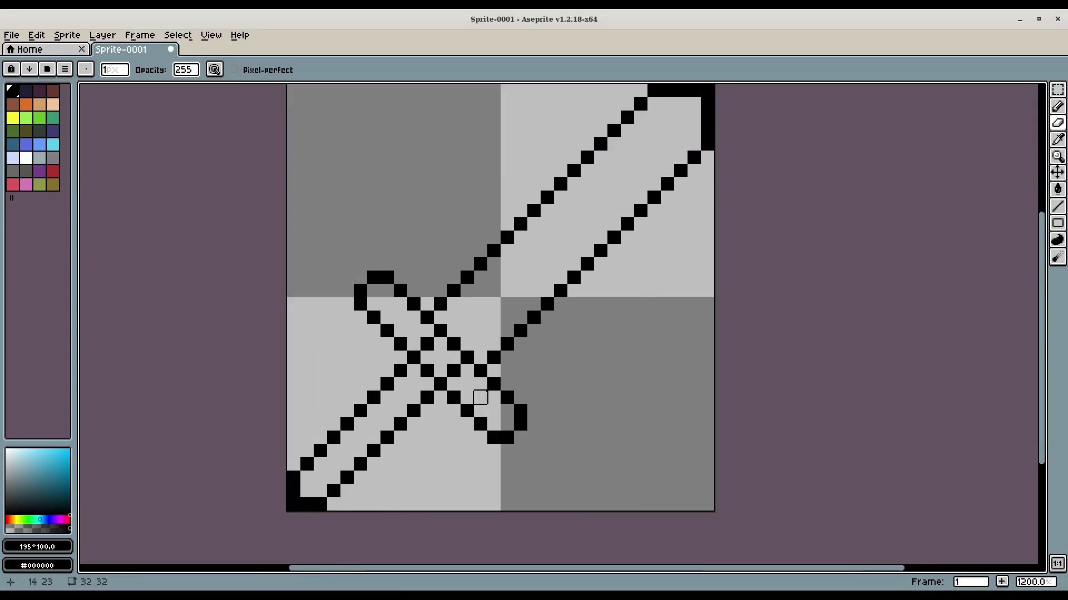
scroll(483, 392, down, 4)
scroll(483, 393, up, 5)
Square off both crossguard tips by filling their missing corner pixels in black with the Pencil tool.
key(b)
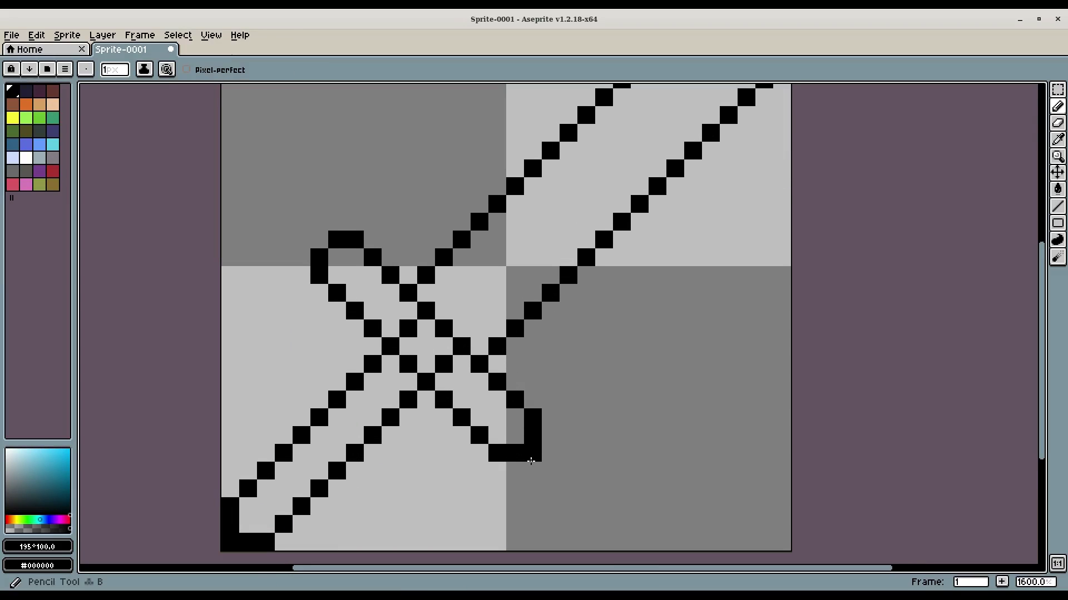
click(533, 471)
scroll(317, 240, down, 3)
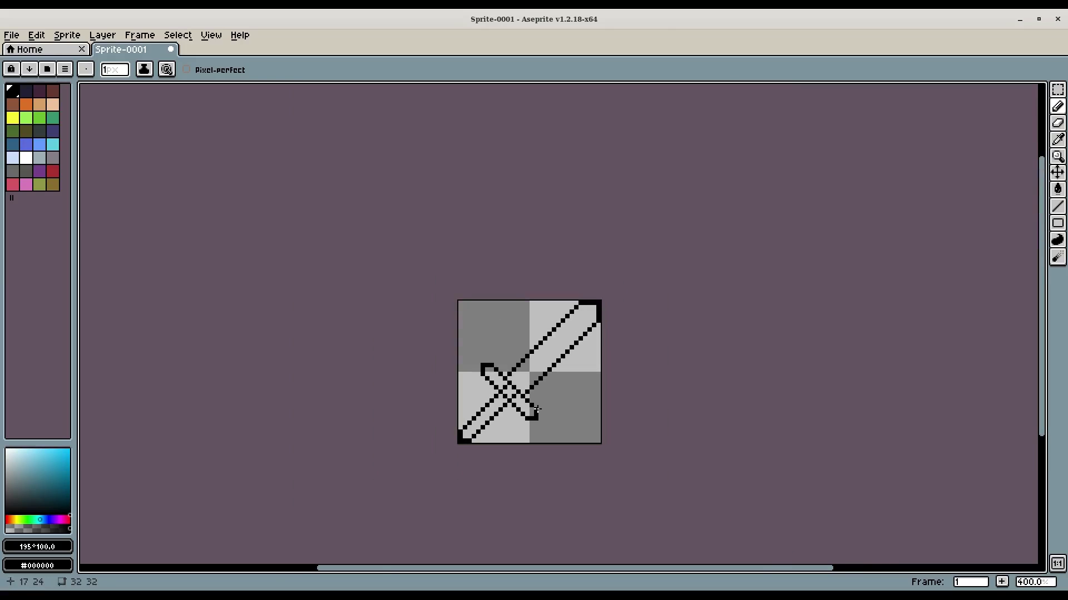
Enlarge the handle's lower-left end into a five-pixel-wide square pommel outlined in black, and clean up its leftover pixels with the Eraser.
scroll(399, 396, up, 5)
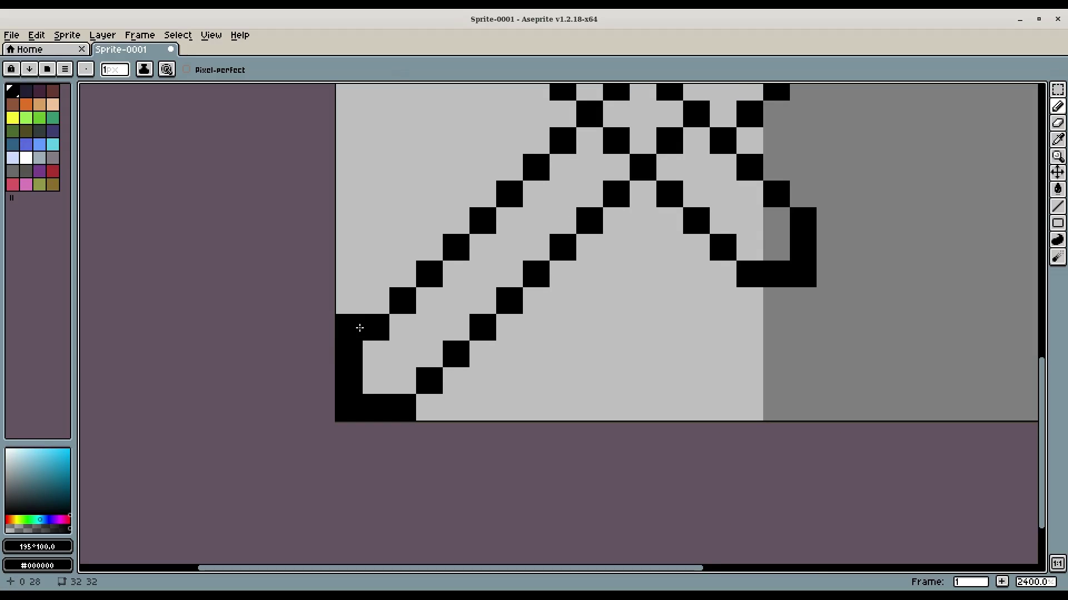
mouse_move(358, 327)
mouse_down()
mouse_move(354, 302)
mouse_move(377, 309)
mouse_up()
click(454, 381)
drag(454, 380, 429, 407)
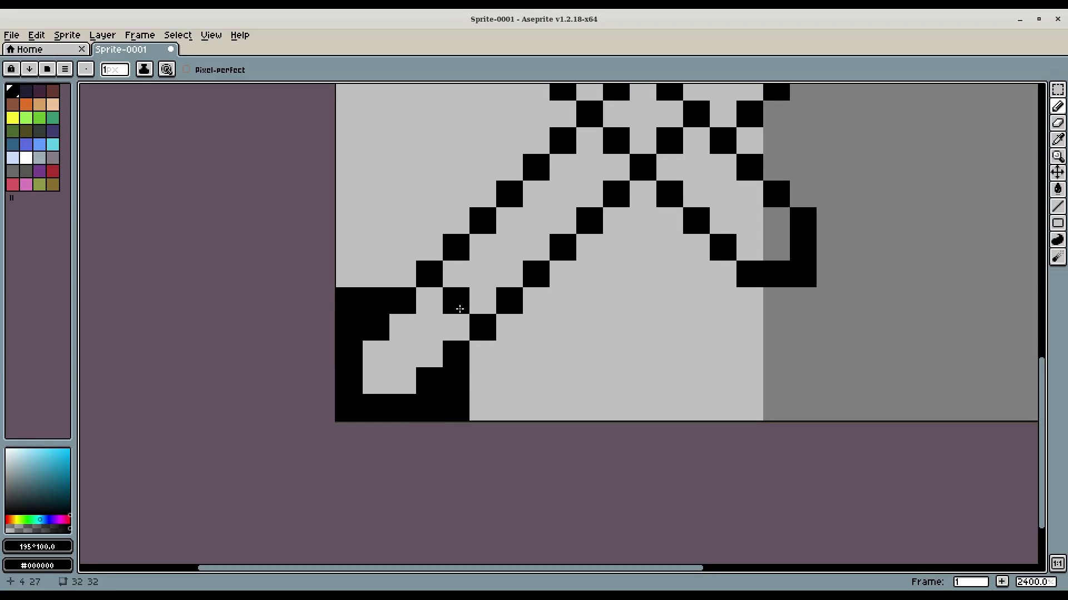
key(e)
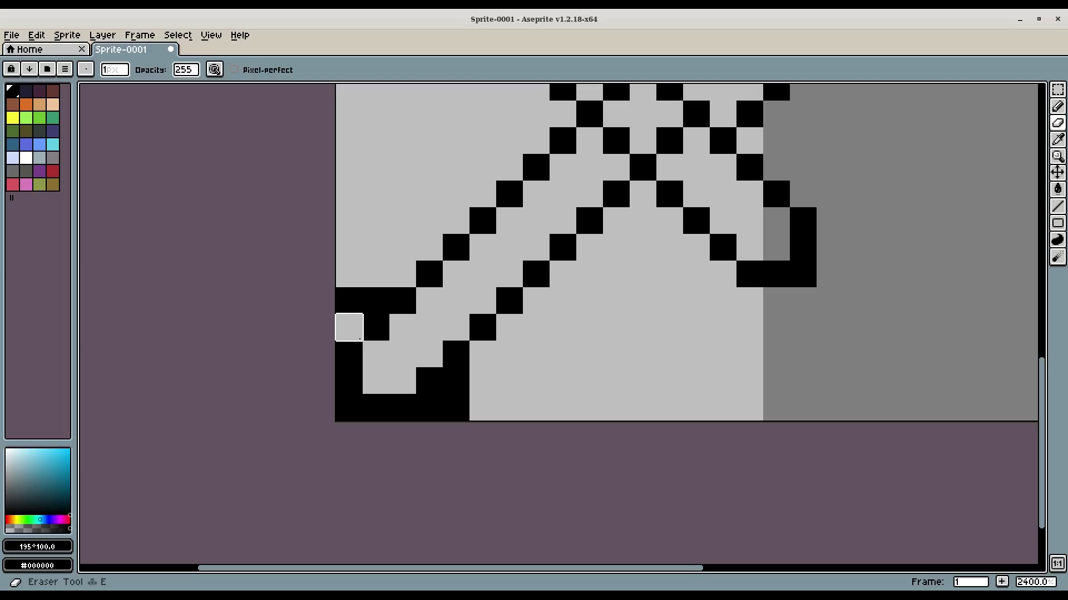
scroll(429, 381, down, 9)
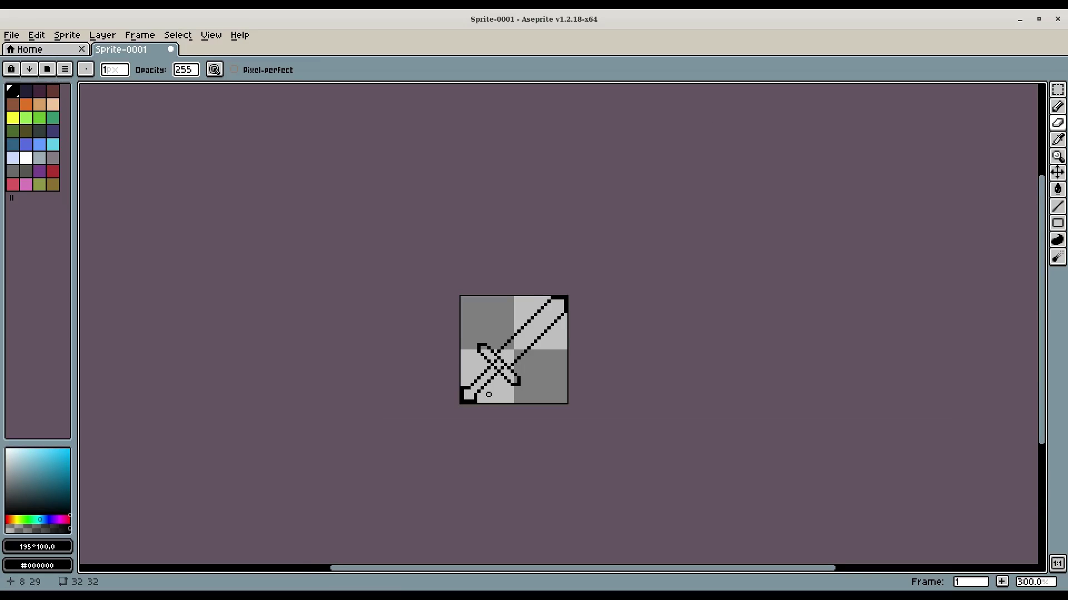
Undo the enlargement of the pommel at the handle's lower-left end.
scroll(488, 394, up, 10)
scroll(503, 376, down, 3)
key(v)
key(ctrl+z)
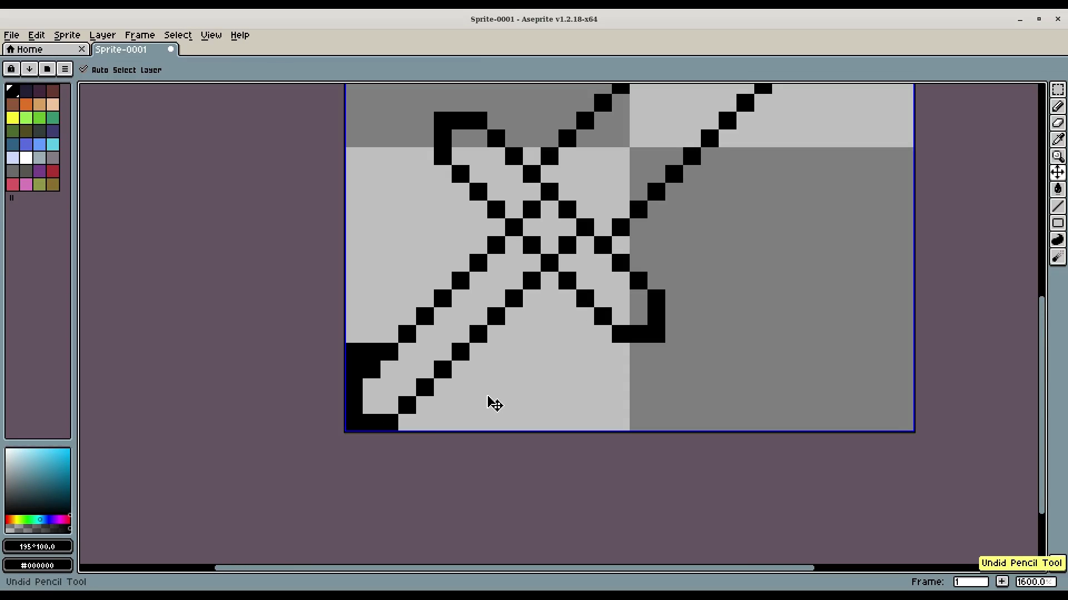
key(ctrl+z)
key(ctrl+z)
key(ctrl+y)
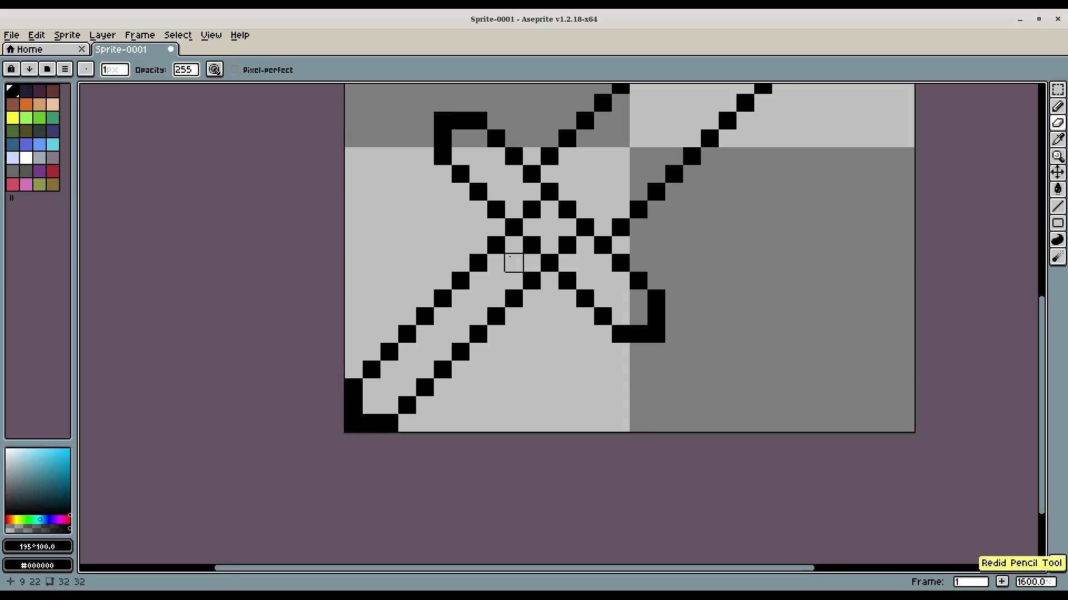
Erase the two leftover black pixels inside the crossguard where the handle lines crossed it.
drag(509, 257, 403, 367)
scroll(500, 324, down, 2)
scroll(476, 337, up, 2)
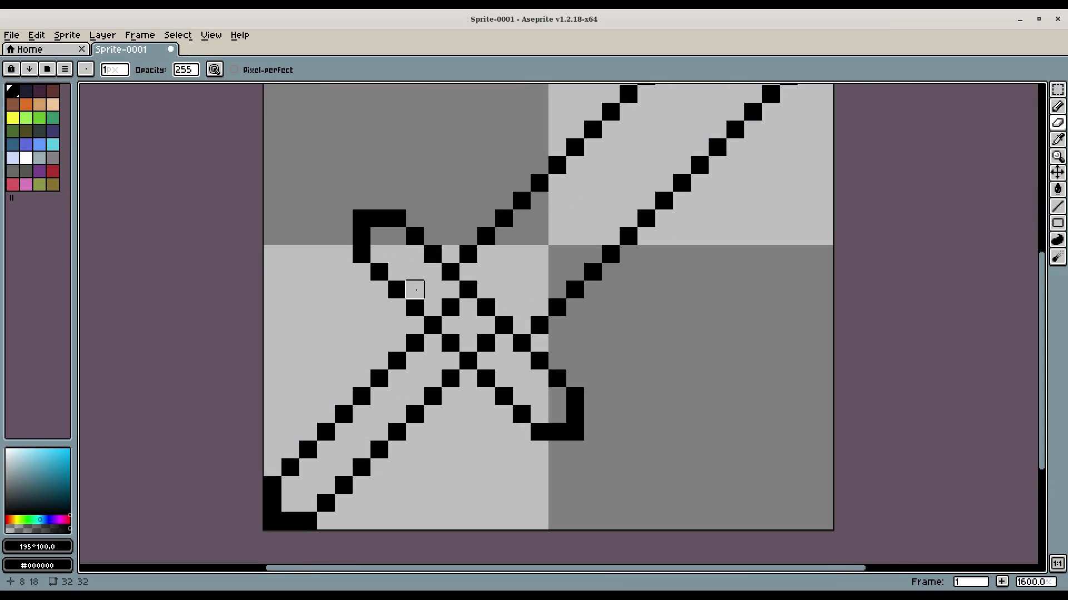
scroll(603, 345, down, 5)
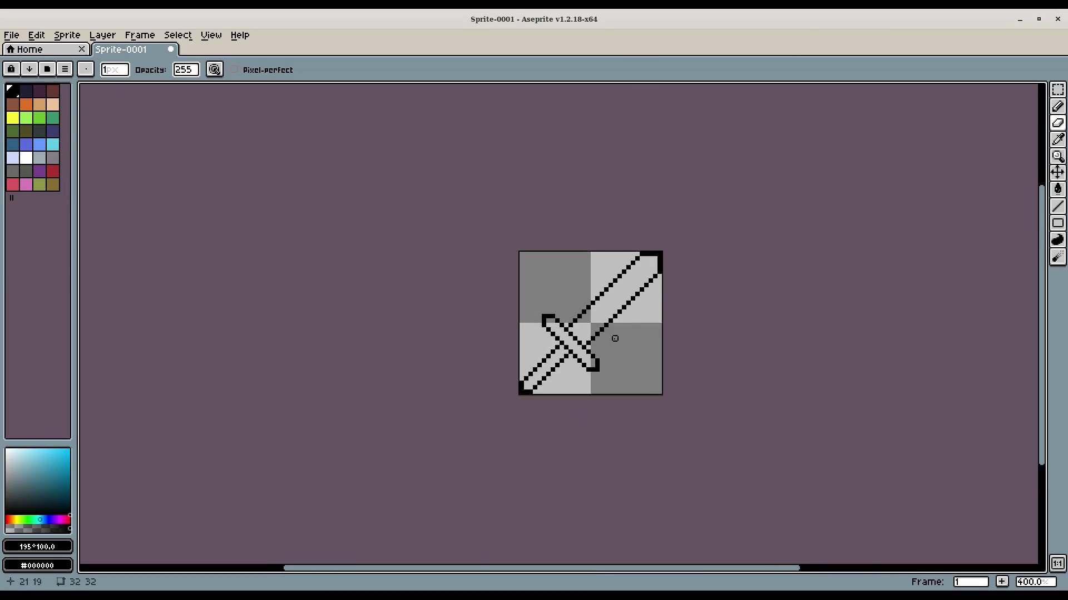
scroll(615, 338, up, 3)
drag(646, 291, 658, 310)
scroll(653, 278, up, 2)
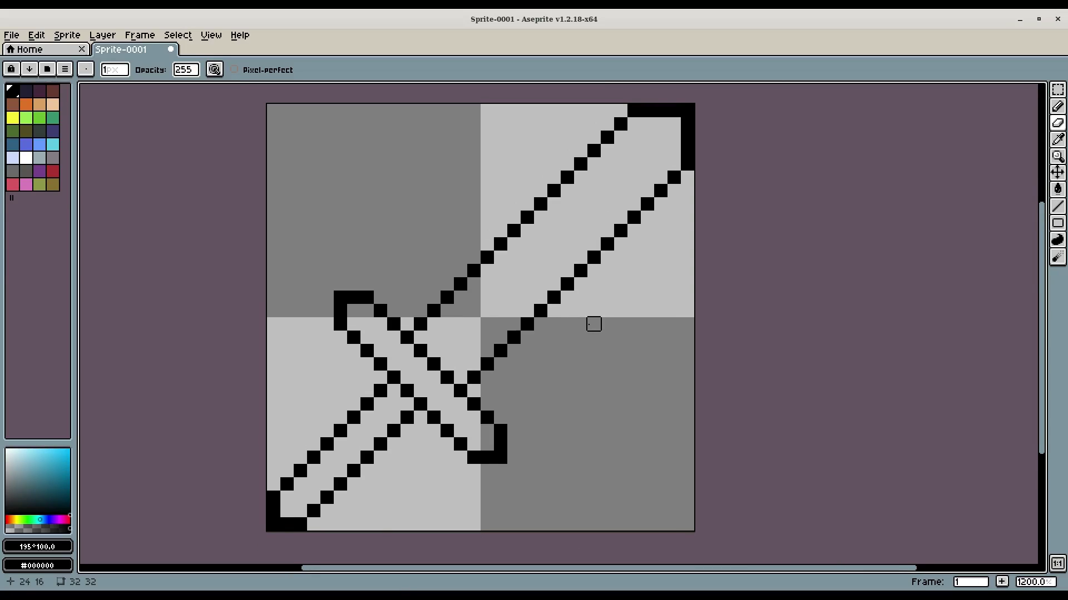
Fill the inside of the blade with light blue #79ddff using the Paint Bucket.
scroll(593, 322, down, 2)
scroll(431, 462, up, 1)
drag(508, 345, 409, 373)
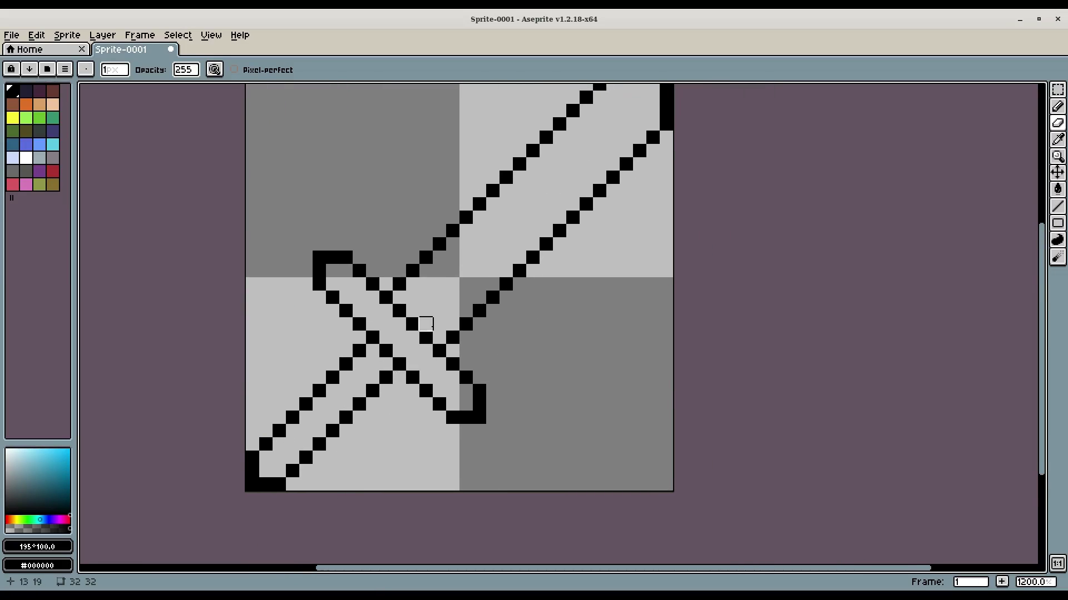
drag(426, 324, 427, 353)
drag(43, 449, 44, 443)
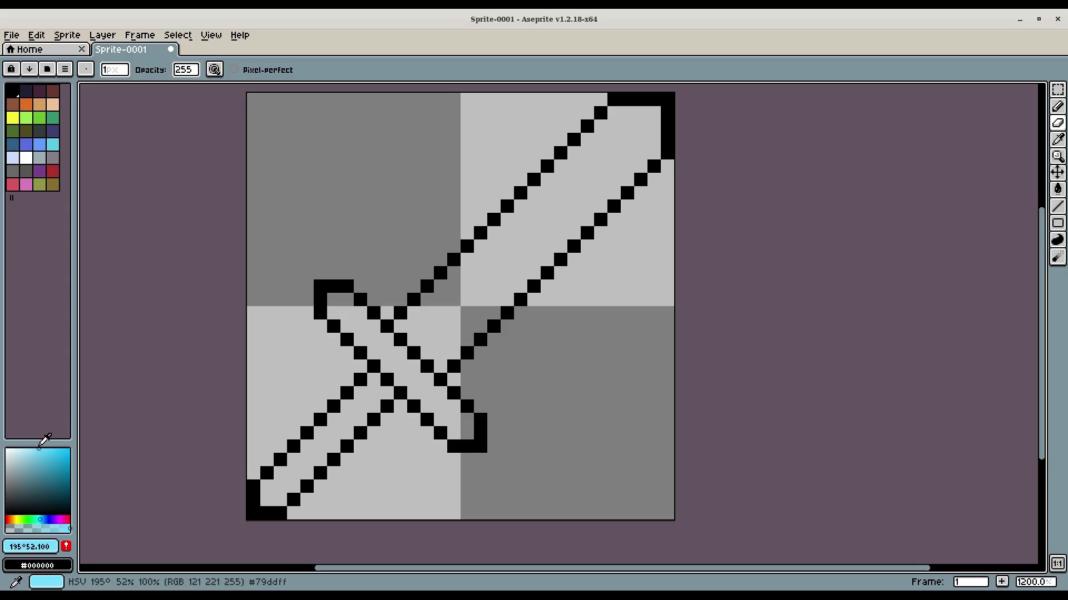
key(g)
click(472, 264)
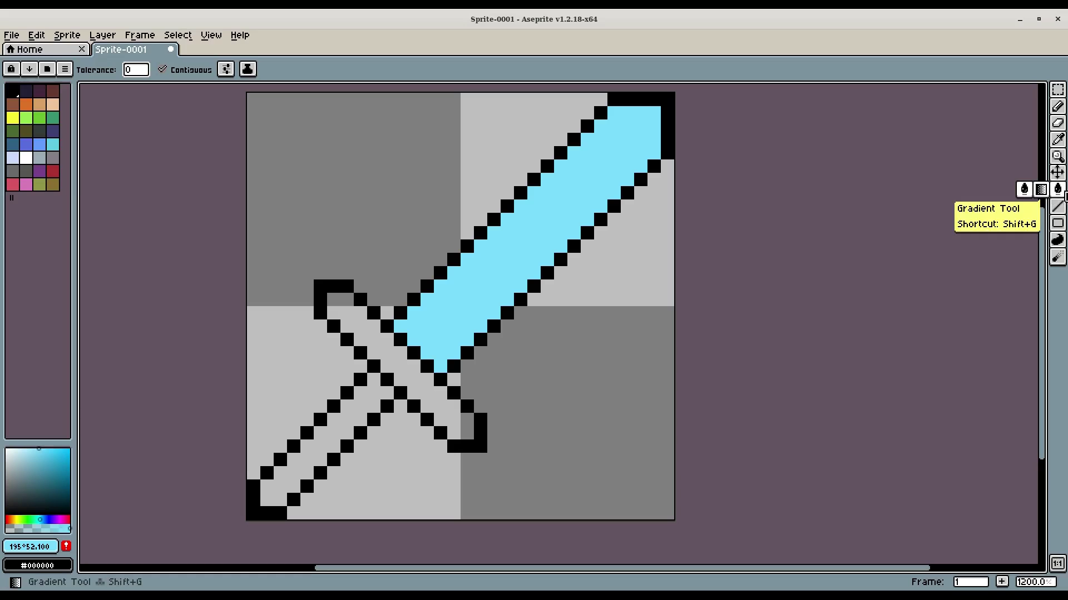
Mix a dark brown of HSV 18°, 26%, 33% and fill the inside of the crossguard with it.
scroll(508, 277, down, 1)
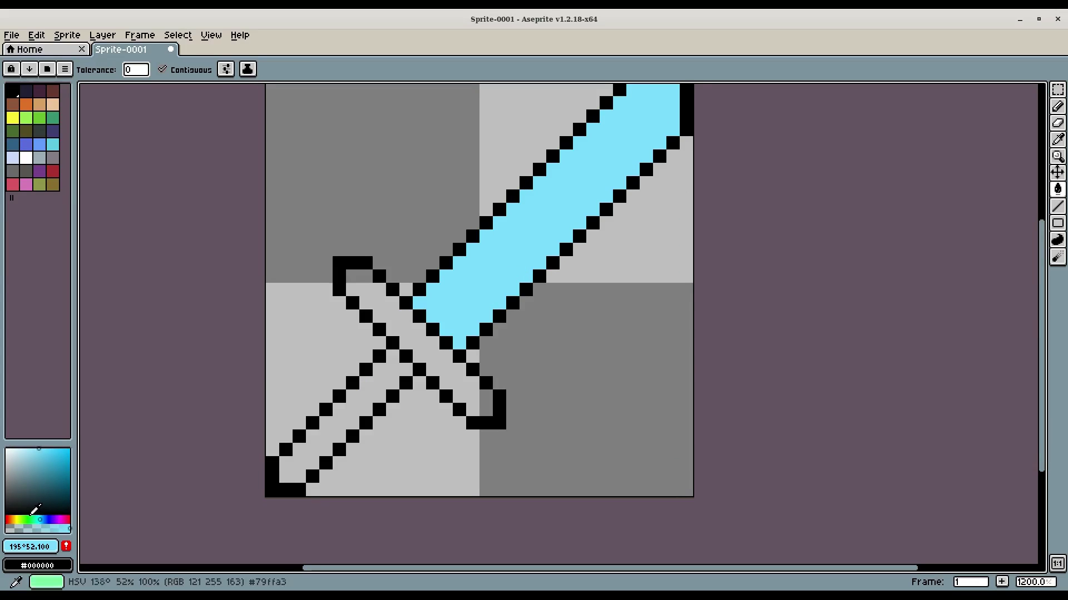
click(12, 520)
click(25, 502)
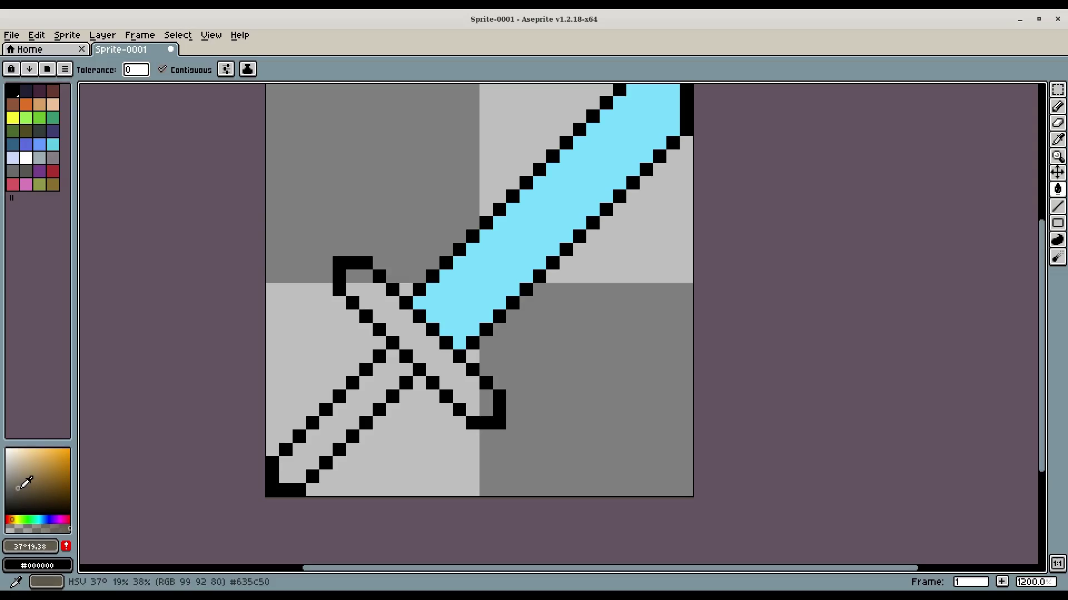
click(24, 489)
click(8, 519)
click(19, 492)
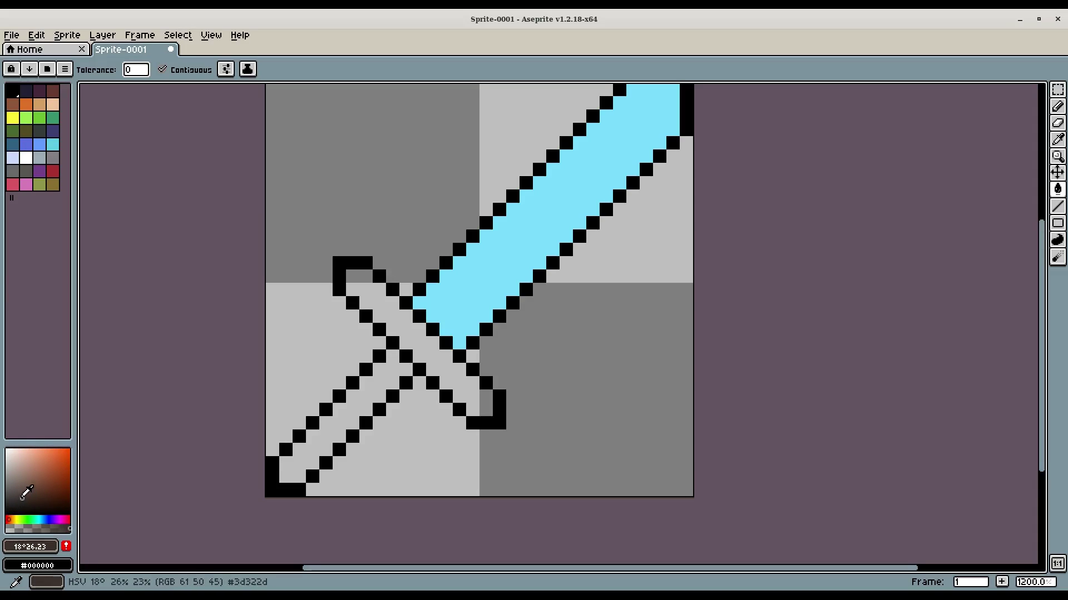
click(23, 492)
click(409, 347)
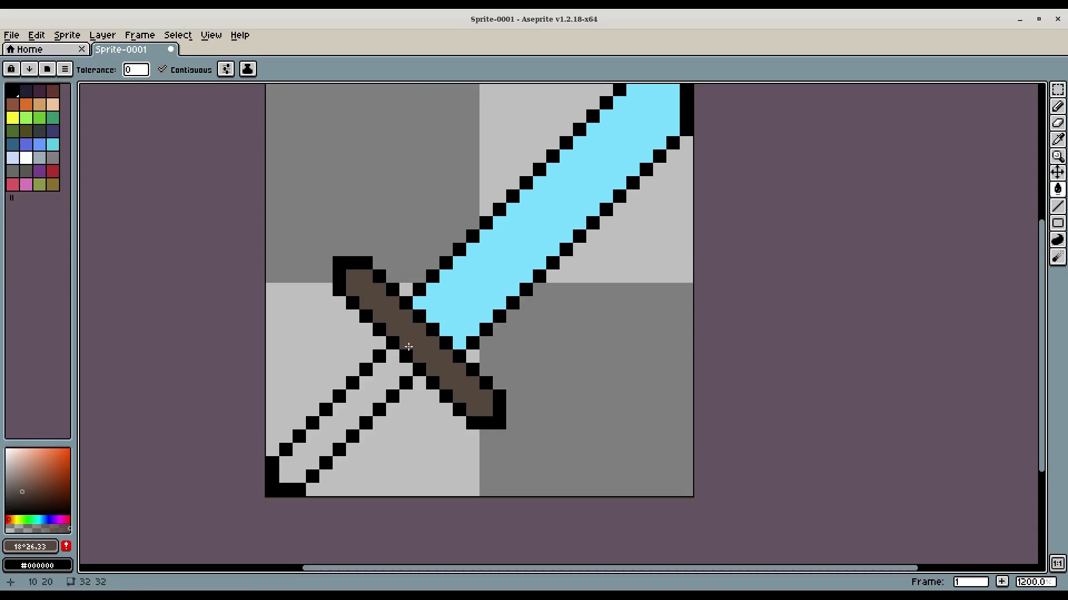
Refill the crossguard with a more saturated brown, #63493d.
drag(450, 416, 472, 369)
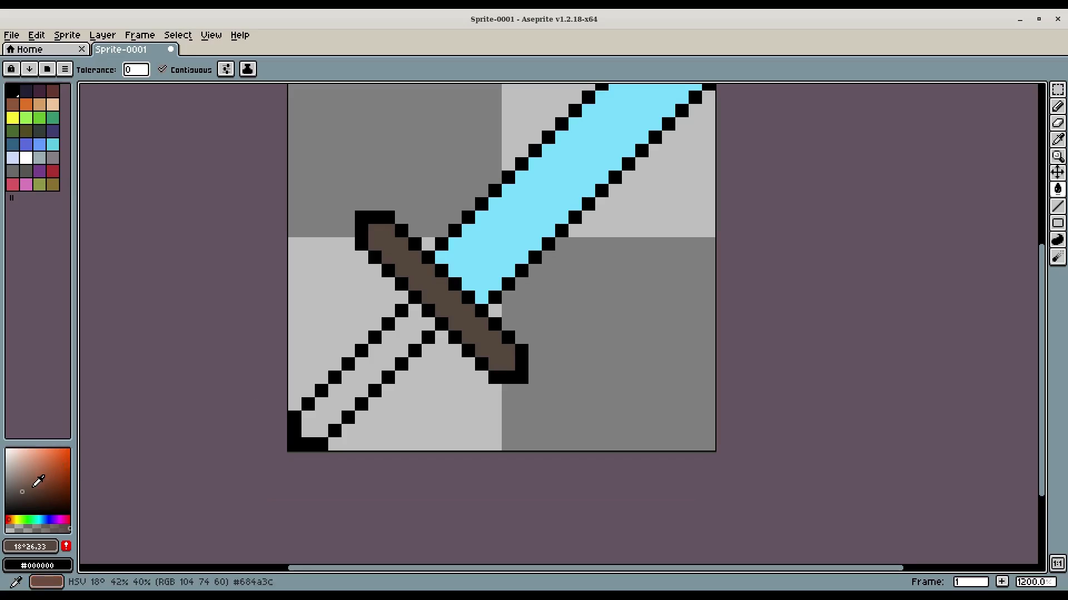
click(29, 487)
click(456, 309)
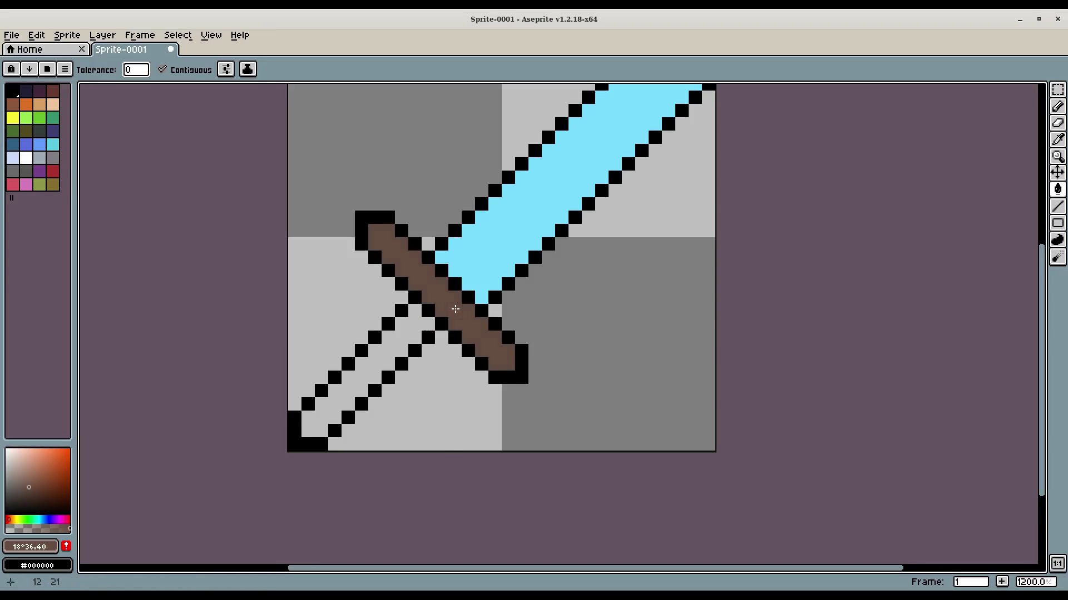
click(30, 488)
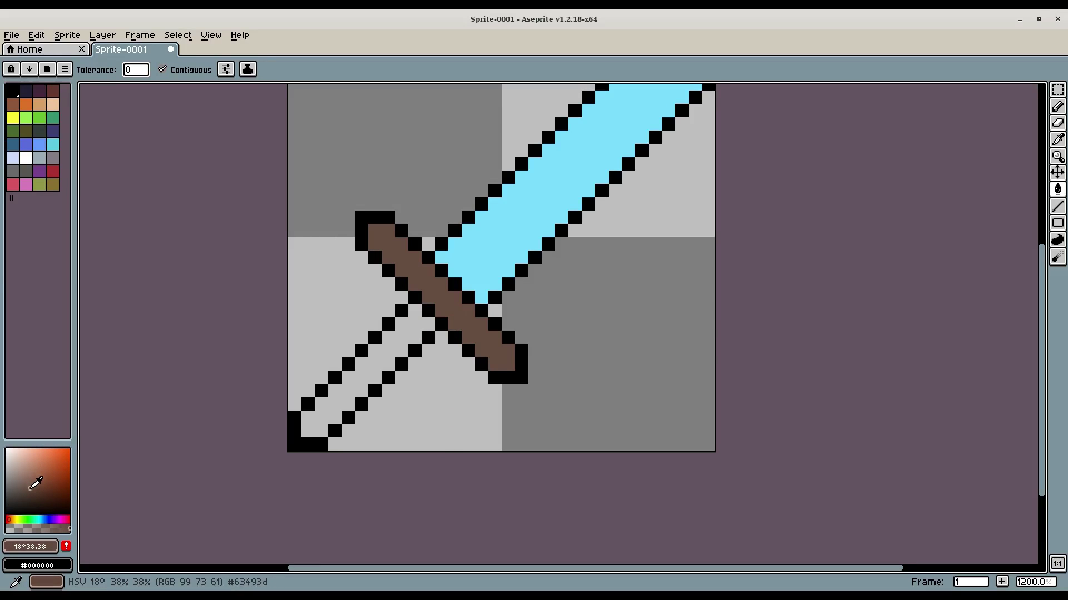
click(402, 323)
Fill the inside of the handle with a bluish dark grey of HSV 227°, 14%, 25%.
drag(449, 332, 425, 341)
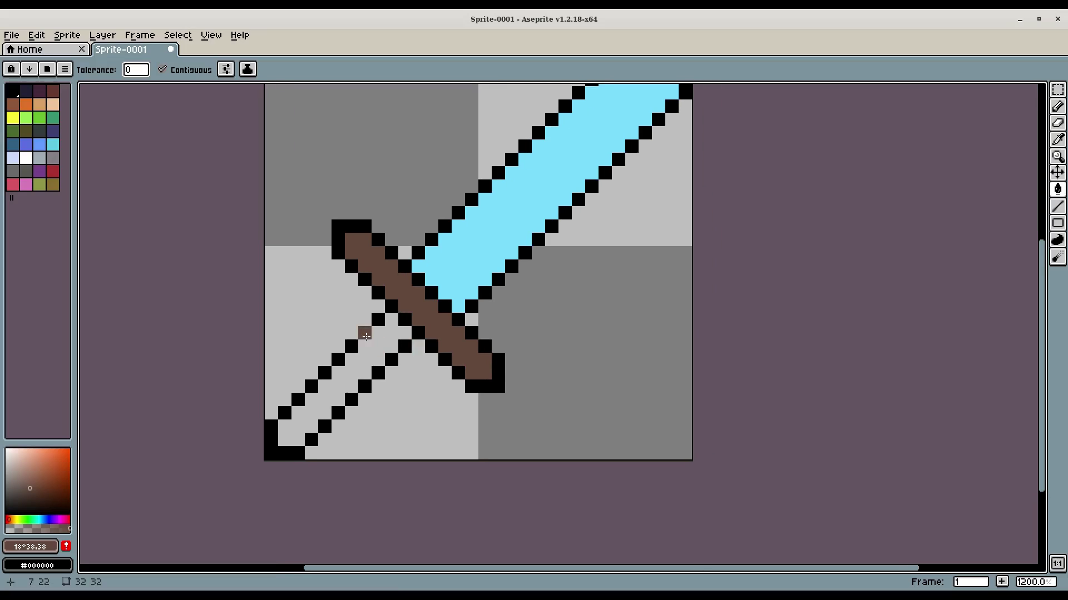
click(12, 494)
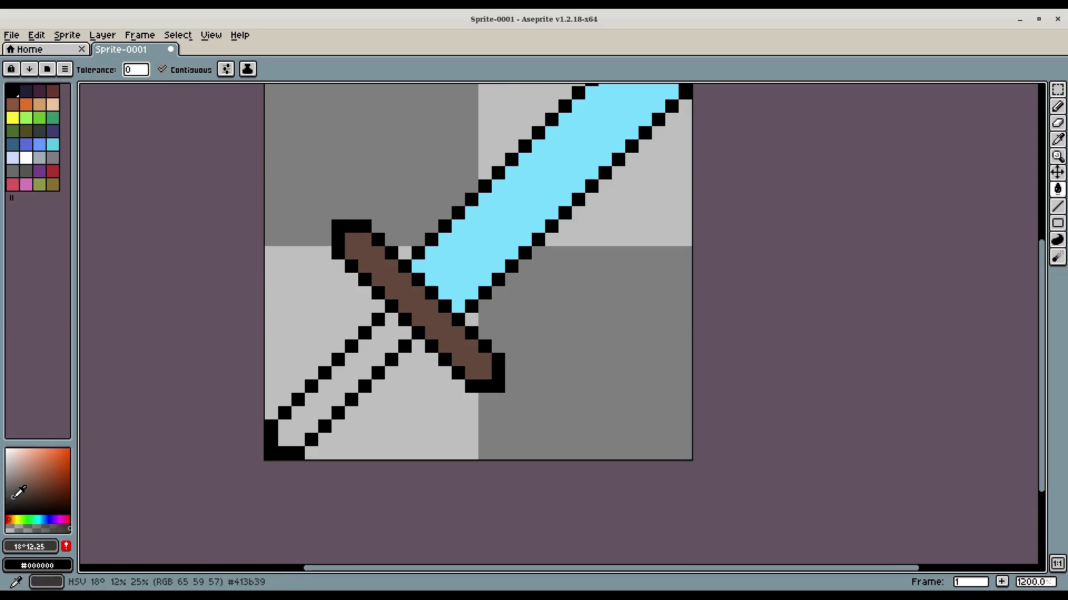
click(15, 497)
click(46, 520)
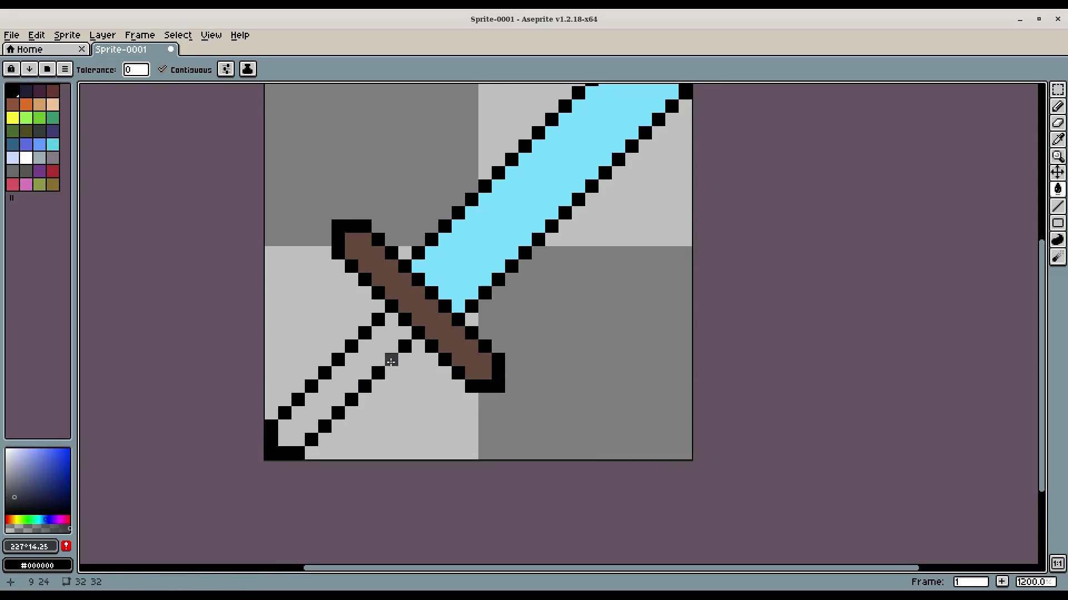
click(362, 359)
scroll(479, 385, down, 5)
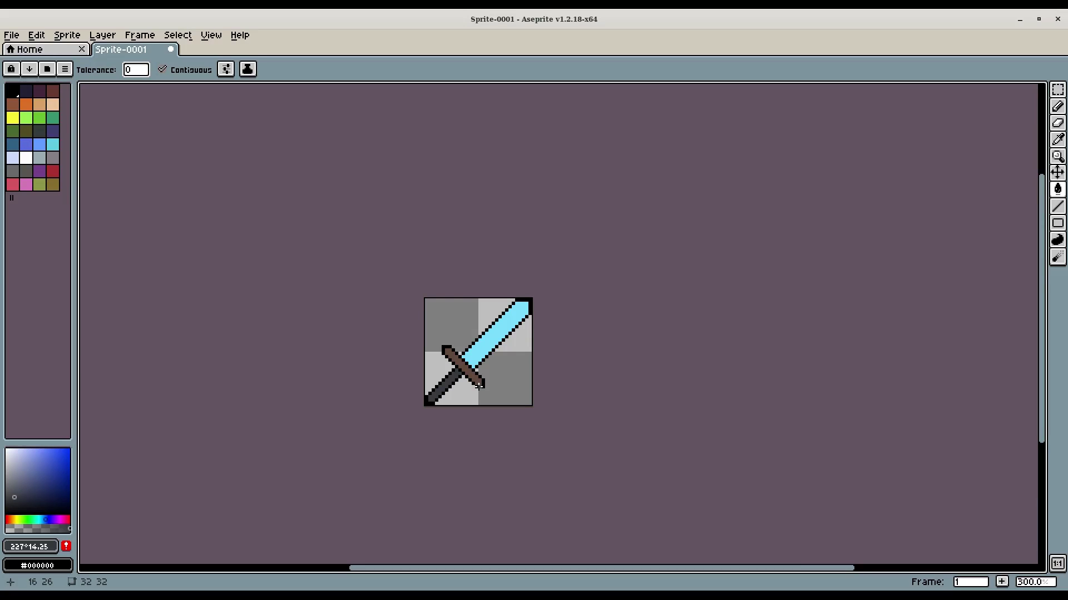
Derive a darker blue, #319bd8, from the blade's colour and draw a diagonal stripe of adjoining pixel lines along the blade's centre.
scroll(534, 370, up, 6)
drag(405, 322, 516, 301)
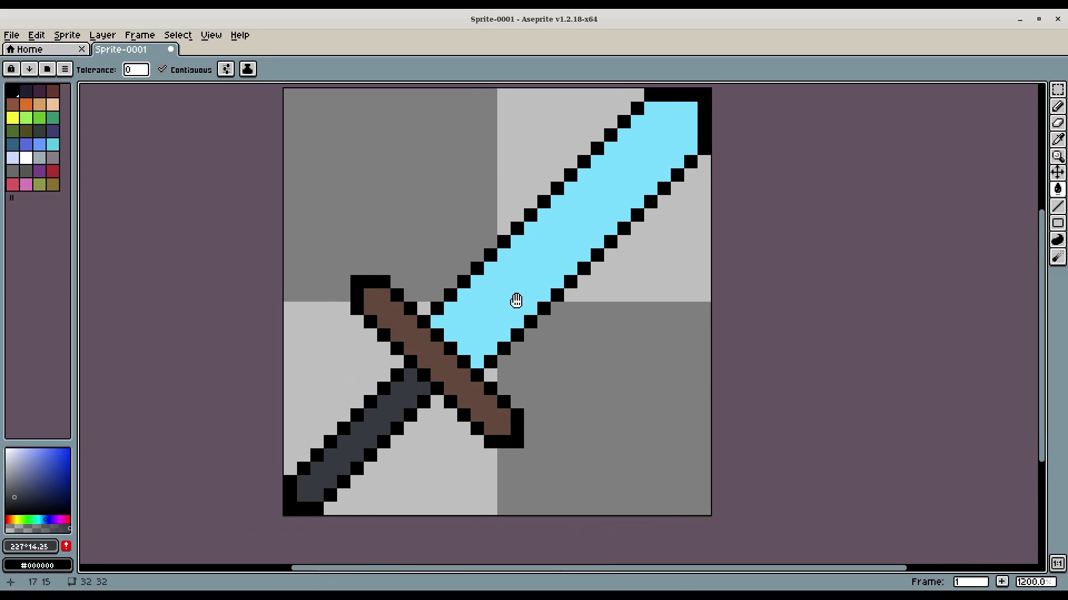
scroll(520, 275, up, 1)
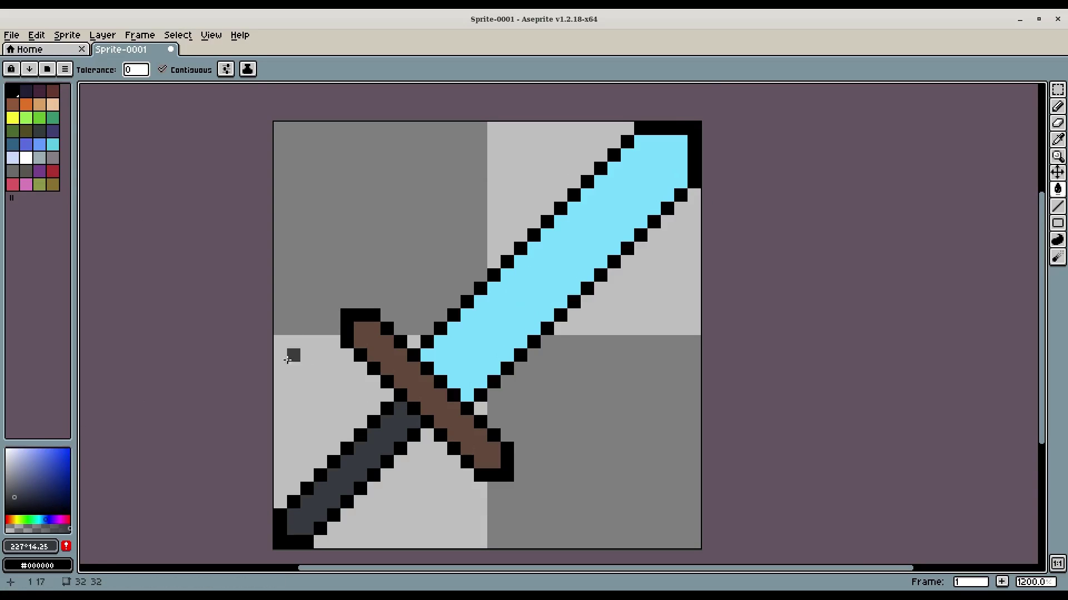
key(i)
click(548, 286)
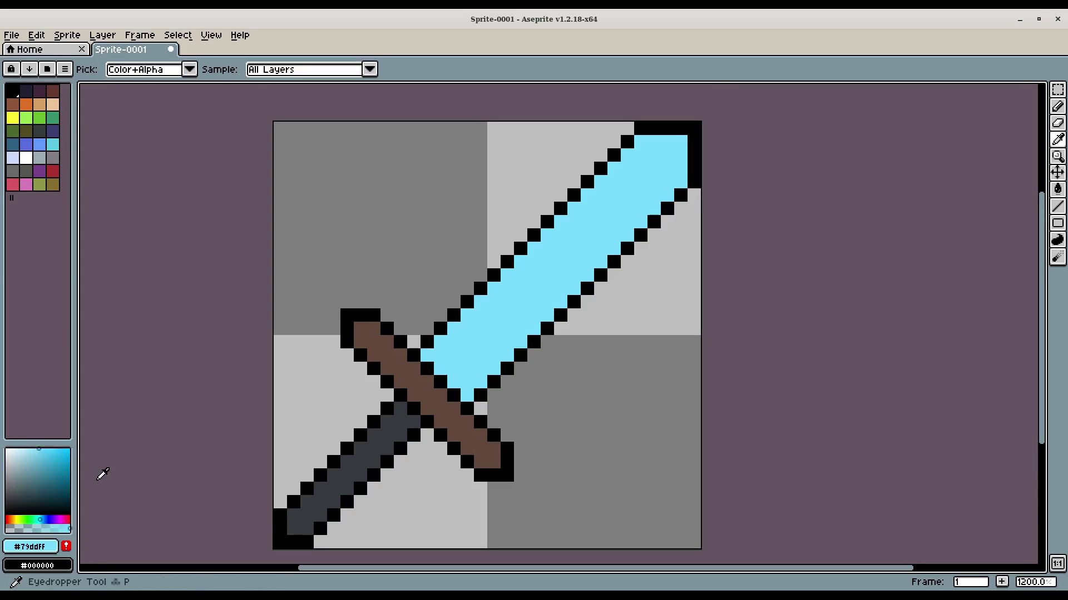
click(49, 451)
click(54, 458)
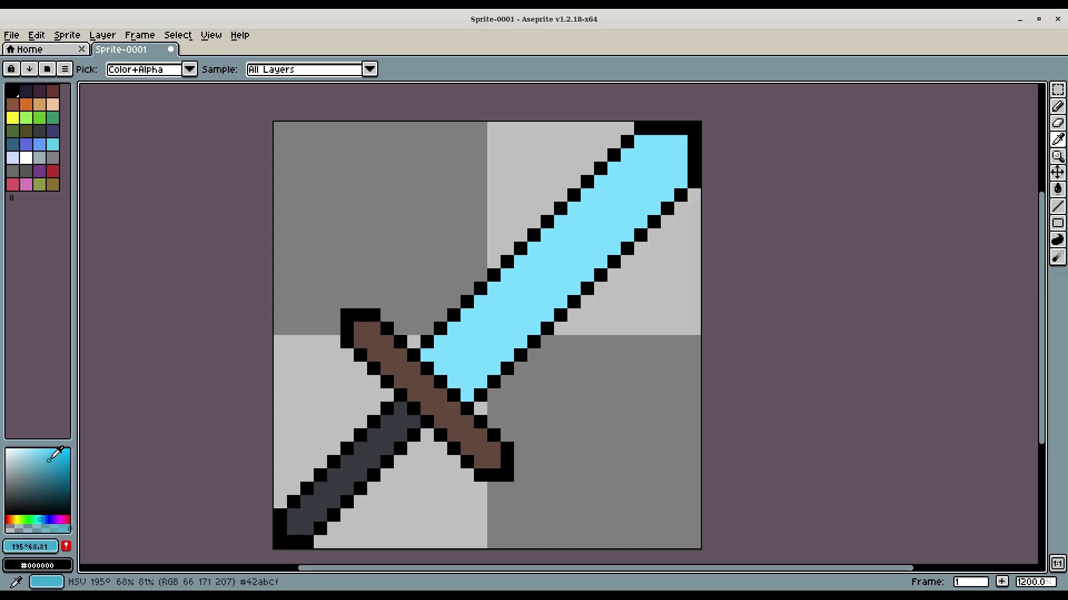
click(41, 520)
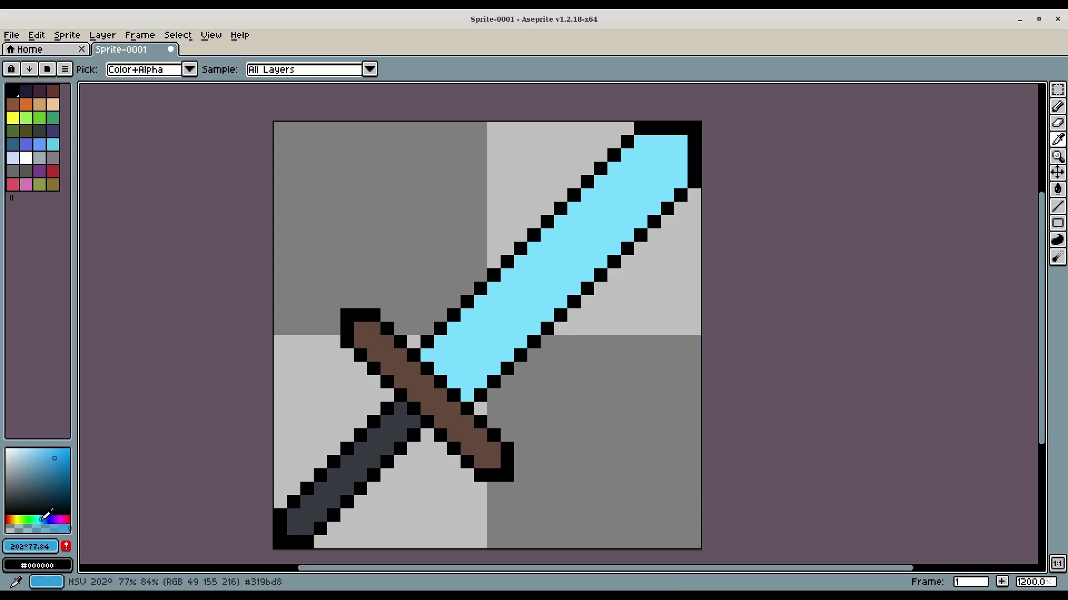
key(b)
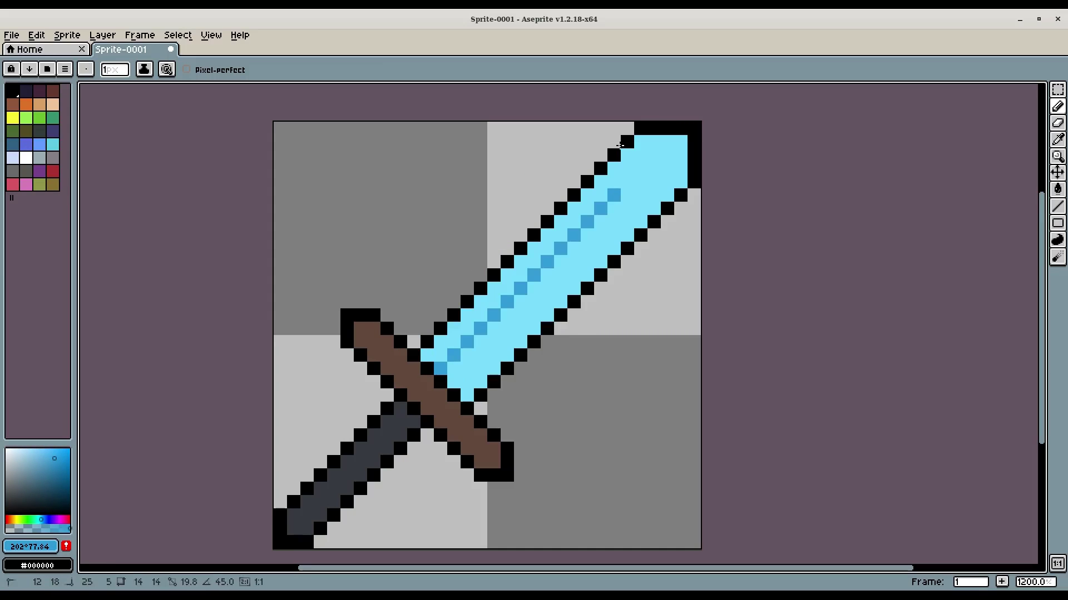
shift+click(666, 154)
shift+click(664, 174)
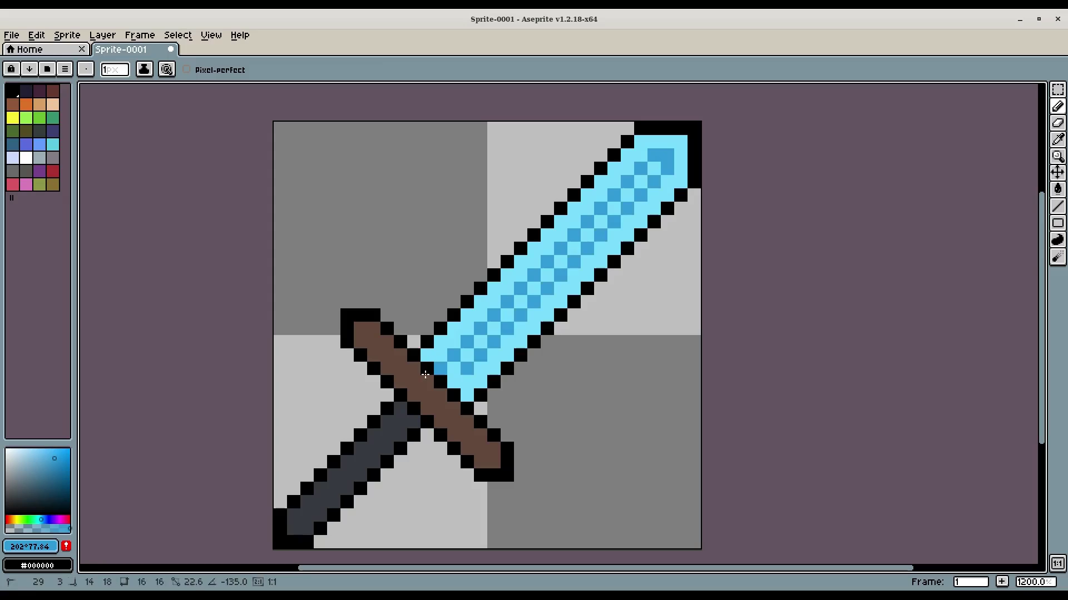
shift+click(452, 378)
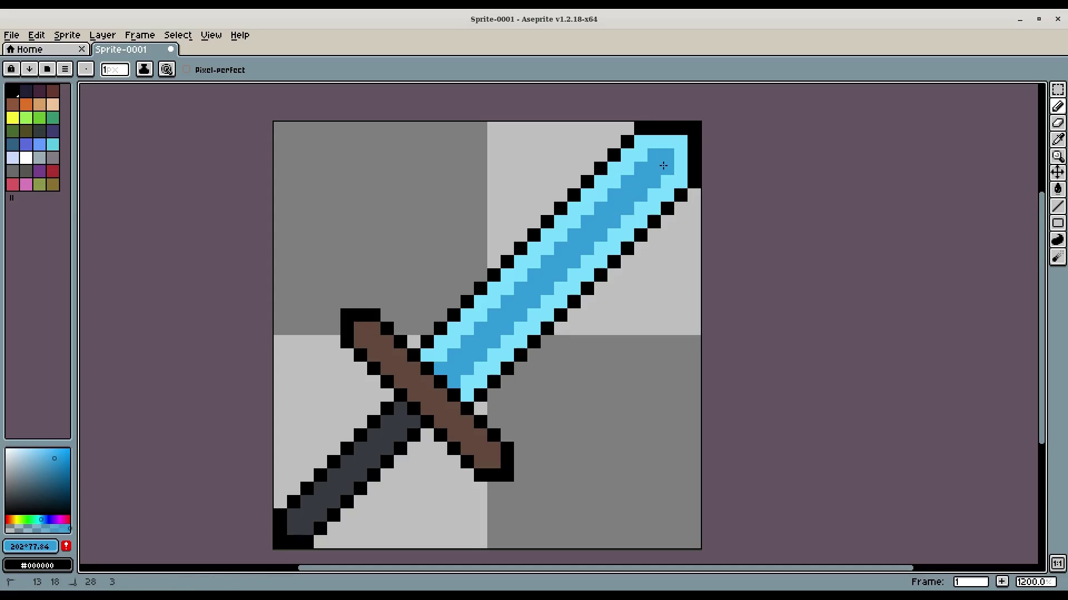
Try widening the darker blue stripe toward the blade's lower edge with another diagonal pixel line, and undo it.
scroll(651, 232, down, 6)
scroll(651, 232, up, 6)
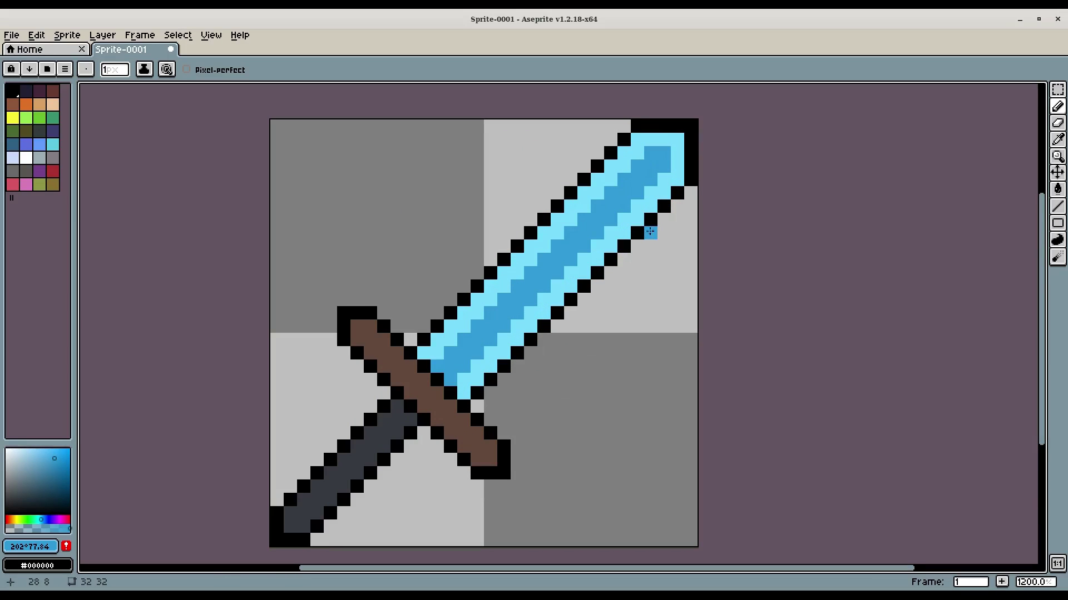
key(ctrl+z)
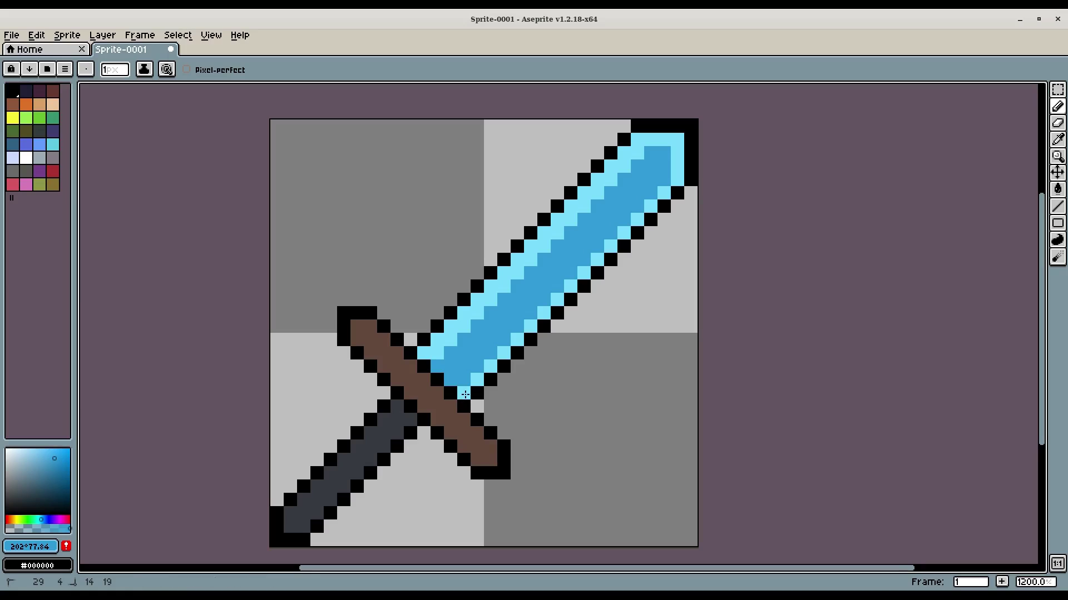
scroll(611, 284, down, 5)
key(v)
key(b)
scroll(611, 284, up, 5)
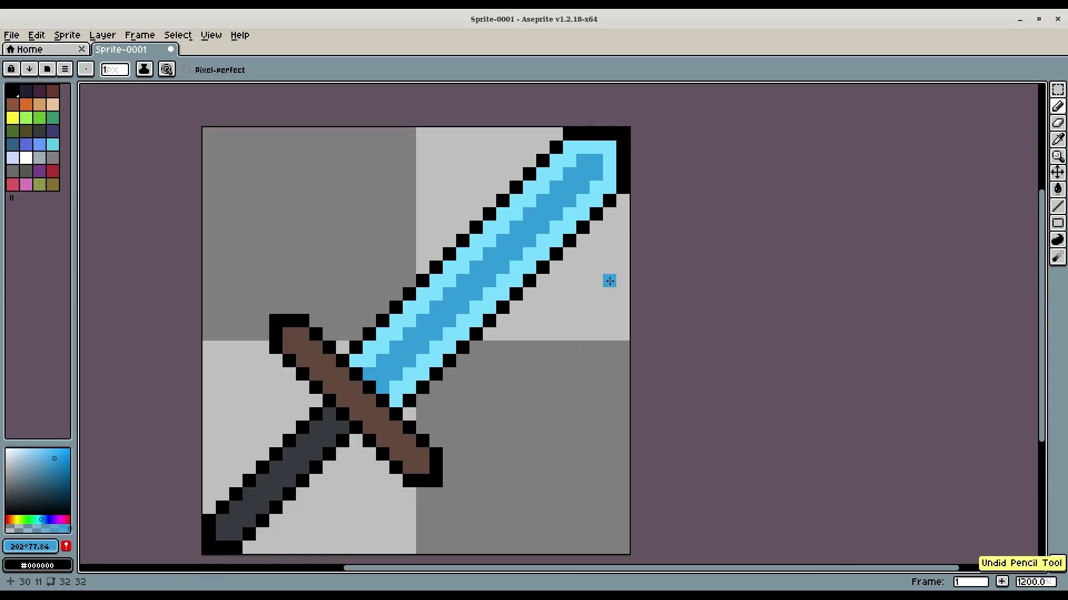
Undo all remaining darker blue stripe lines on the blade.
scroll(601, 251, down, 5)
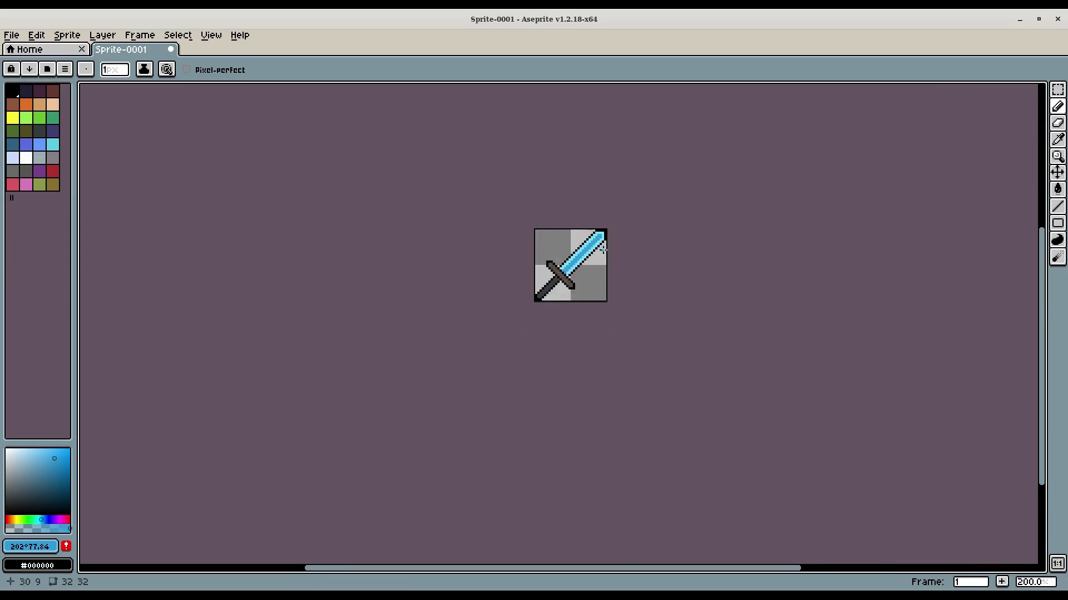
scroll(605, 233, up, 5)
key(ctrl+z)
key(v)
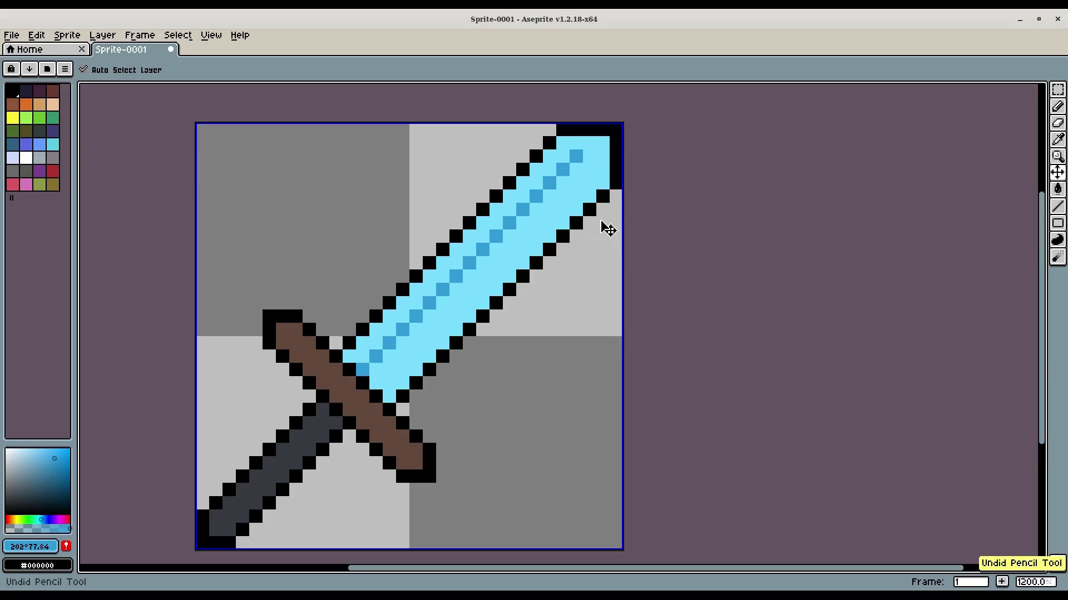
key(ctrl+z)
Derive a pale blue of HSV 195°, 24%, 100% from the blade's colour and draw a short vertical tip line joined to a diagonal centre line.
key(b)
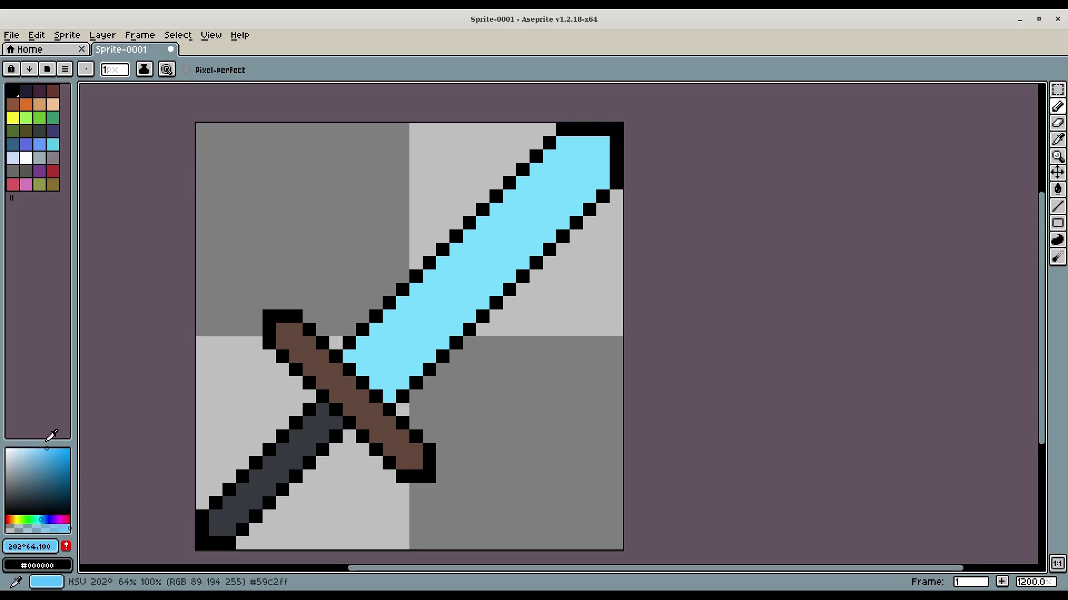
key(i)
click(478, 234)
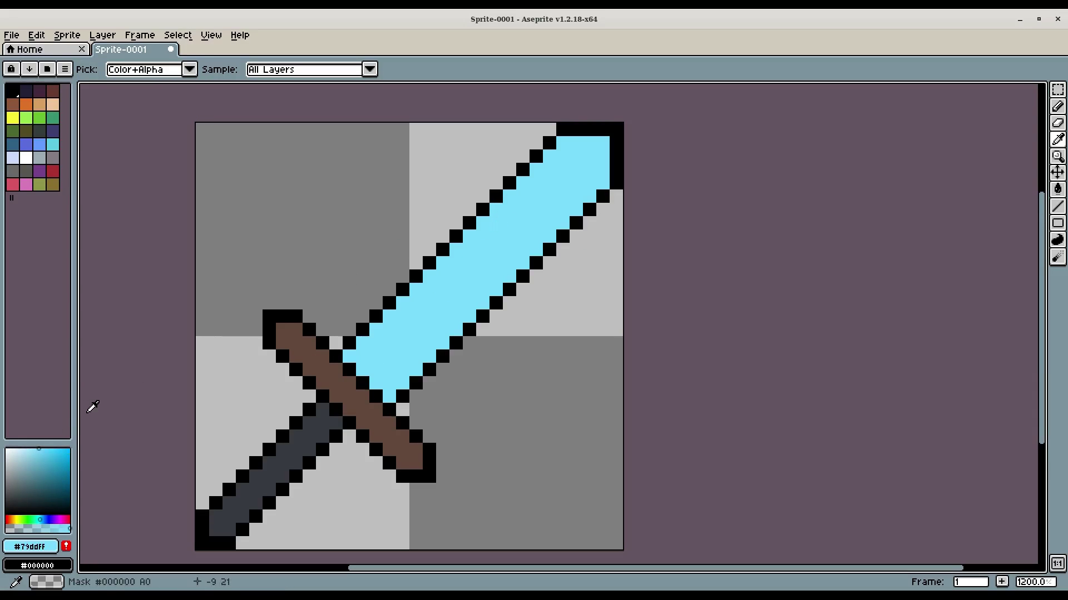
key(b)
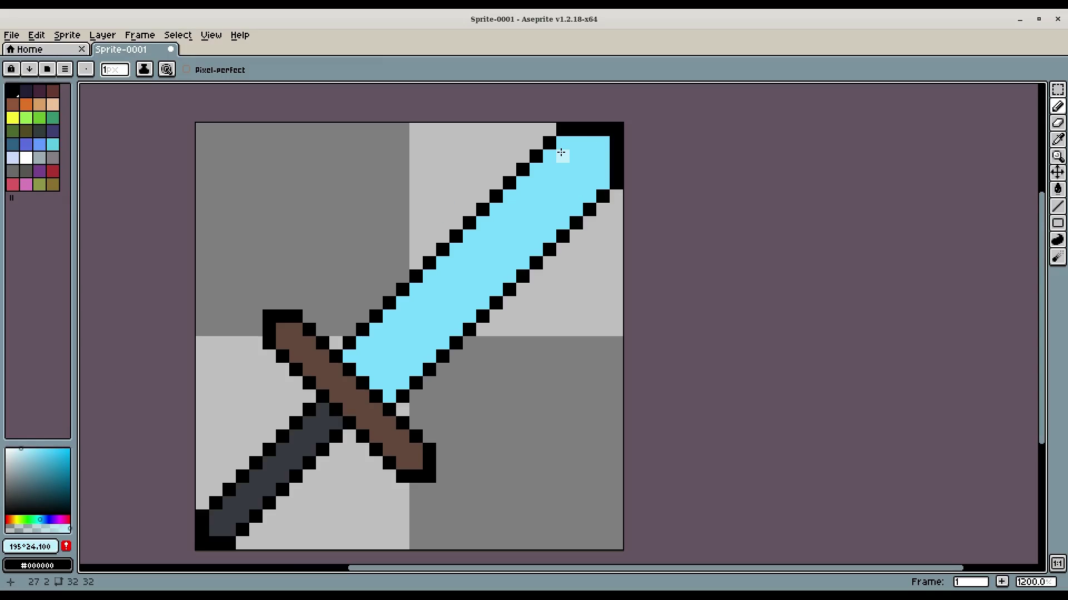
drag(549, 160, 549, 181)
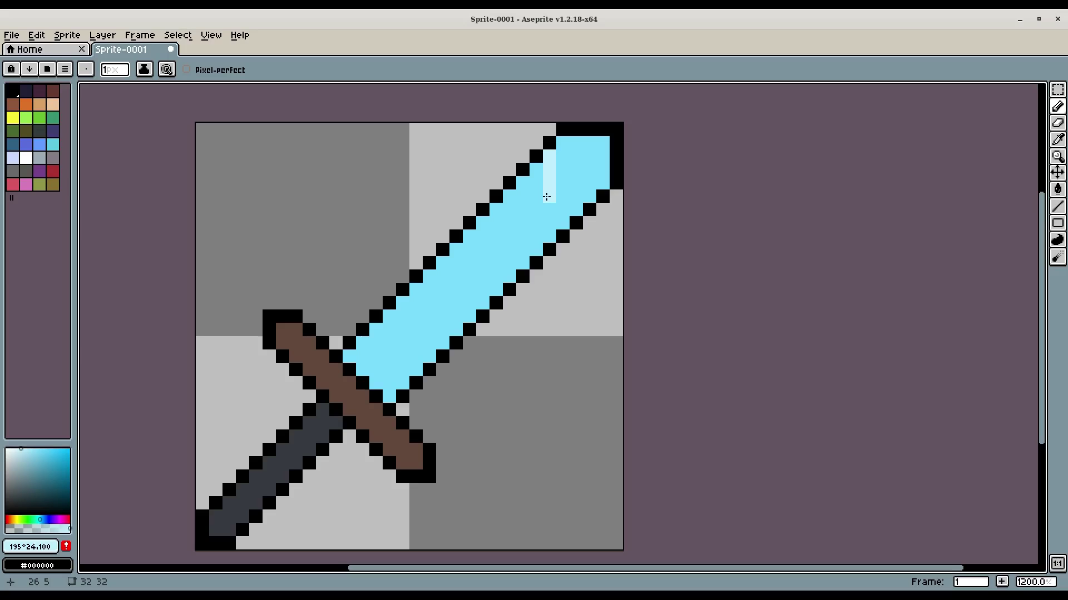
click(374, 370)
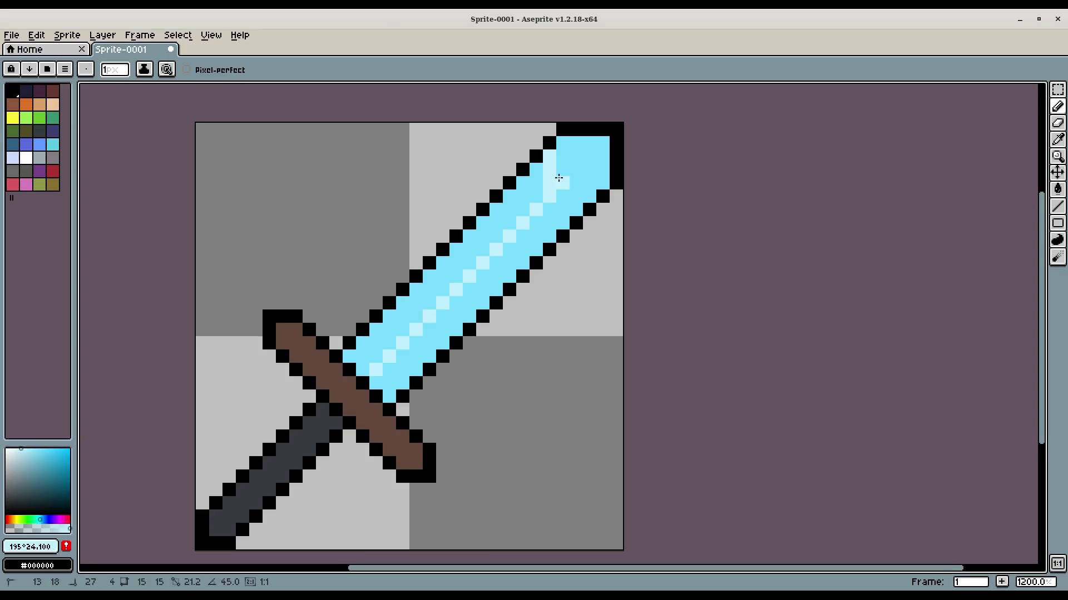
shift+click(549, 189)
scroll(556, 201, down, 1)
scroll(590, 267, up, 1)
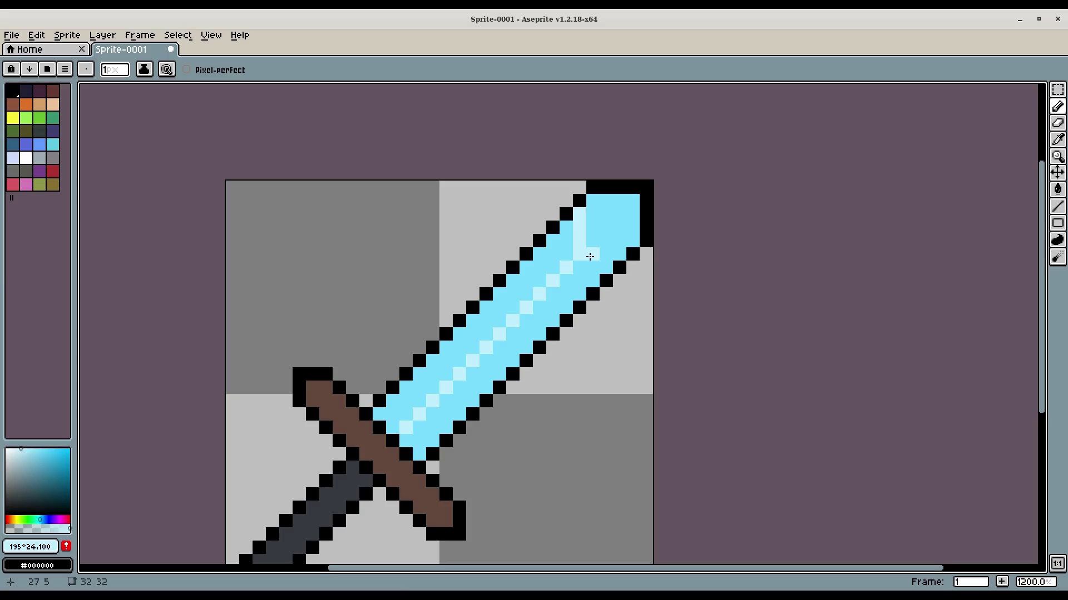
Fill the blade's upper-left half, above the diagonal line, with the pale blue.
key(g)
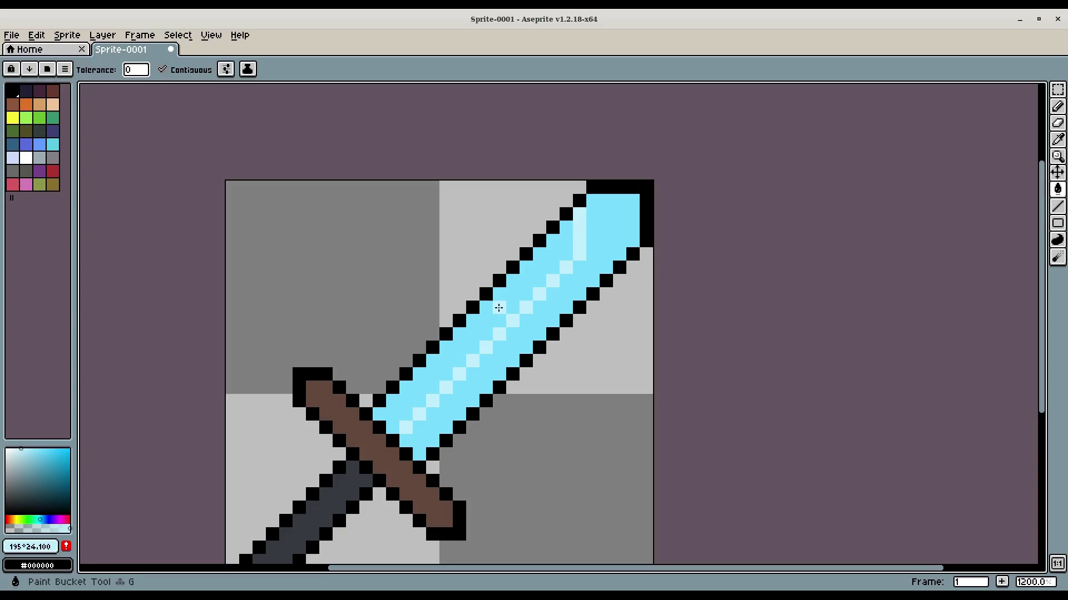
click(499, 307)
scroll(712, 303, down, 4)
scroll(630, 287, up, 4)
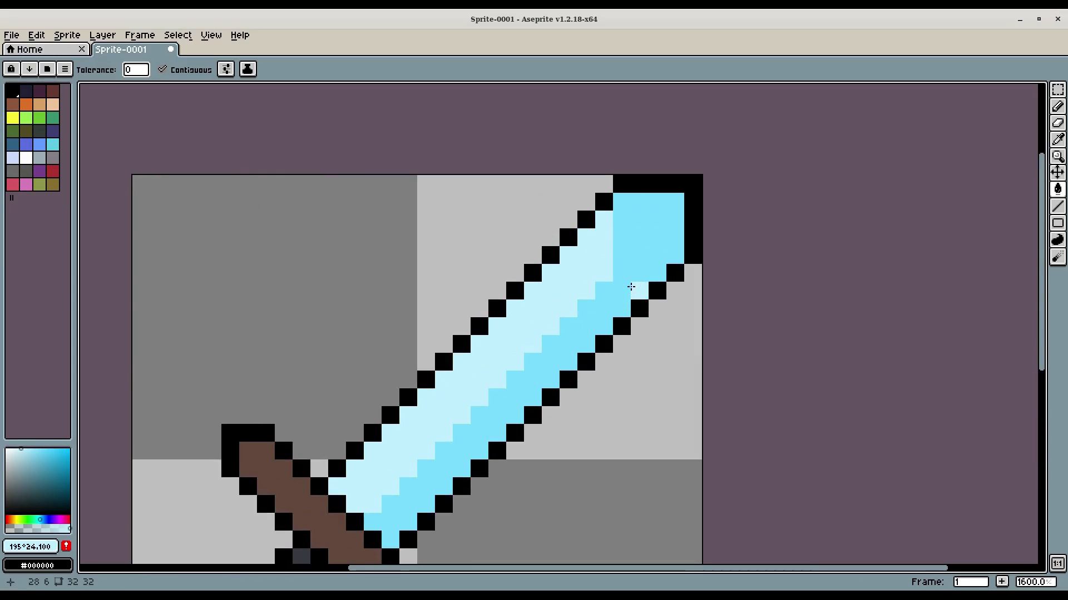
Derive a darker blue of HSV 202°, 68%, 84% and draw a horizontal pixel line across the blade below the square tip area.
drag(285, 308, 301, 197)
click(349, 354)
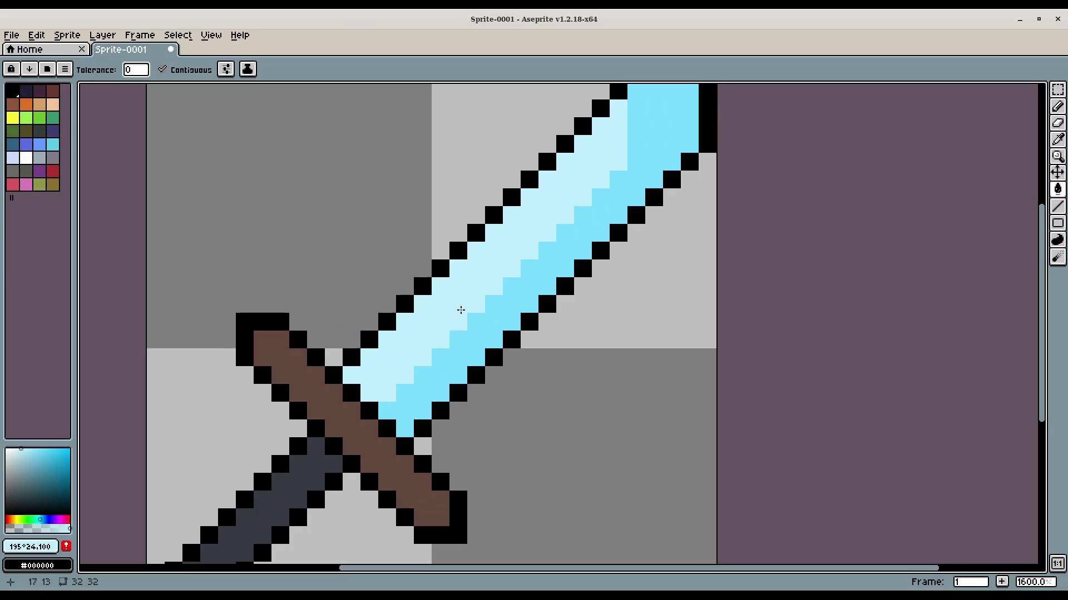
key(i)
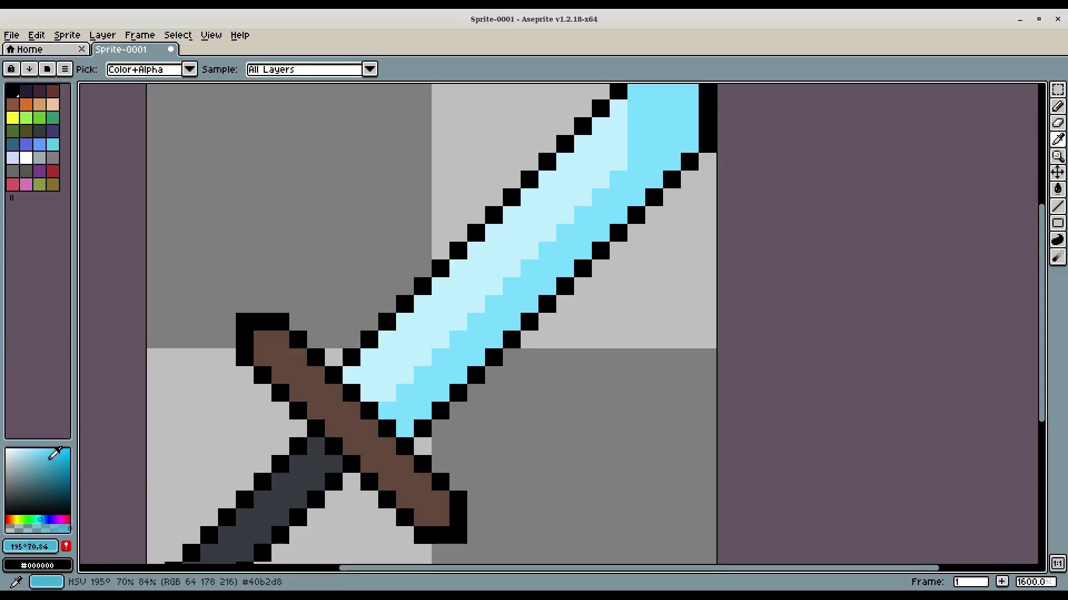
click(49, 459)
key(b)
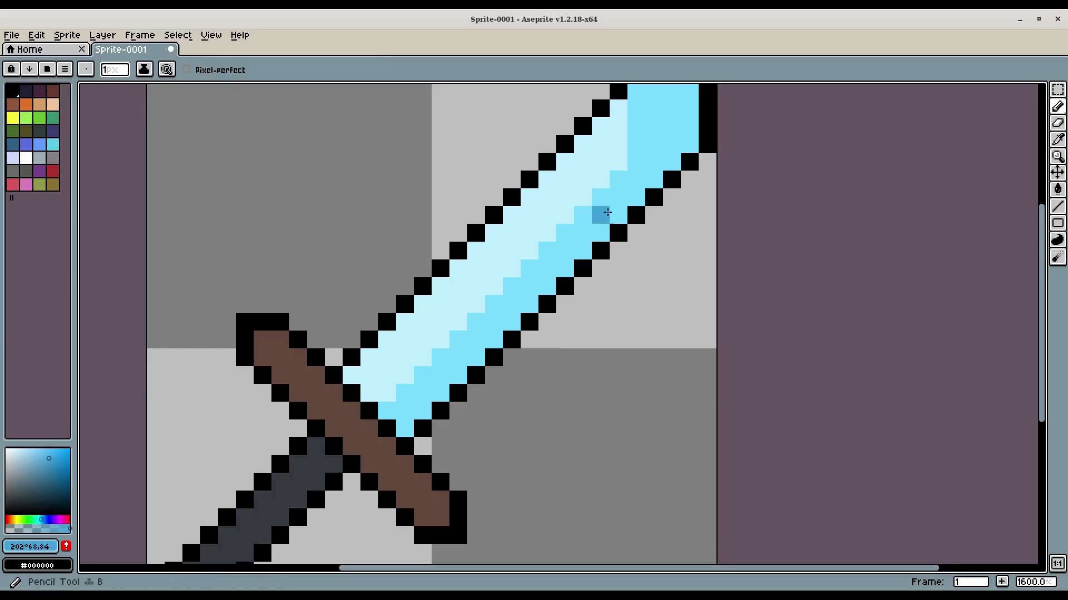
click(672, 162)
click(654, 162)
scroll(629, 186, up, 2)
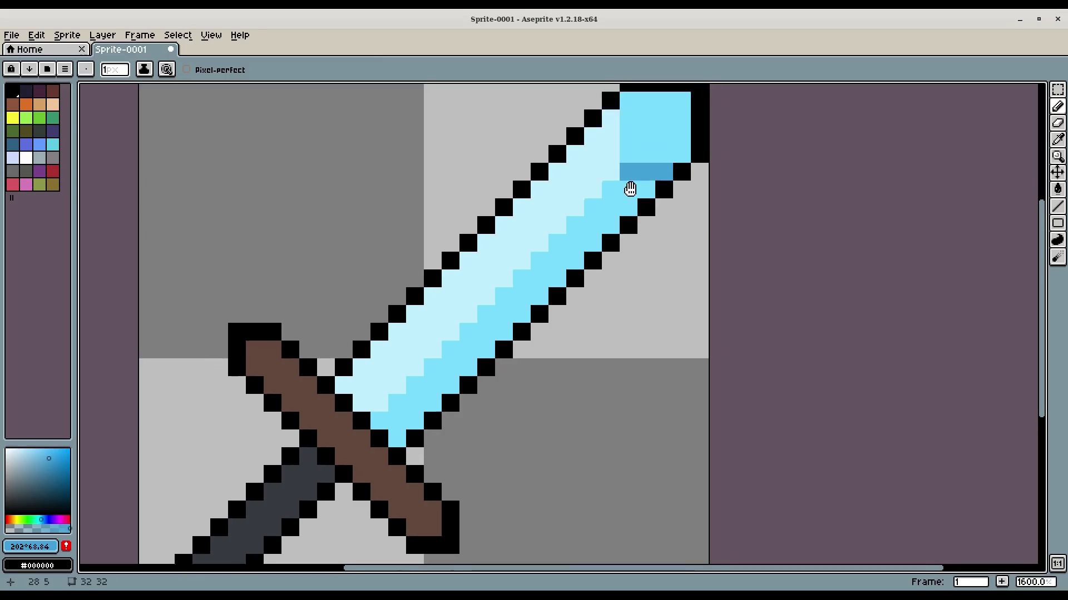
scroll(629, 186, right, 1)
click(636, 180)
Fill the blade's lower-right half below the tip with the darker blue.
key(g)
click(593, 218)
scroll(536, 410, down, 6)
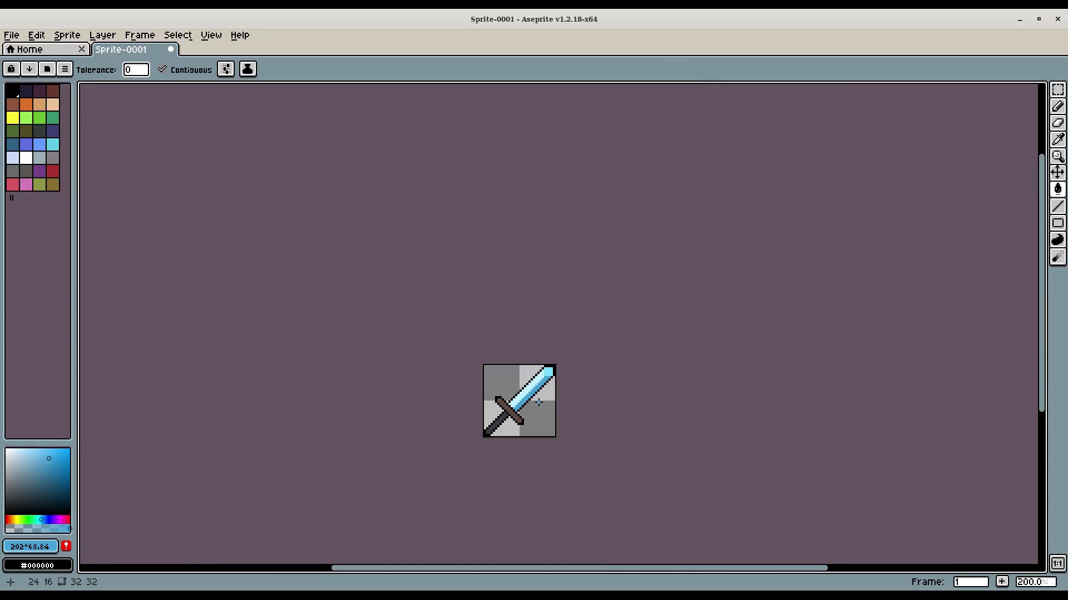
scroll(539, 396, up, 3)
scroll(567, 311, down, 1)
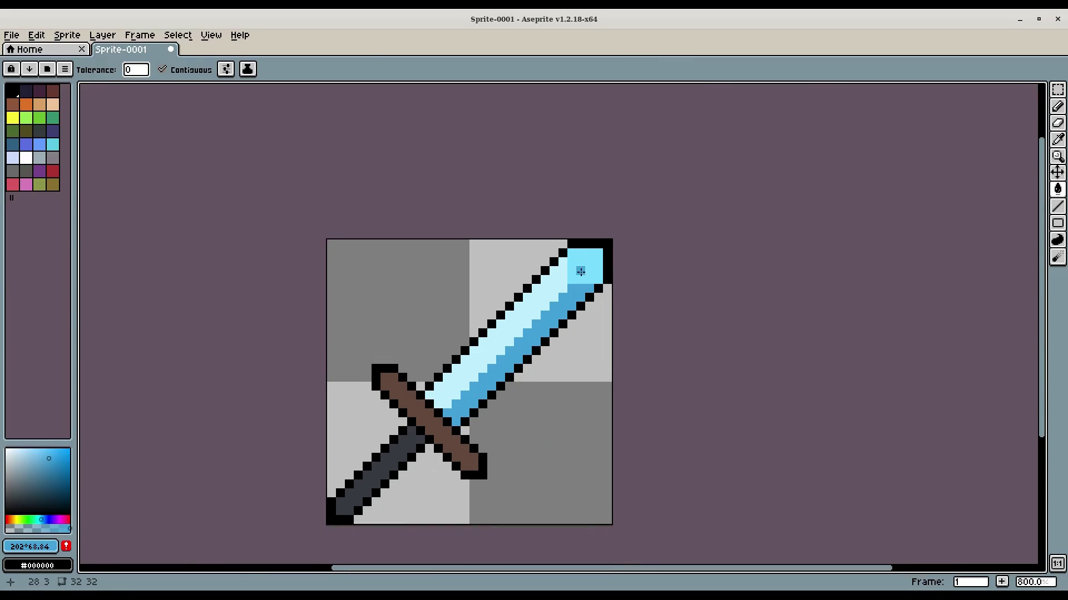
Sample the tip's mid blue #79ddff and draw a diagonal pixel line between the blade's pale and dark halves.
key(i)
click(587, 257)
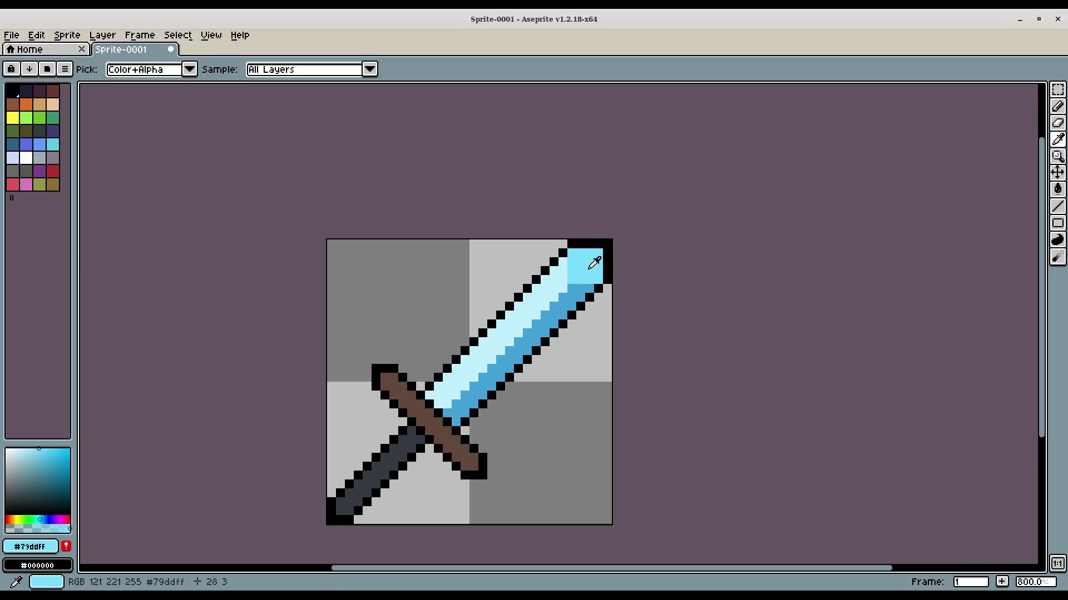
key(b)
drag(562, 293, 487, 355)
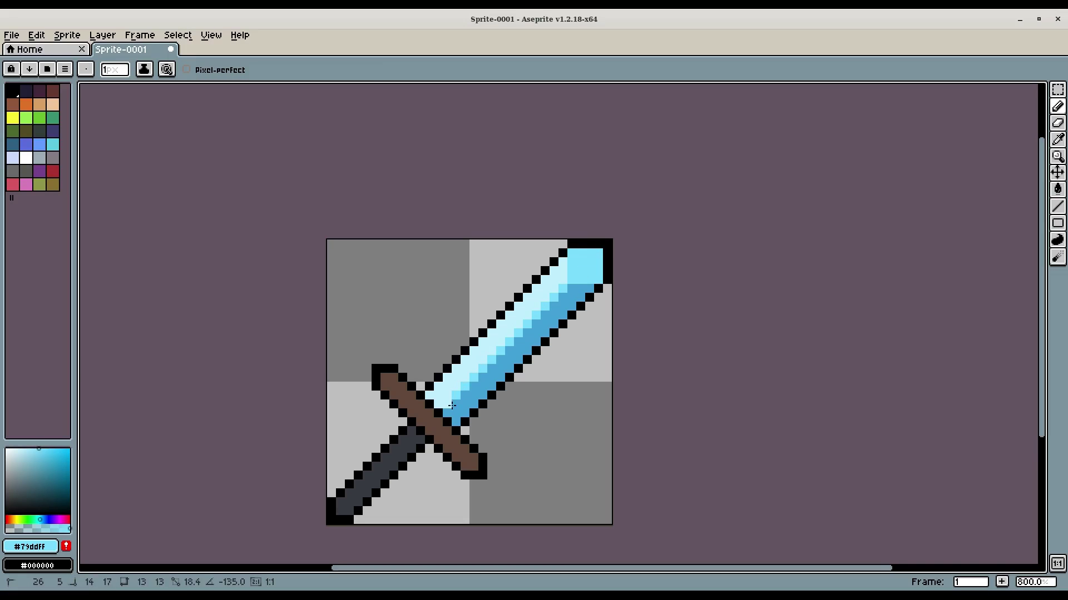
scroll(452, 406, down, 3)
scroll(501, 383, up, 3)
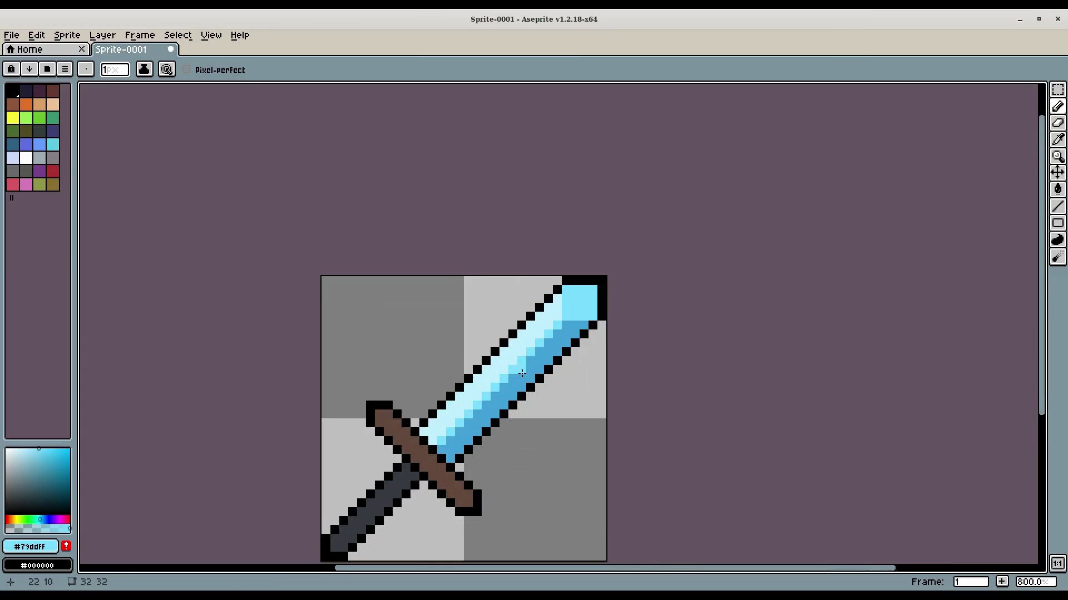
Sample the pale blue #c0efff and paint the tip's top row plus a pixel beneath it as highlight.
scroll(521, 374, up, 1)
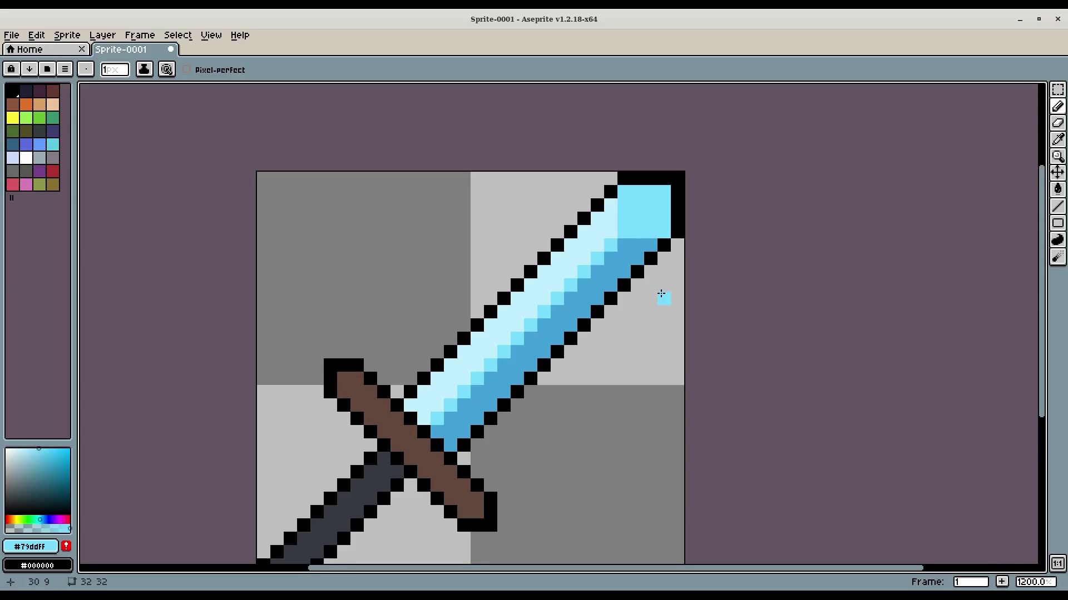
scroll(661, 292, down, 6)
scroll(656, 246, up, 7)
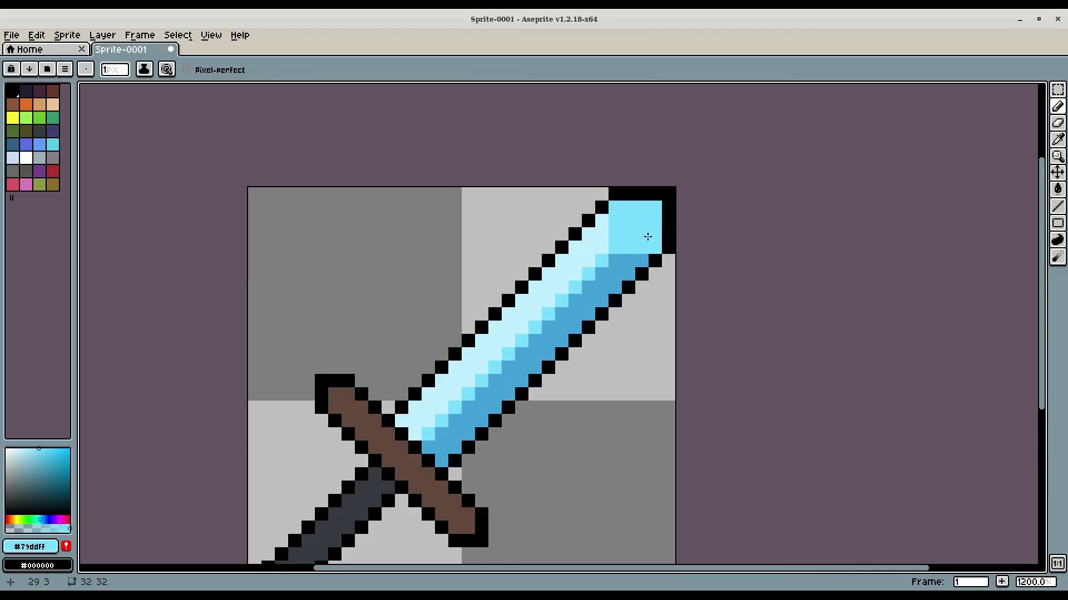
scroll(620, 233, down, 1)
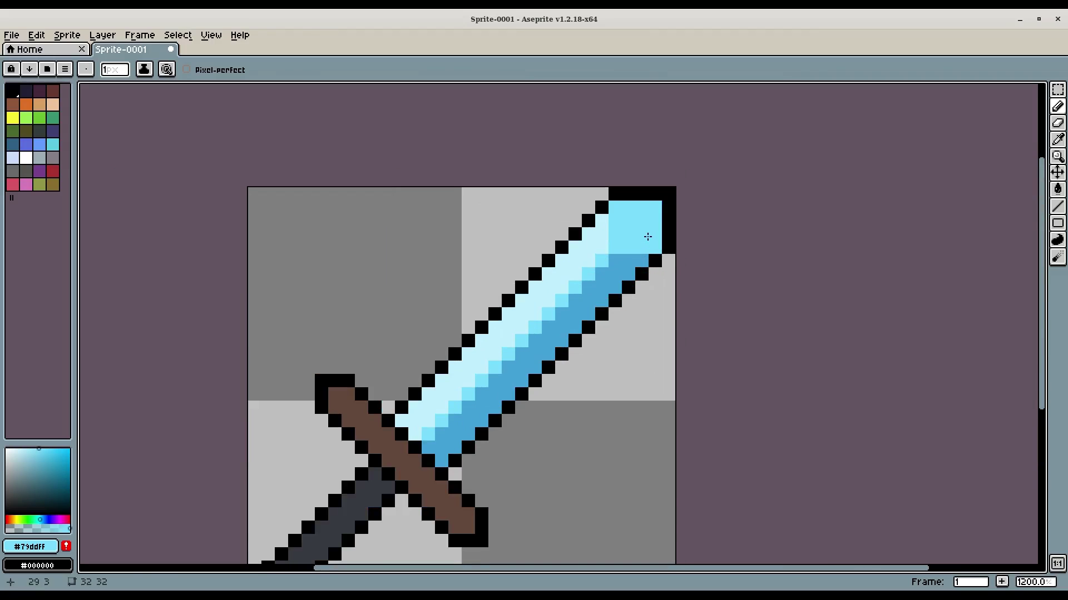
alt+click(584, 237)
drag(614, 212, 657, 208)
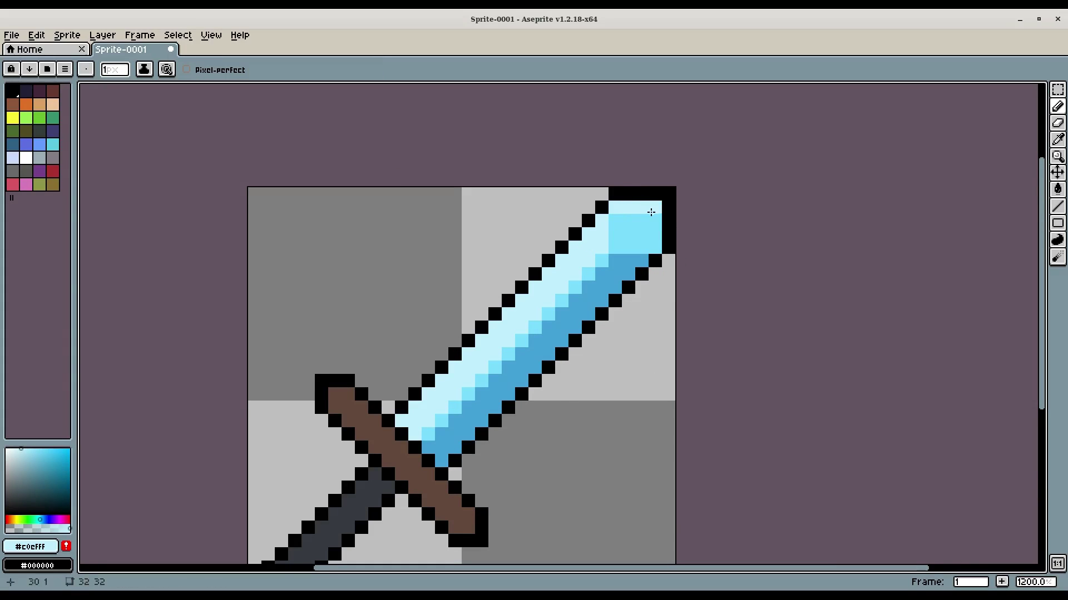
scroll(659, 210, down, 6)
scroll(681, 242, up, 6)
click(684, 244)
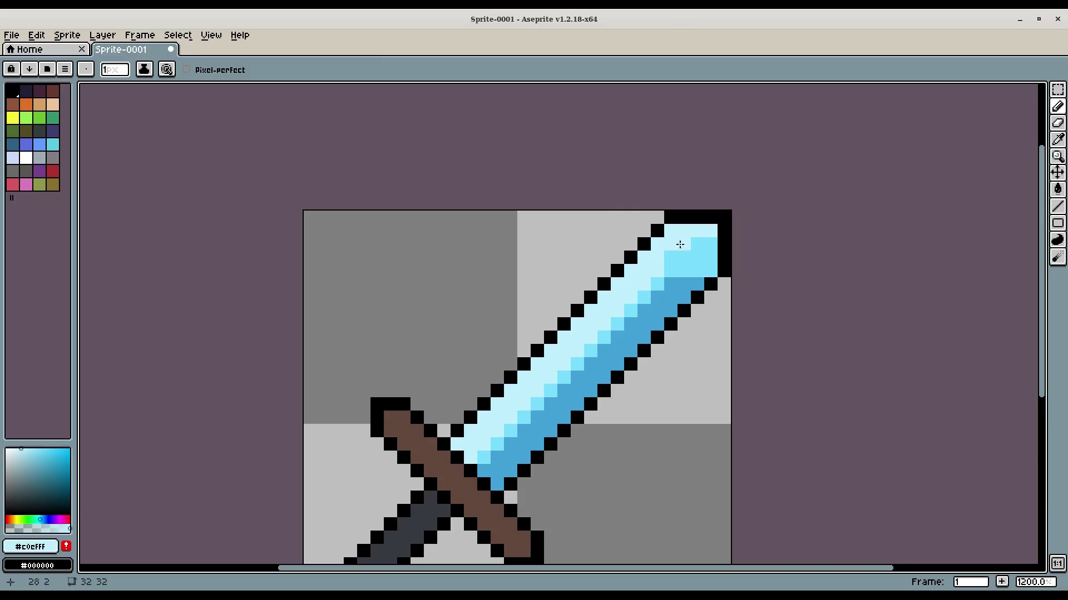
scroll(812, 316, down, 5)
scroll(745, 322, up, 3)
scroll(745, 322, up, 4)
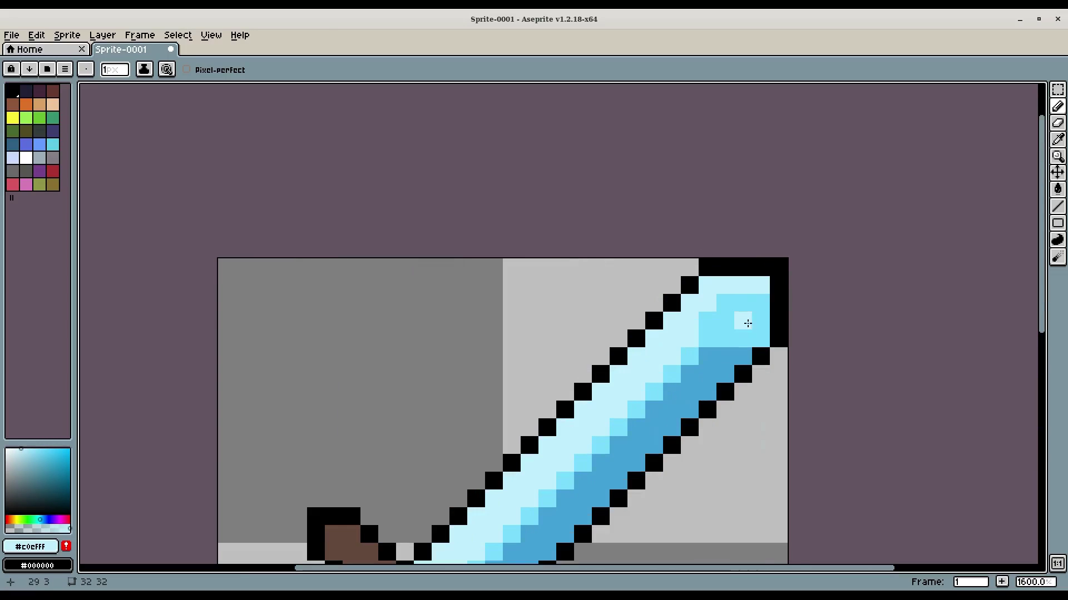
Sample the darker blue #44a2d8 and shade the tip's right edge and the adjoining pixels on its lower-right side.
click(763, 337)
alt+click(748, 353)
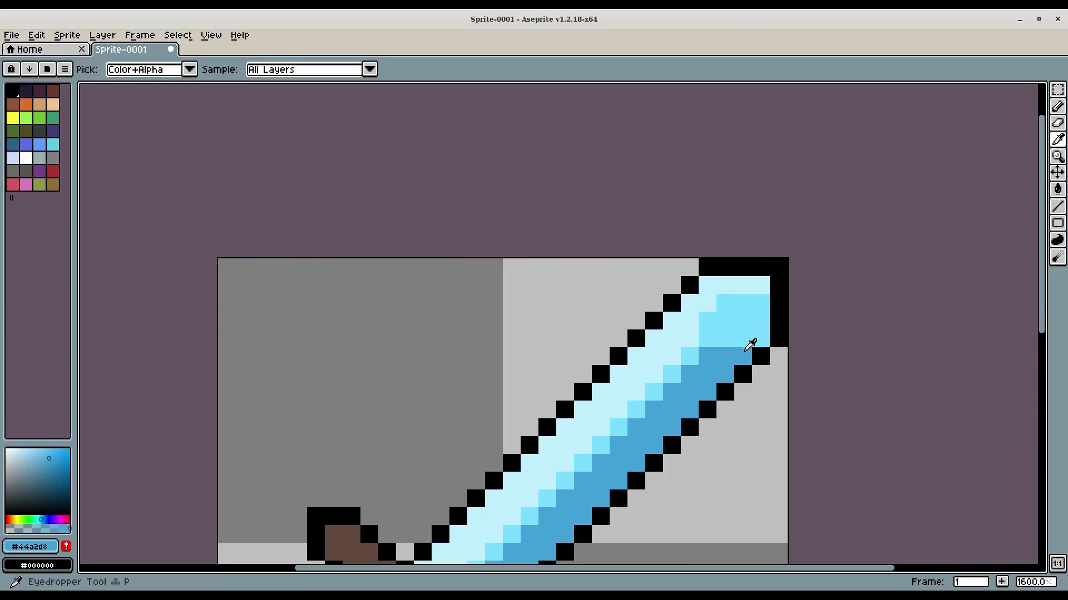
click(751, 335)
drag(758, 335, 761, 300)
scroll(773, 311, down, 7)
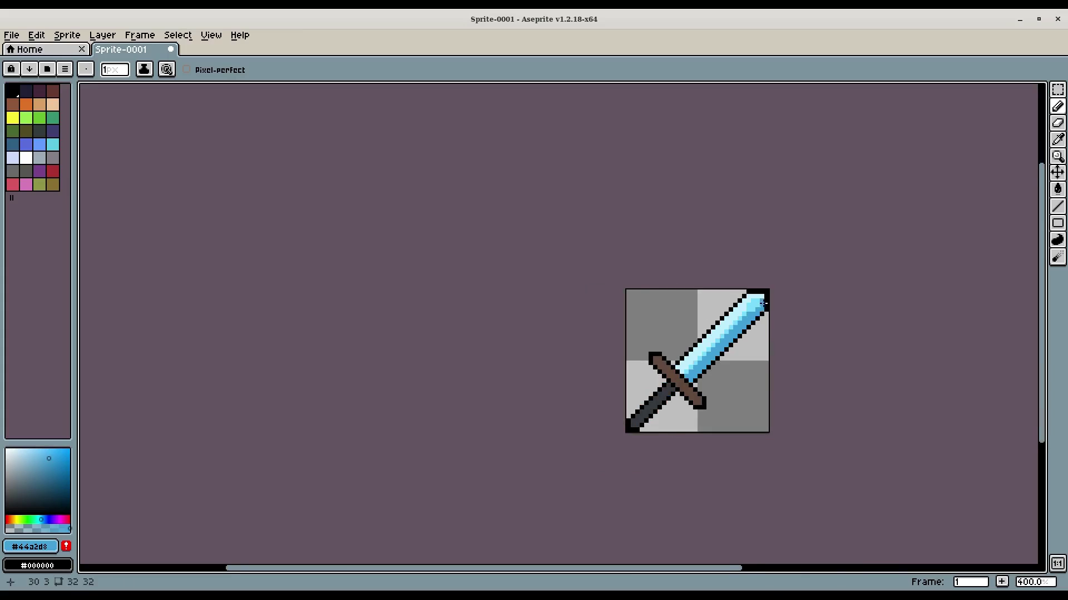
scroll(779, 303, up, 6)
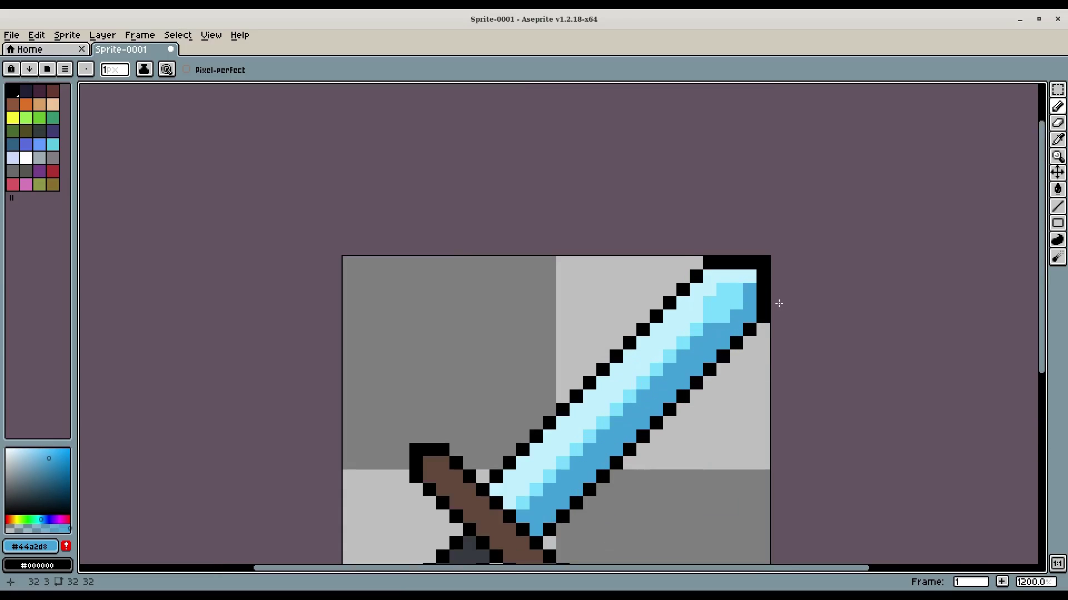
click(735, 303)
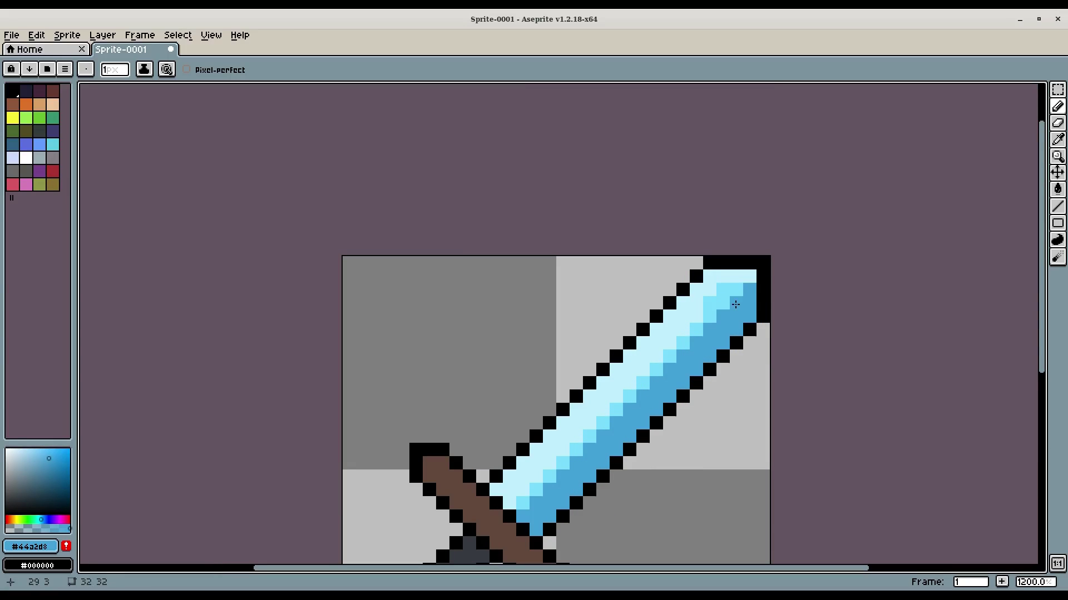
Sample the pale blue #c0efff and extend the tip's highlight pixel by pixel, leaving a one-pixel mid-blue diagonal.
alt+click(716, 272)
click(727, 286)
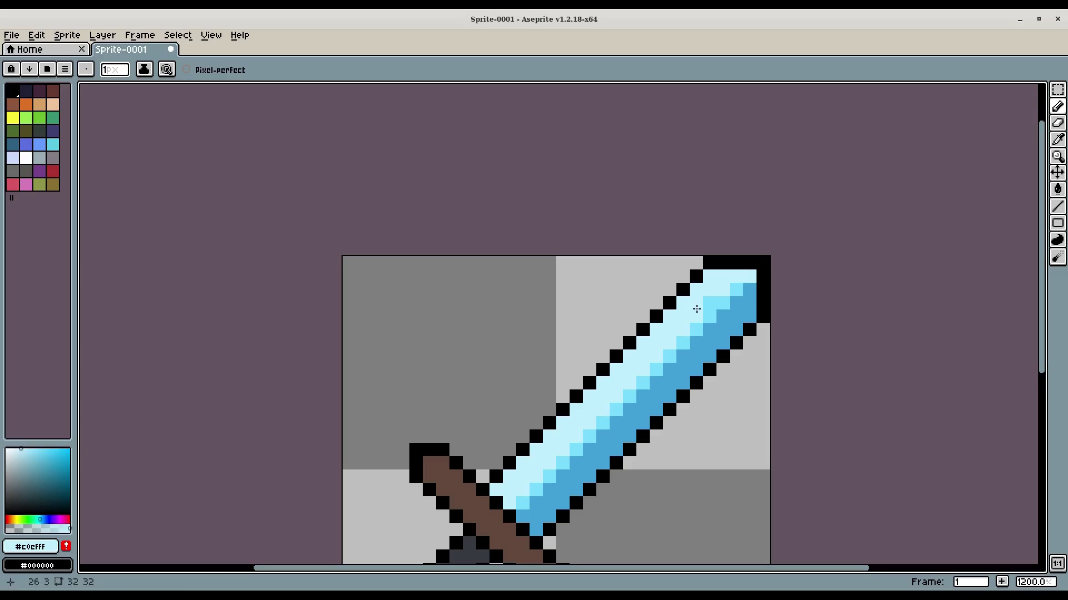
click(709, 303)
scroll(704, 300, down, 2)
scroll(722, 292, up, 3)
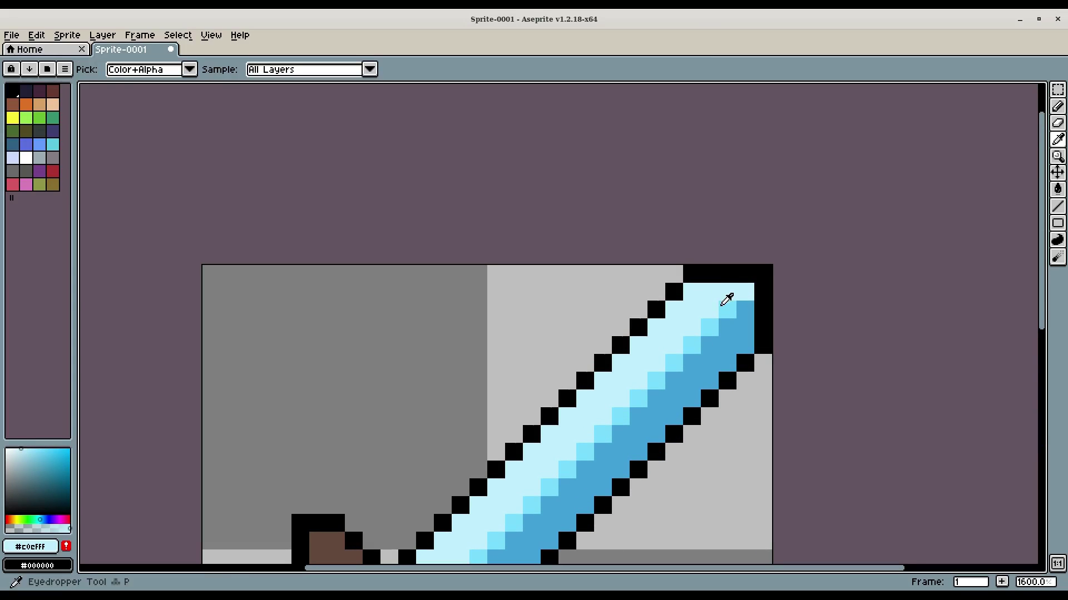
Try extending the mid-blue #79ddff diagonal into the tip's top corner with one pixel, and undo it.
alt+click(727, 305)
click(739, 286)
scroll(765, 336, down, 5)
key(ctrl+z)
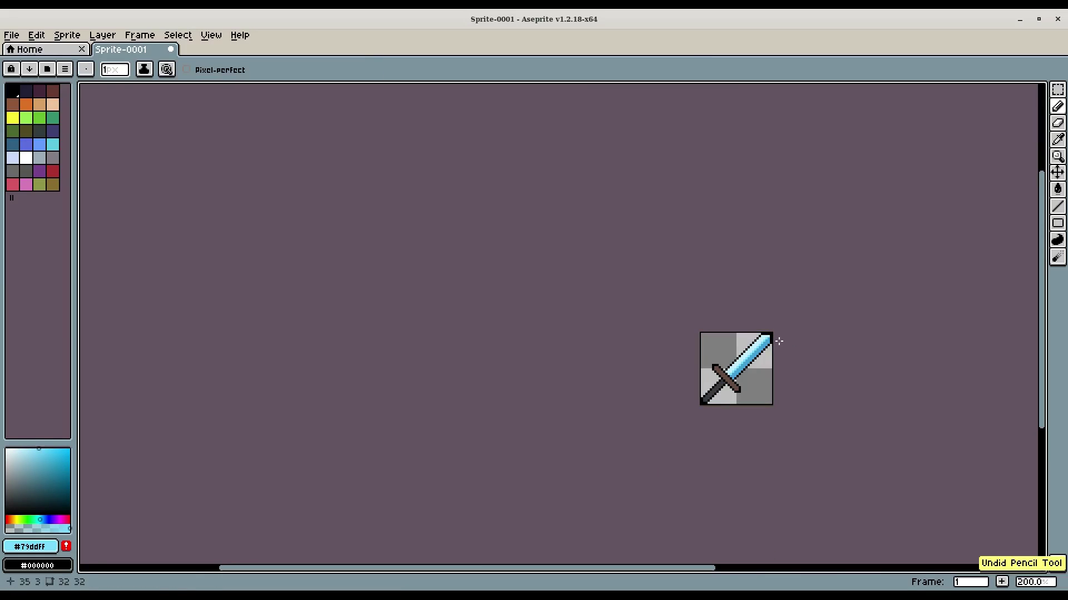
scroll(778, 341, up, 7)
scroll(779, 341, down, 6)
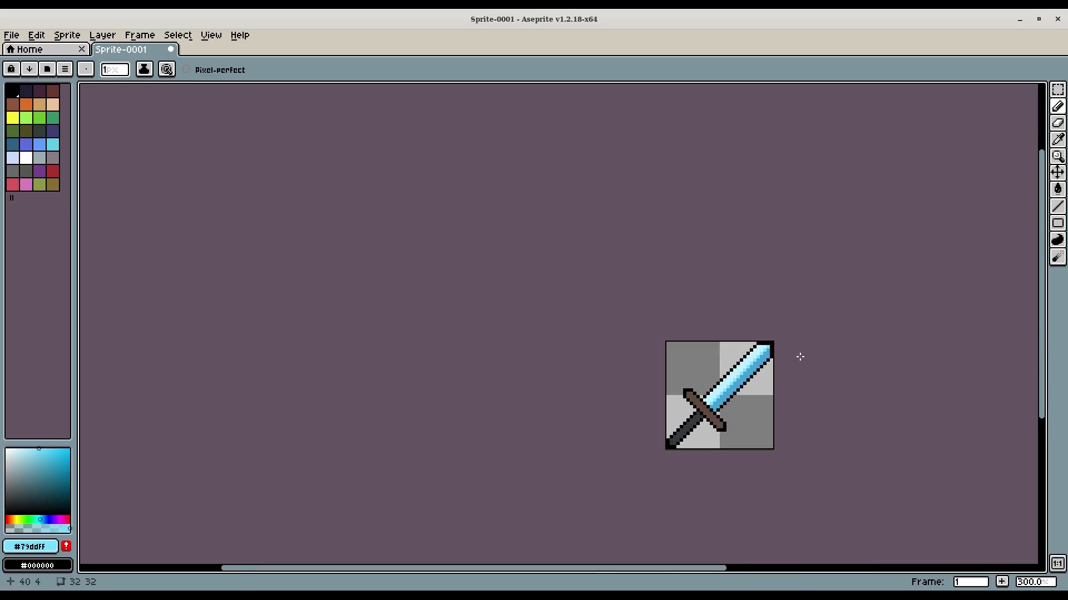
Sample the crossguard's brown #63493d and darken it to HSV 18°, 38%, 28% for shading.
drag(799, 355, 666, 291)
scroll(670, 294, down, 2)
scroll(675, 298, up, 5)
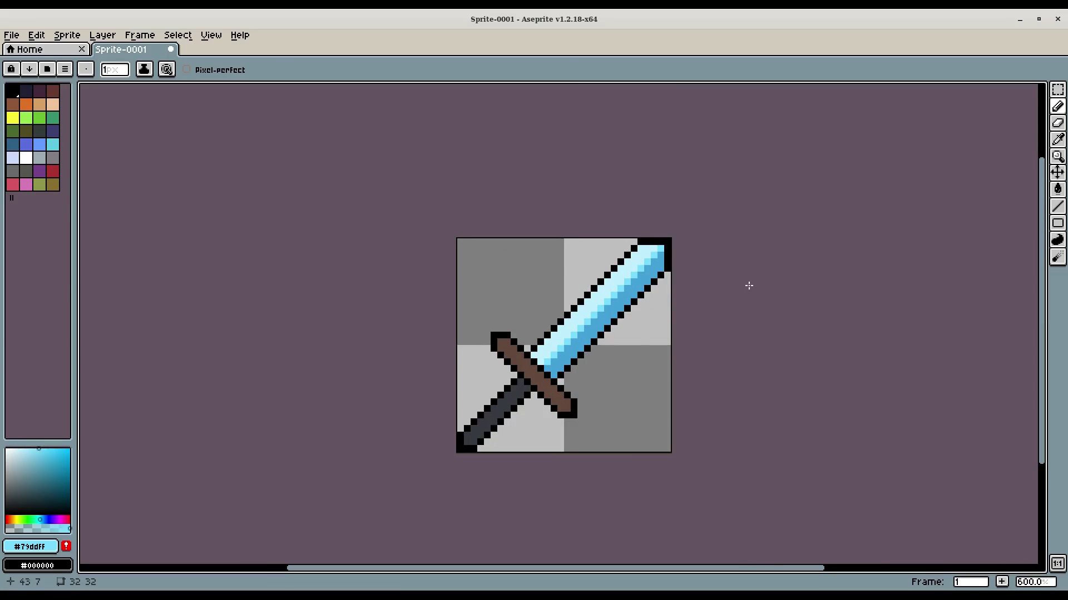
scroll(748, 286, up, 3)
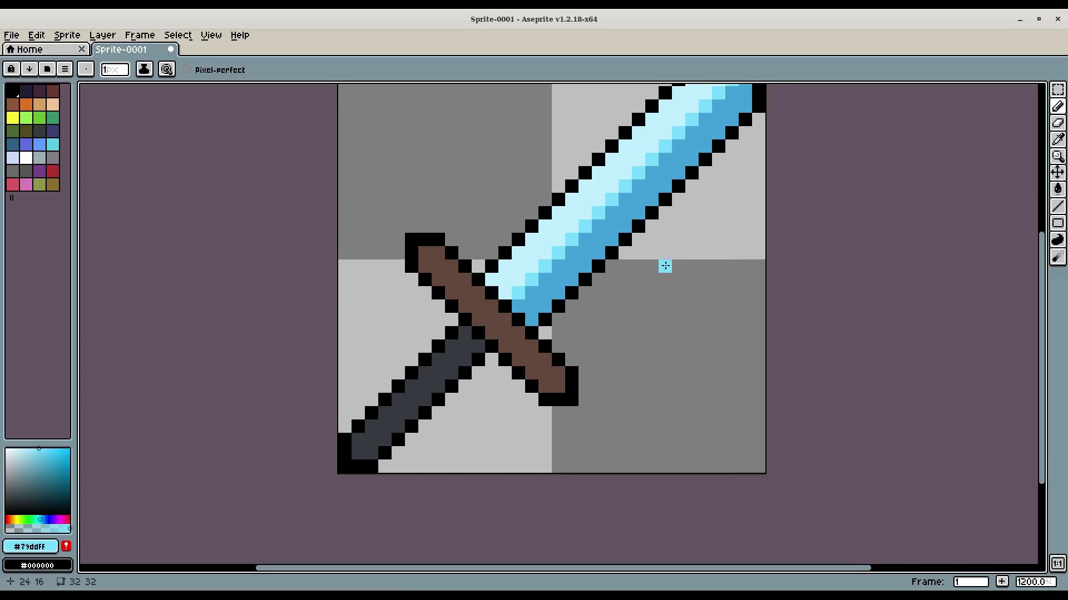
key(i)
click(532, 360)
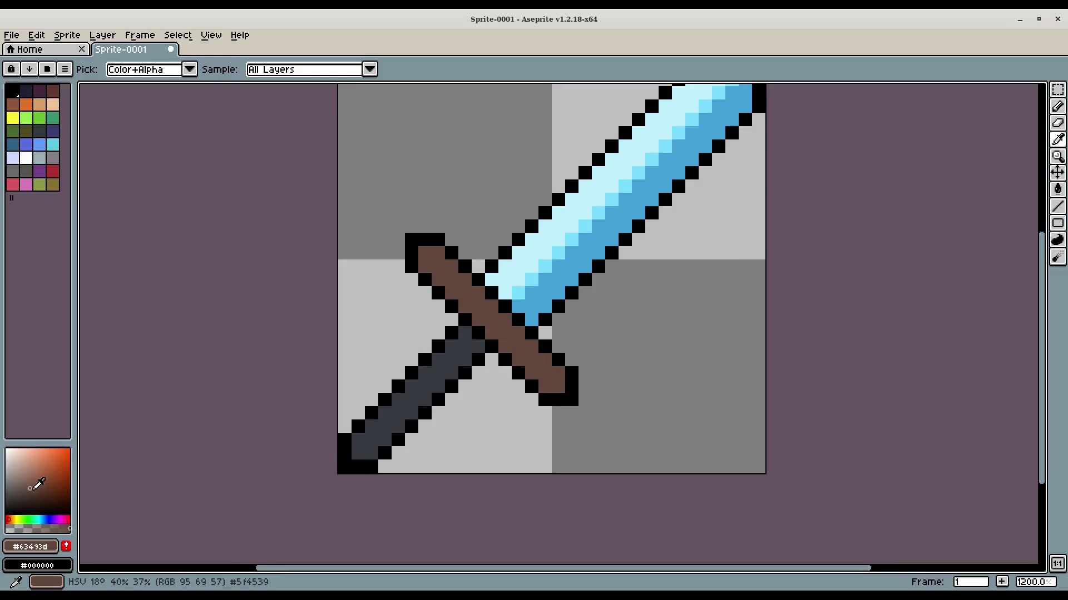
key(b)
click(406, 283)
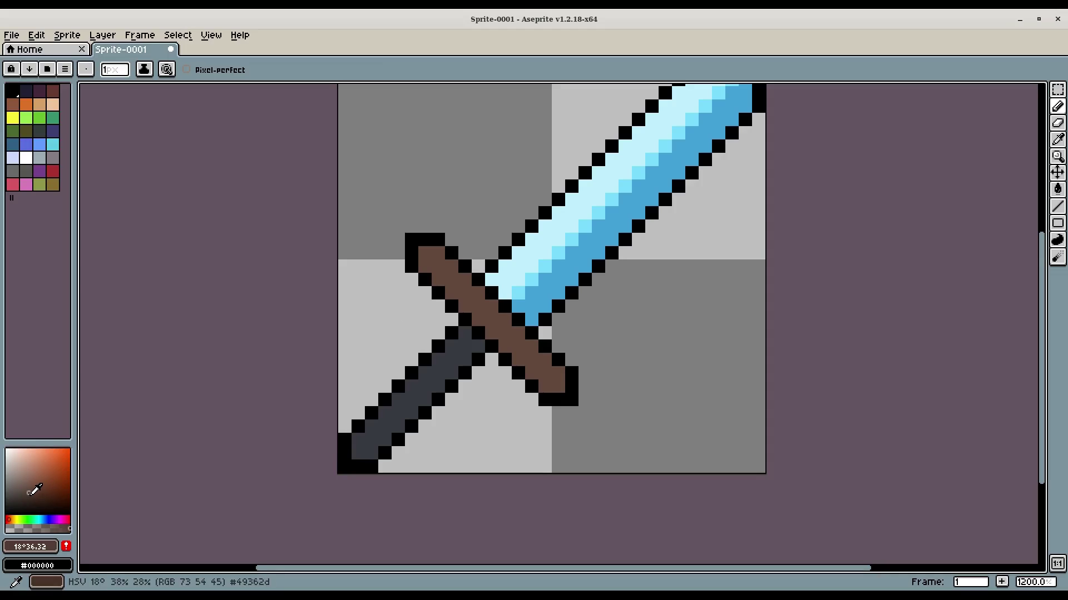
click(30, 495)
Try a dark-brown diagonal line and end pixels on the crossguard, and undo them.
drag(426, 255, 558, 391)
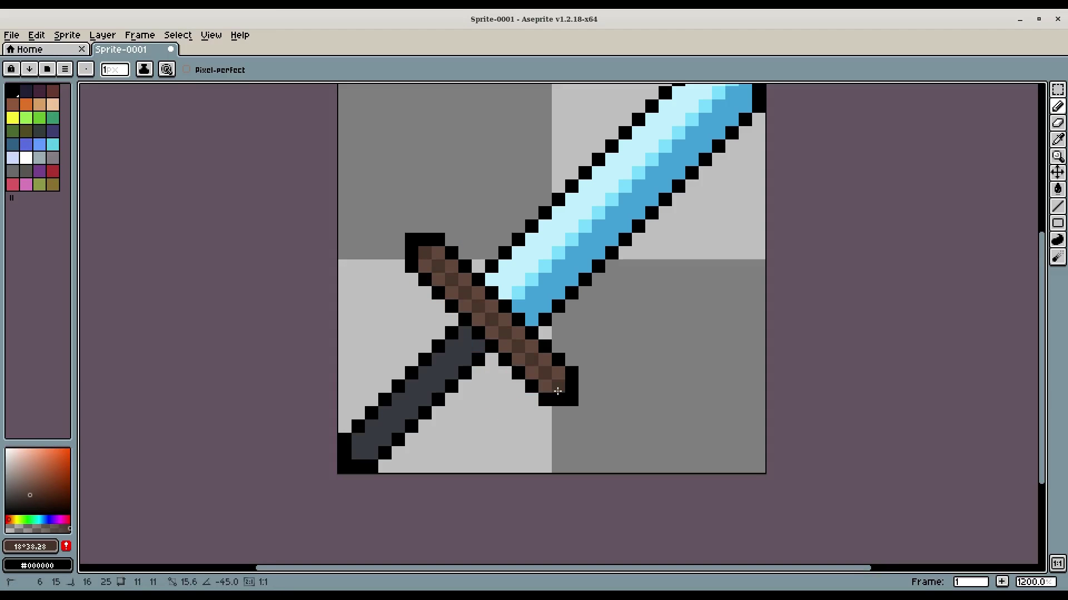
drag(545, 391, 544, 391)
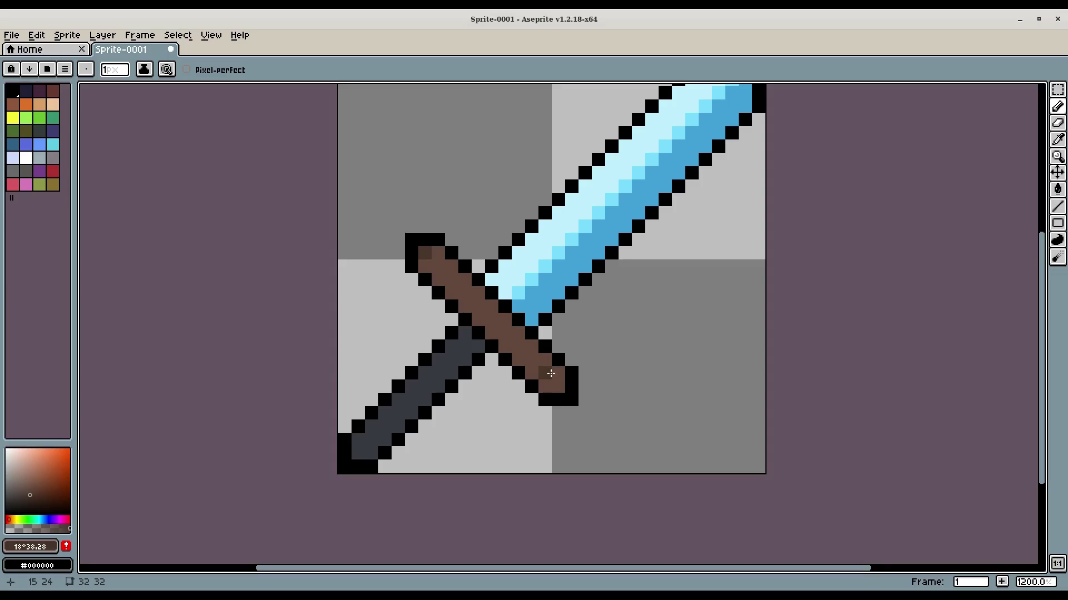
key(ctrl+z)
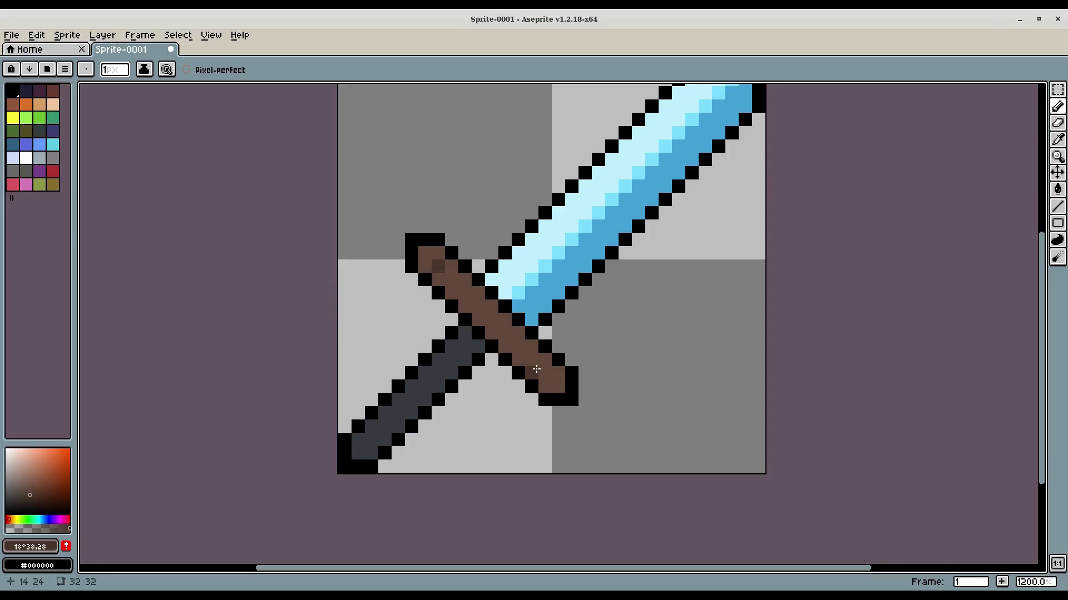
Draw a one-pixel dark-brown diagonal down the middle of the crossguard from end to end.
shift+click(440, 272)
scroll(564, 409, down, 1)
ctrl+scroll(563, 409, down, 6)
scroll(564, 409, down, 1)
key(ctrl+z)
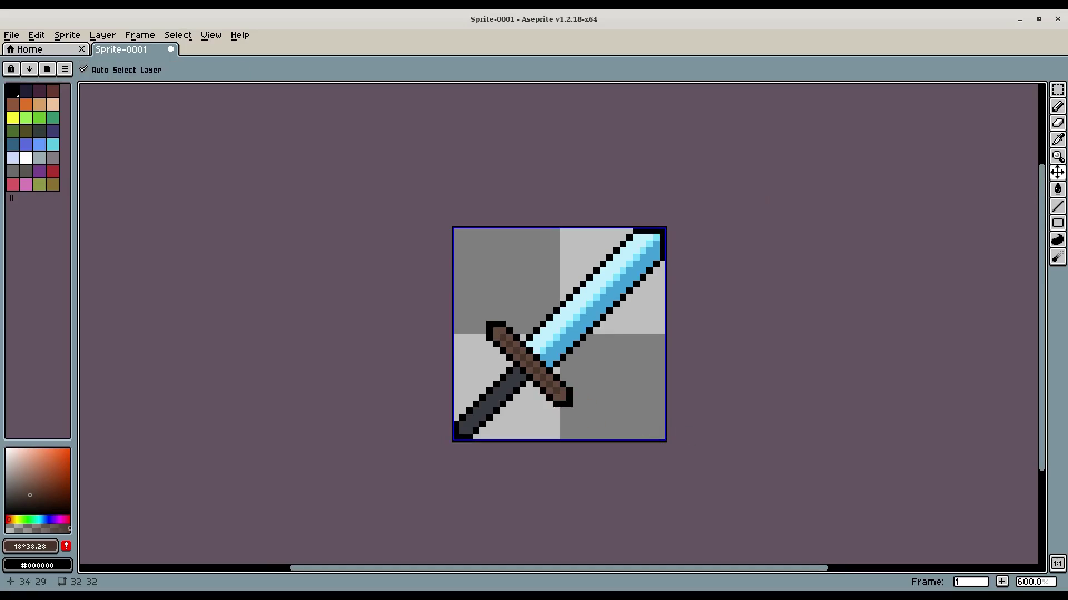
Sample the brown #63493d, lighten it to HSV 18°, 38%, 50%, and highlight the crossguard's upper-right edge.
ctrl+scroll(684, 427, up, 6)
scroll(649, 419, up, 2)
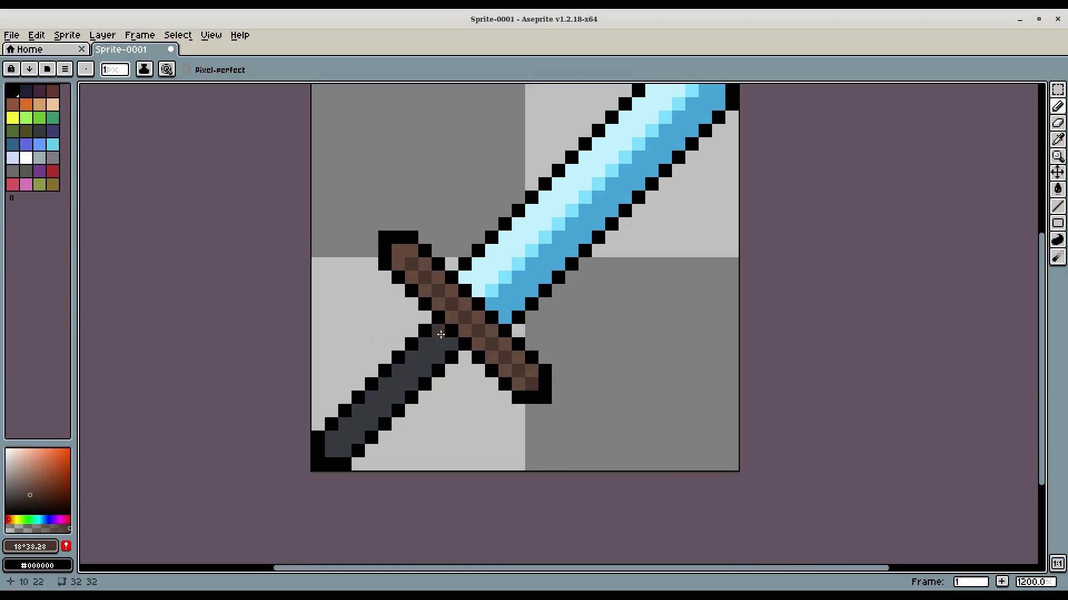
key(i)
click(406, 248)
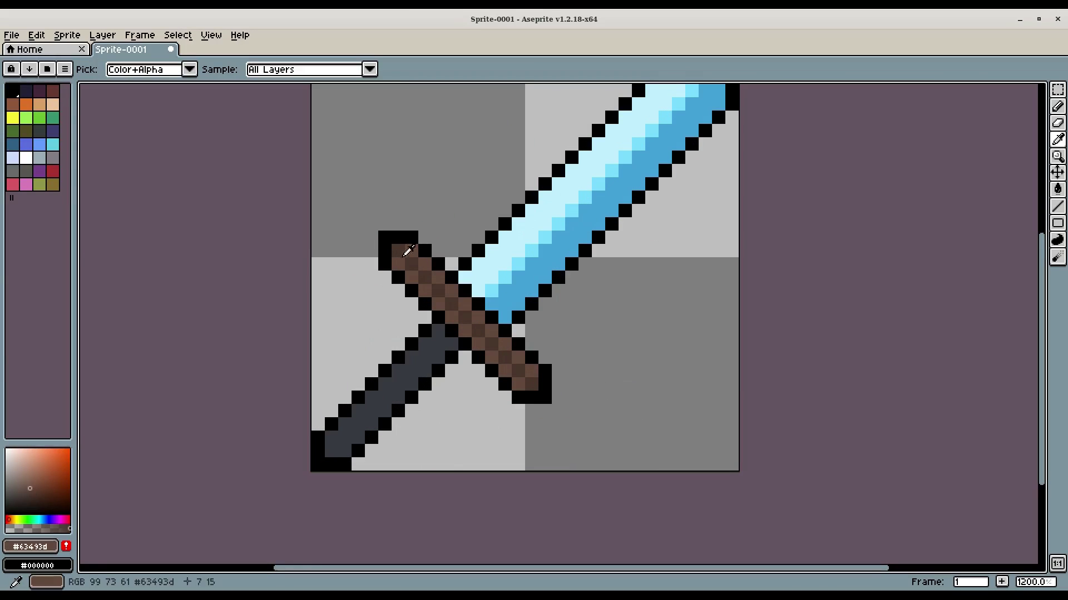
click(32, 481)
key(b)
click(415, 243)
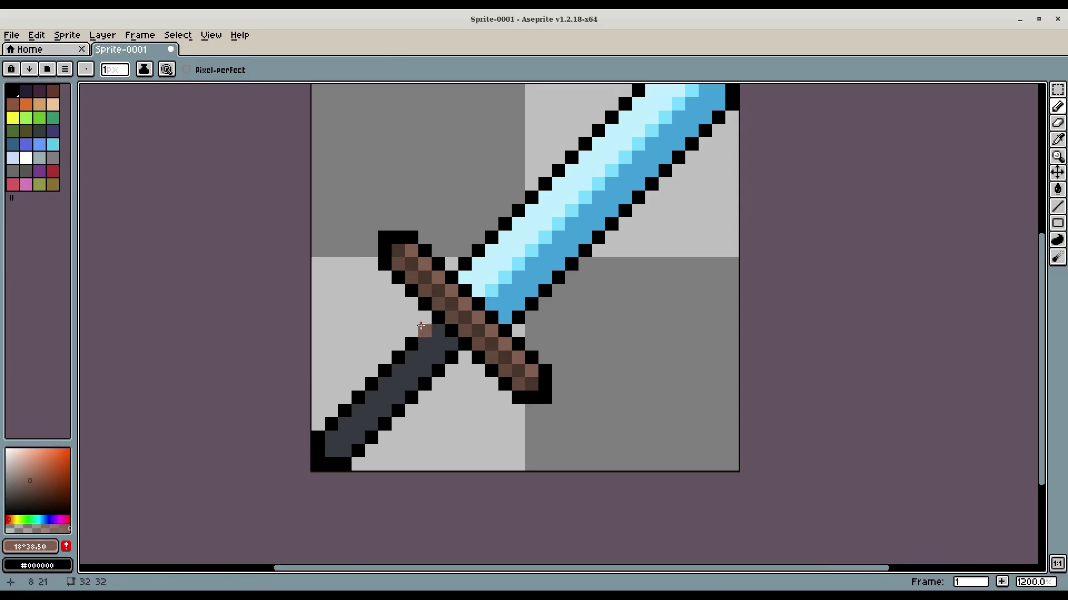
Add a light-brown pixel at each crossguard end and recolour the dark corner pixels with the sampled brown #63493d.
scroll(424, 330, down, 5)
scroll(401, 437, down, 1)
scroll(373, 364, up, 4)
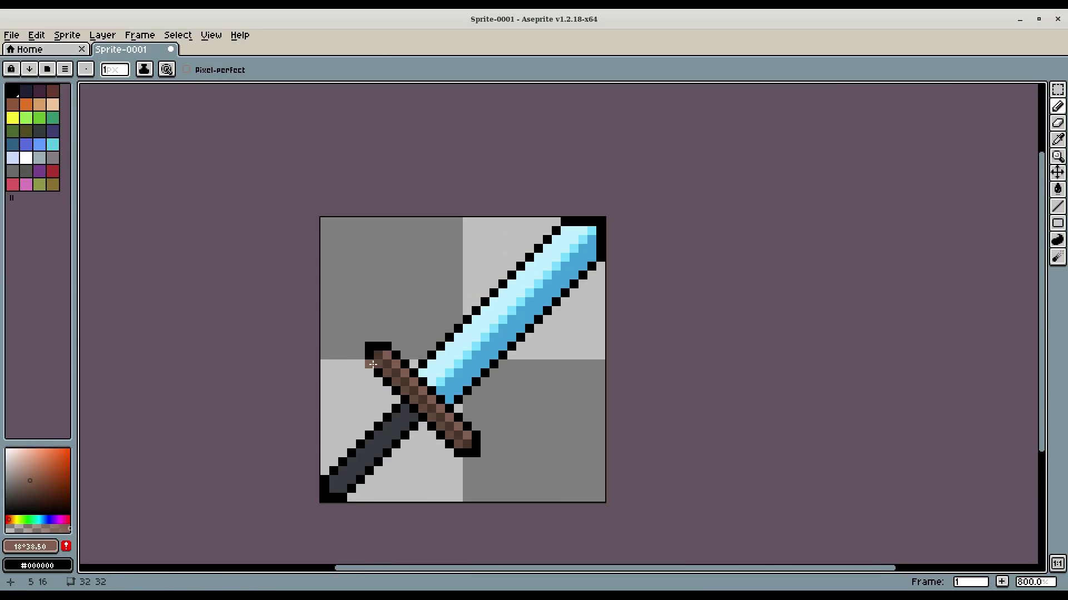
scroll(464, 442, up, 3)
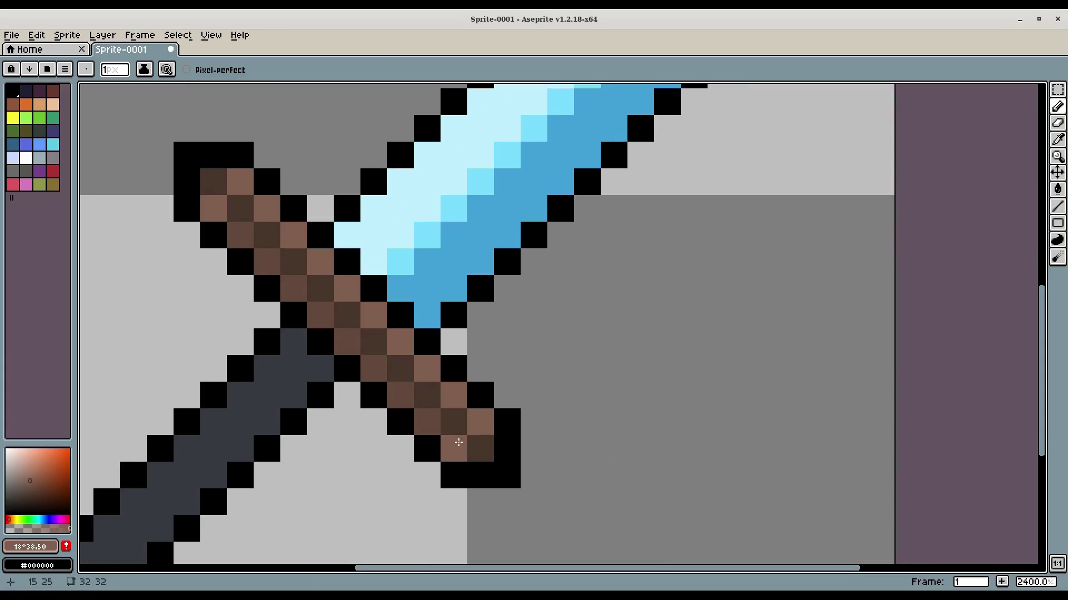
alt+click(424, 417)
scroll(477, 447, down, 2)
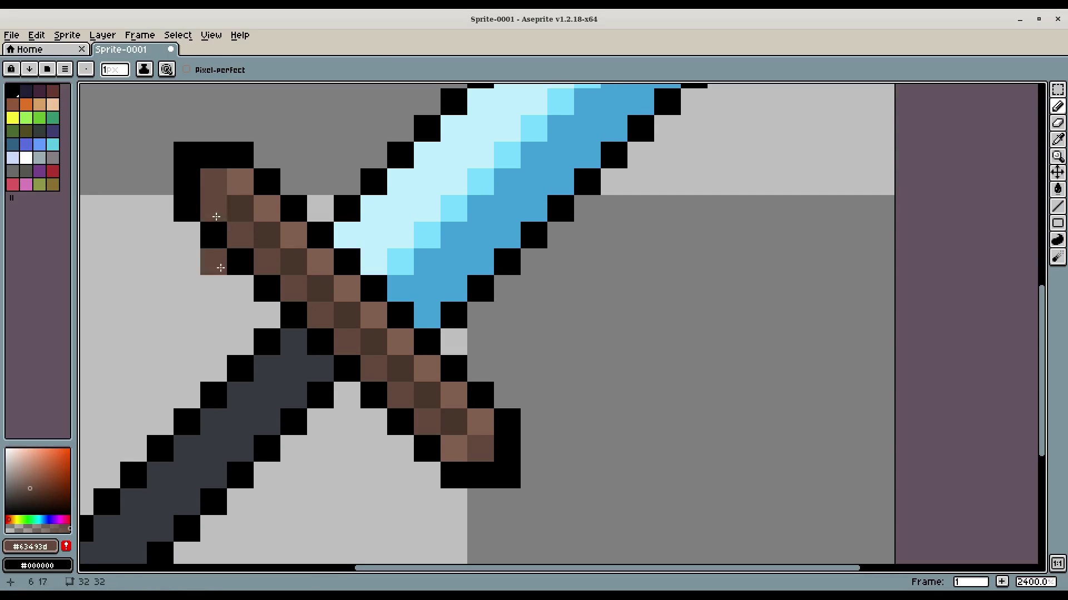
scroll(382, 411, down, 8)
scroll(517, 332, down, 1)
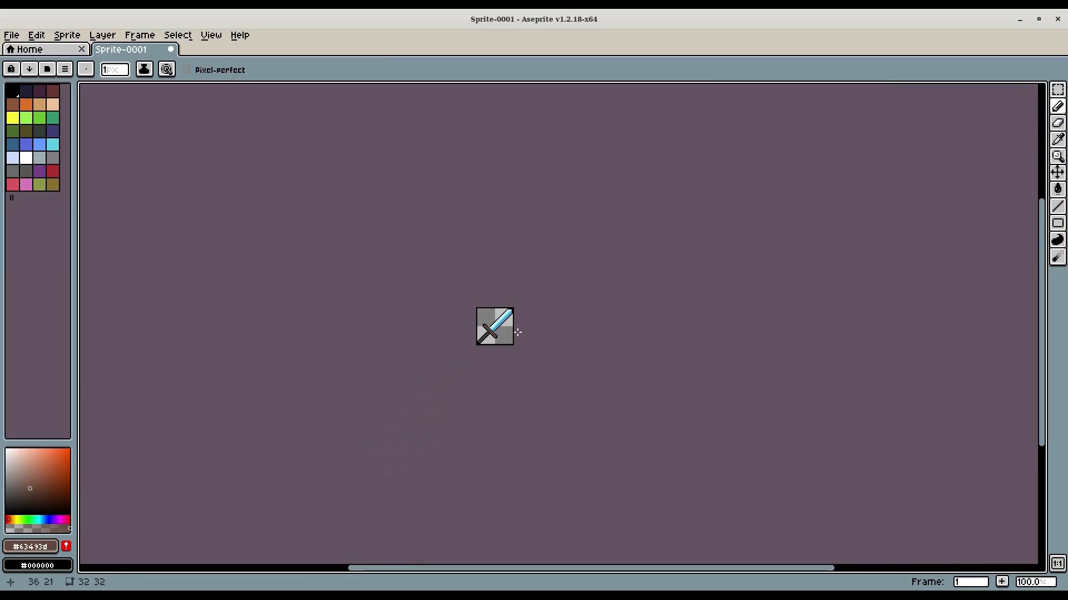
scroll(519, 336, up, 9)
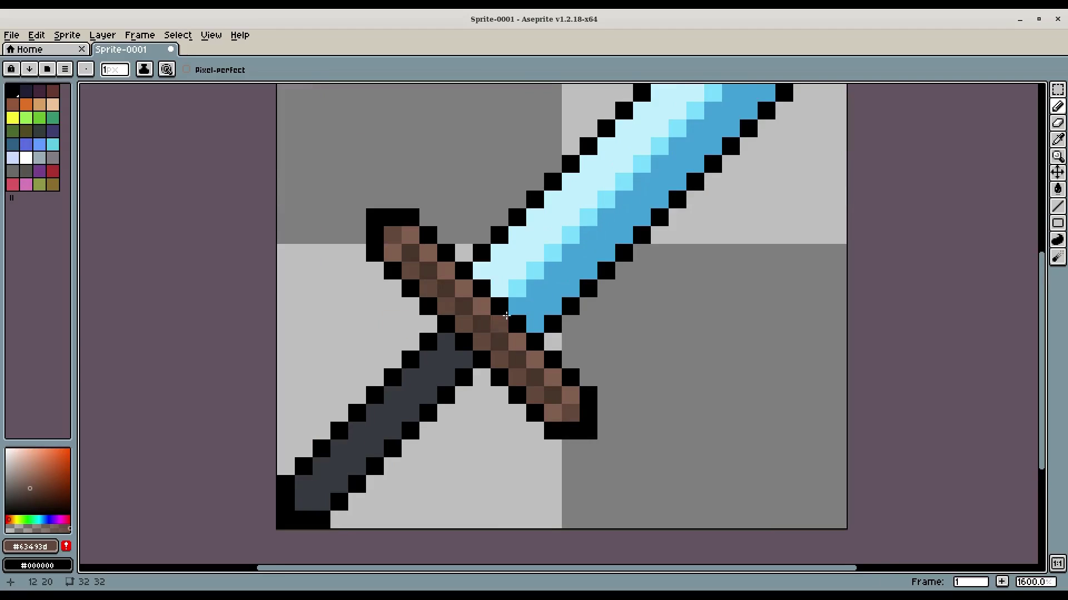
Sample the handle's grey #383a41, darken it to HSV 226°, 17%, 18%, and paint three short vertical bands across the handle.
scroll(616, 268, down, 1)
key(i)
click(498, 318)
scroll(497, 318, up, 1)
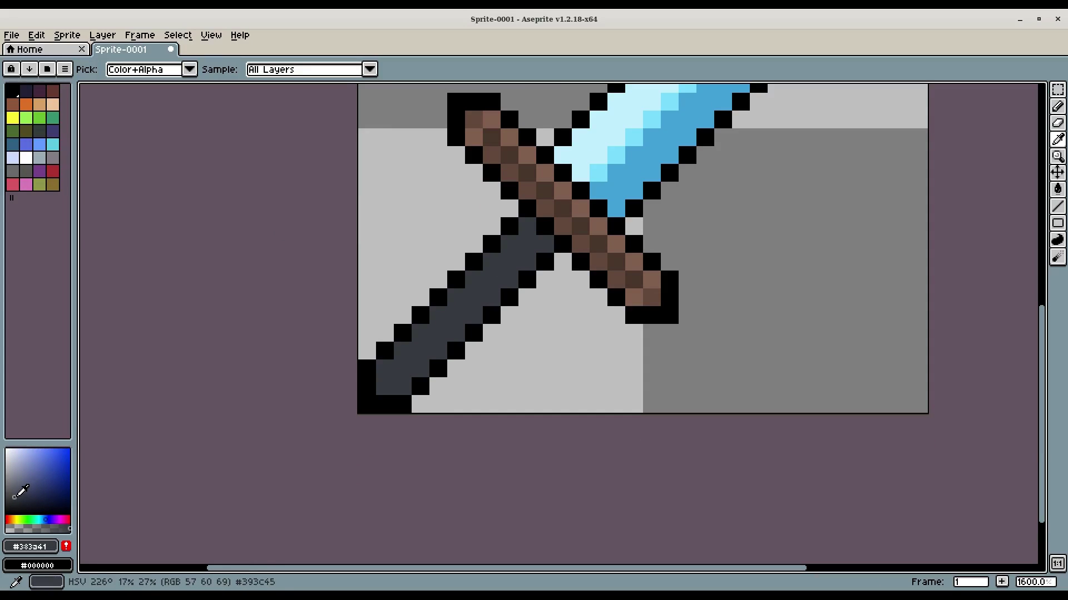
click(18, 502)
key(b)
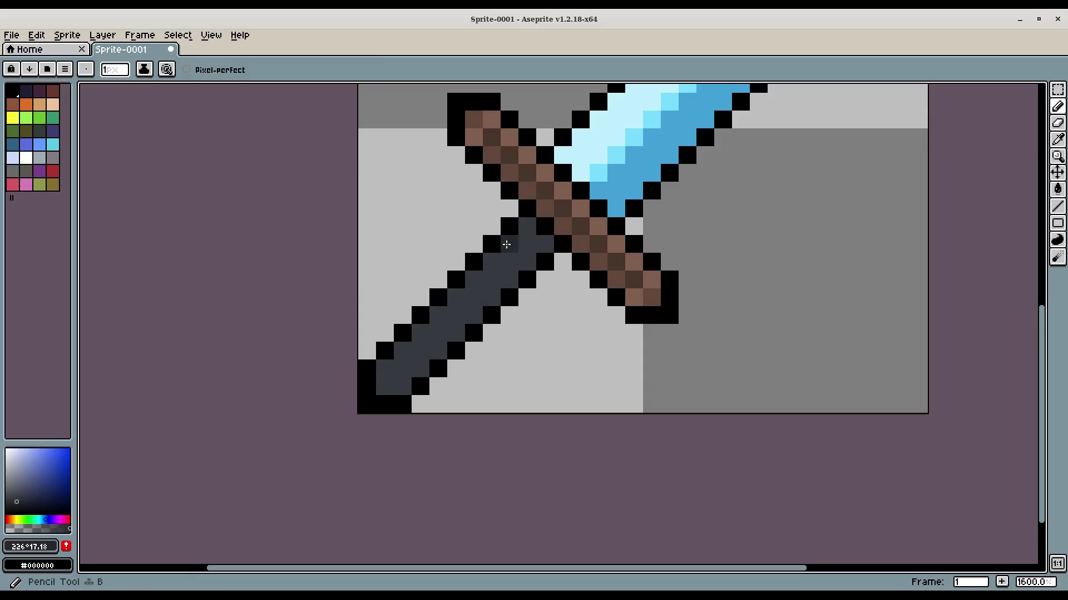
click(508, 244)
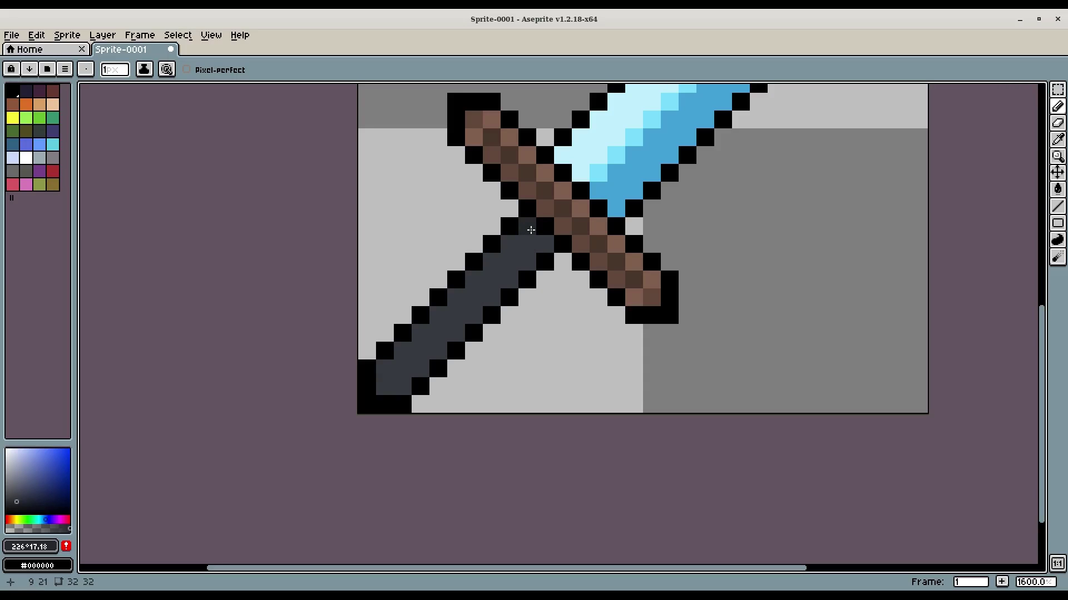
drag(472, 280, 473, 317)
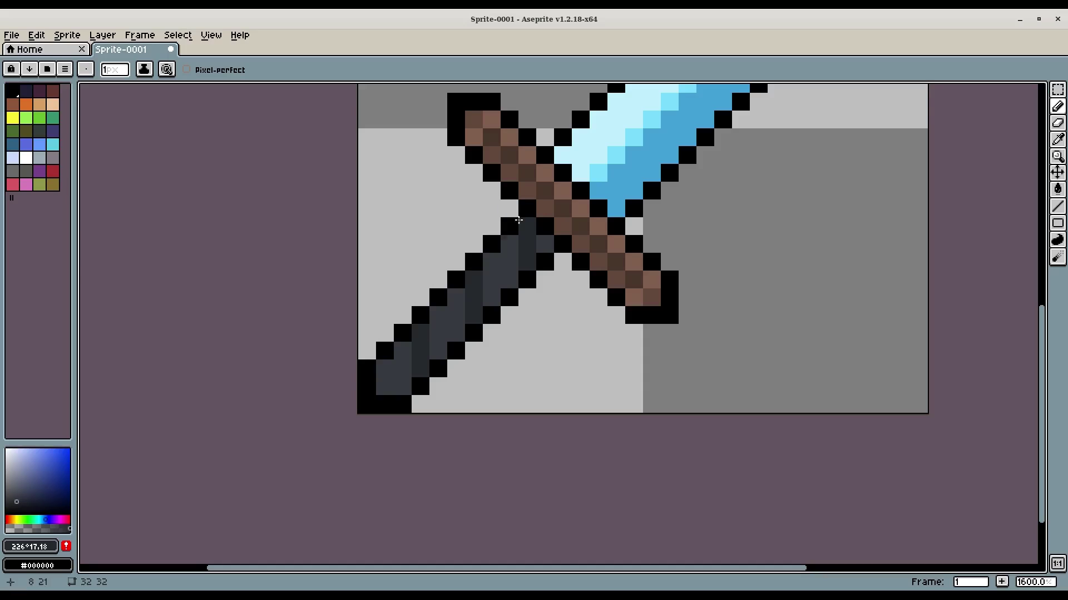
Sample the handle's grey #383a41, lighten it to HSV 226°, 14%, 37%, and paint highlights between the dark bands.
scroll(439, 364, down, 2)
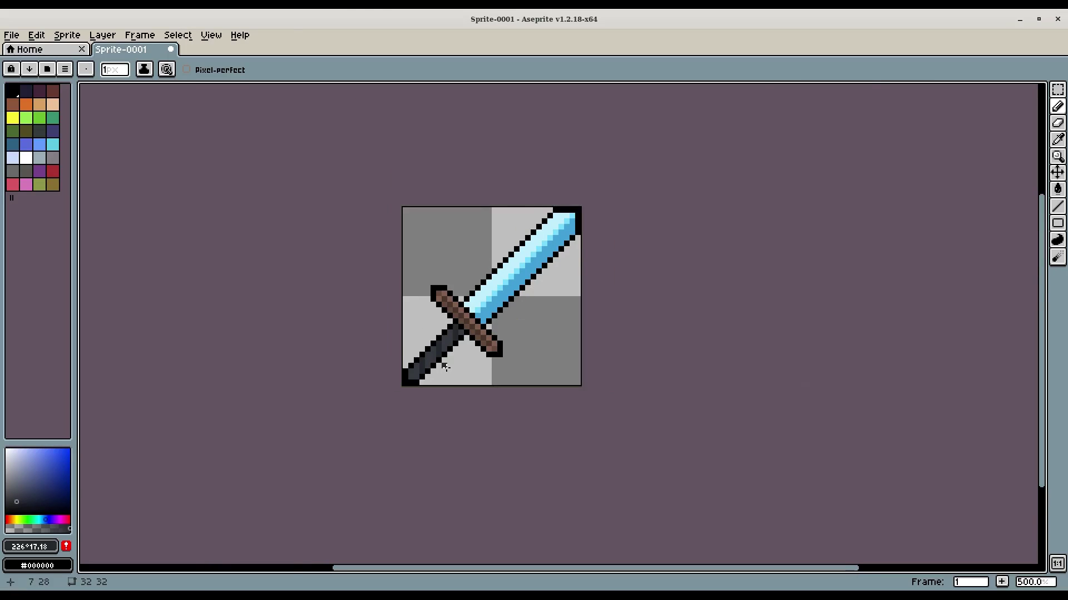
scroll(441, 362, up, 2)
key(i)
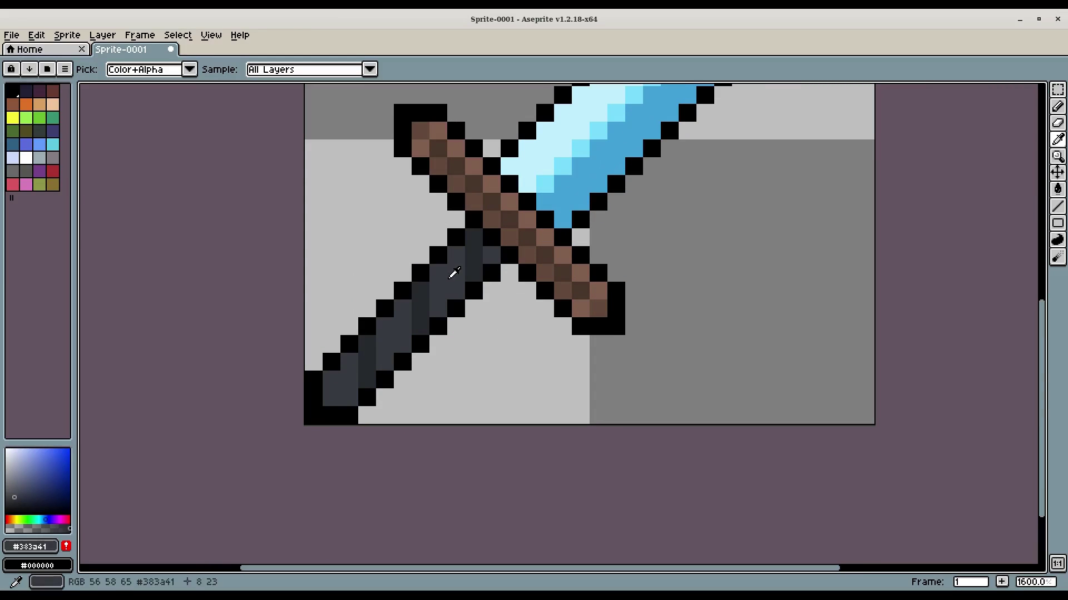
click(16, 489)
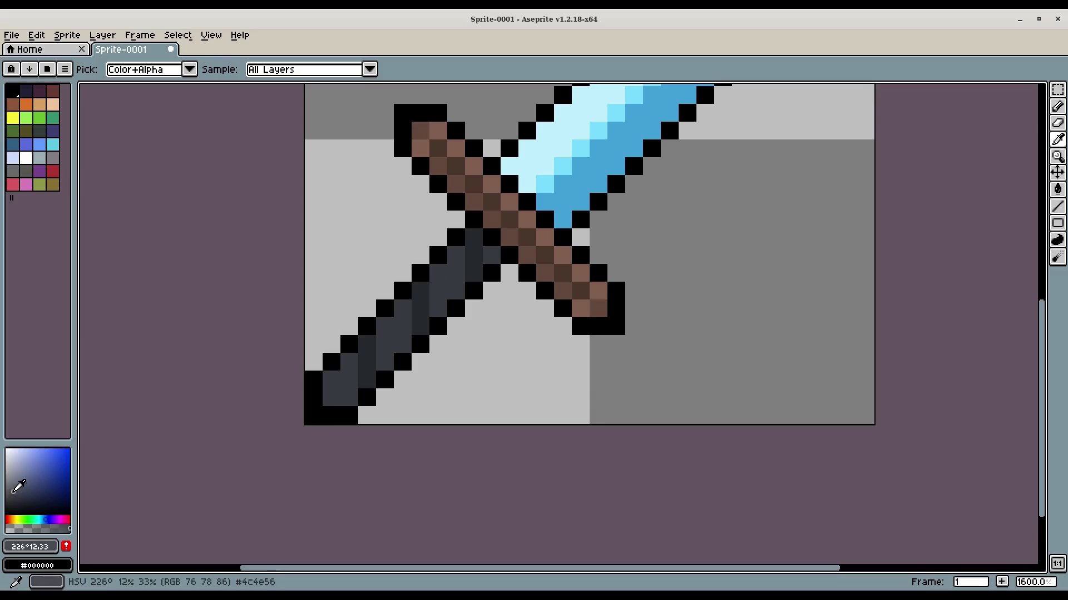
key(b)
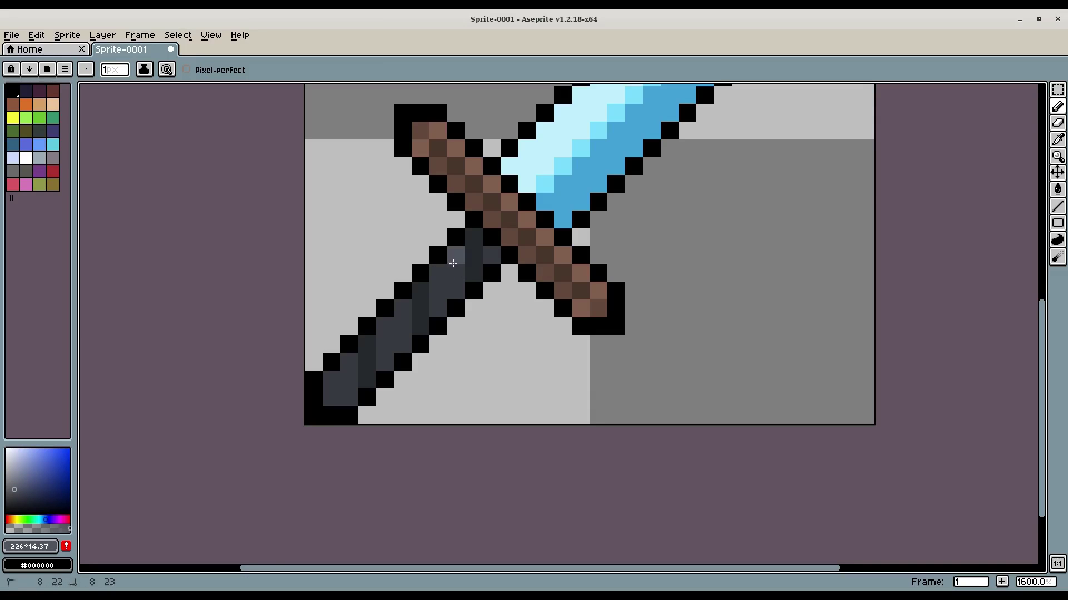
drag(404, 315, 385, 326)
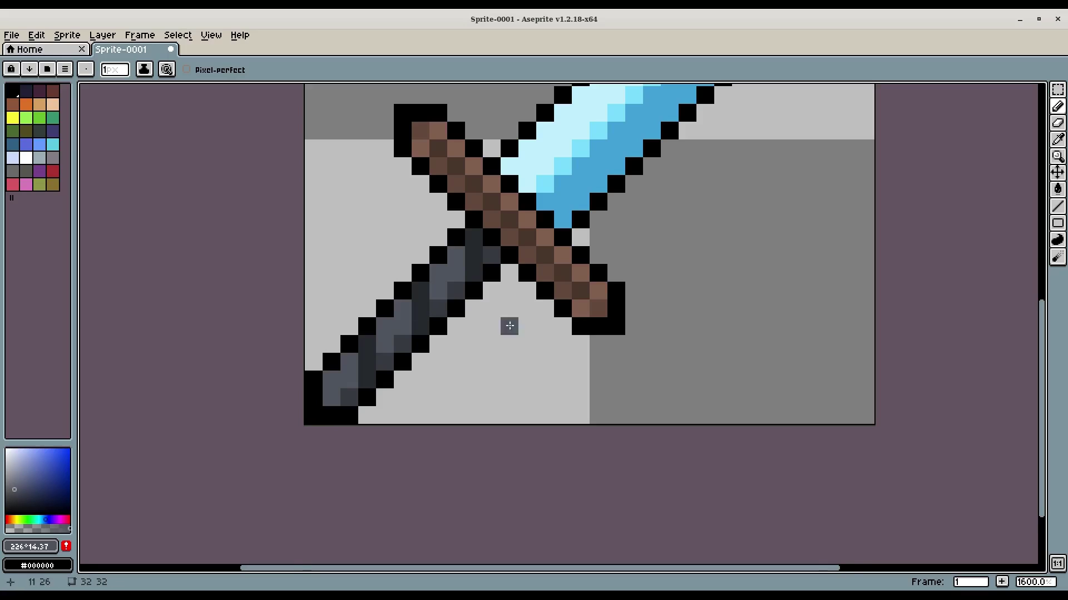
Undo the light-grey highlight strokes on the handle.
scroll(508, 324, down, 5)
scroll(497, 323, up, 5)
key(ctrl+z)
key(ctrl+z)
key(ctrl+z)
key(ctrl+z)
key(ctrl+z)
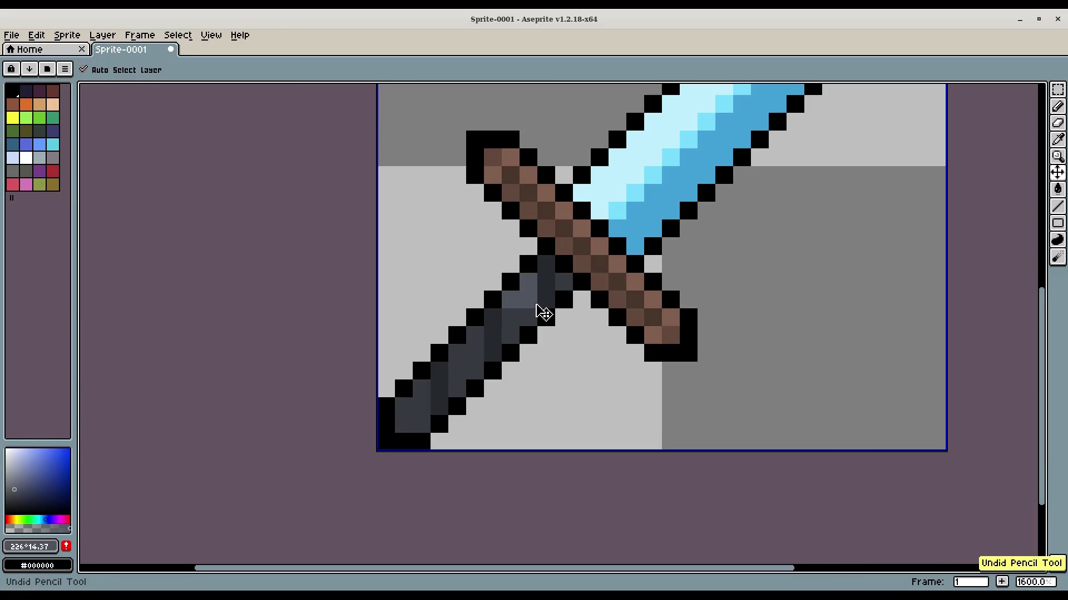
Try light-grey highlight pixels along the middle of the handle between the dark bands, and undo them.
click(507, 316)
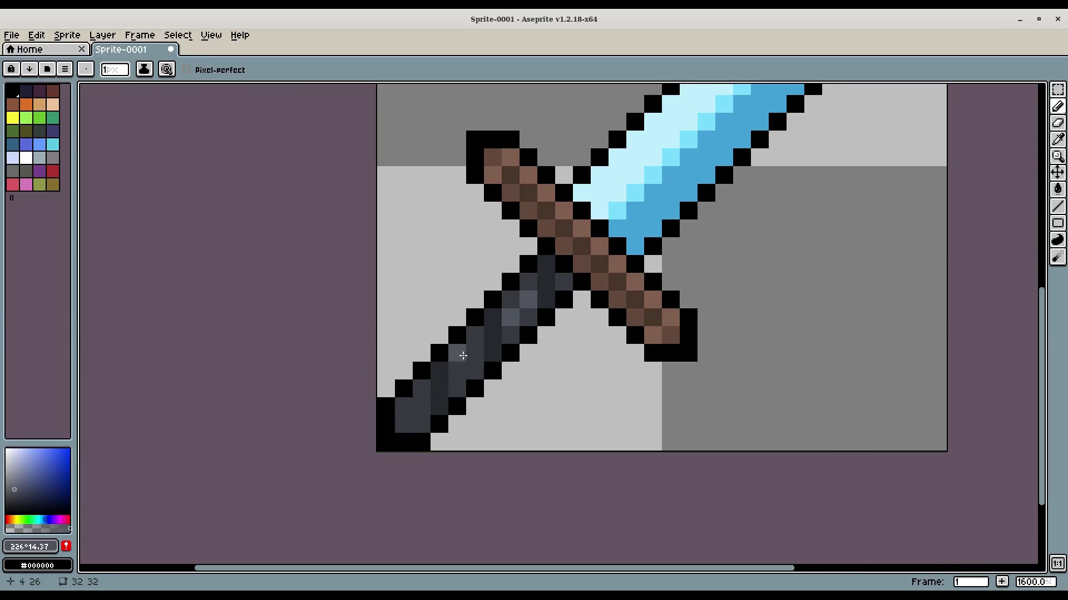
click(407, 422)
scroll(604, 379, down, 5)
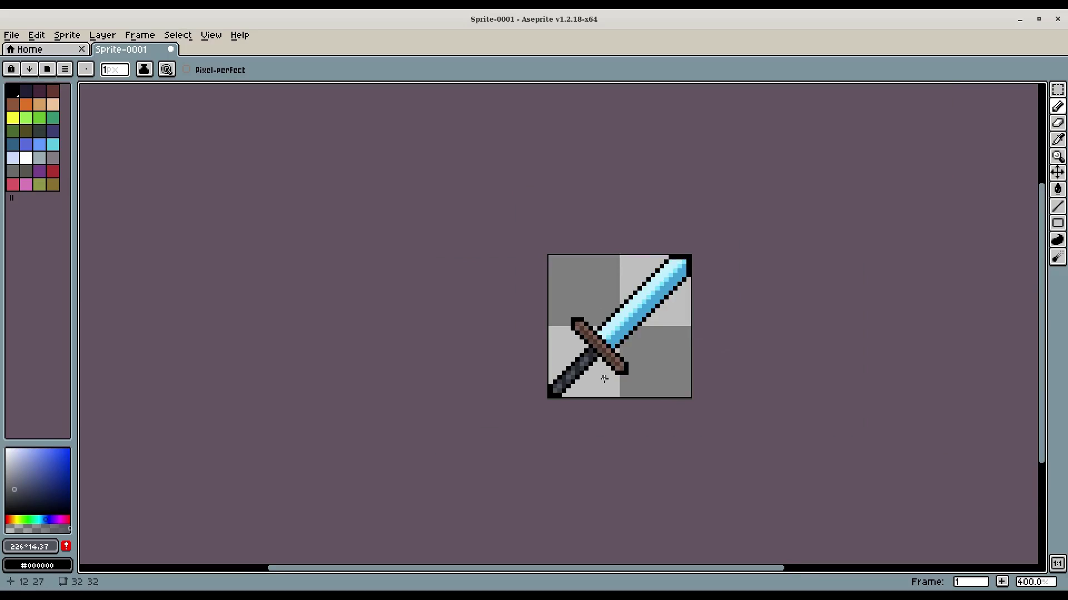
scroll(610, 377, up, 5)
key(ctrl+z)
key(ctrl+z)
key(ctrl+z)
key(ctrl+z)
key(ctrl+z)
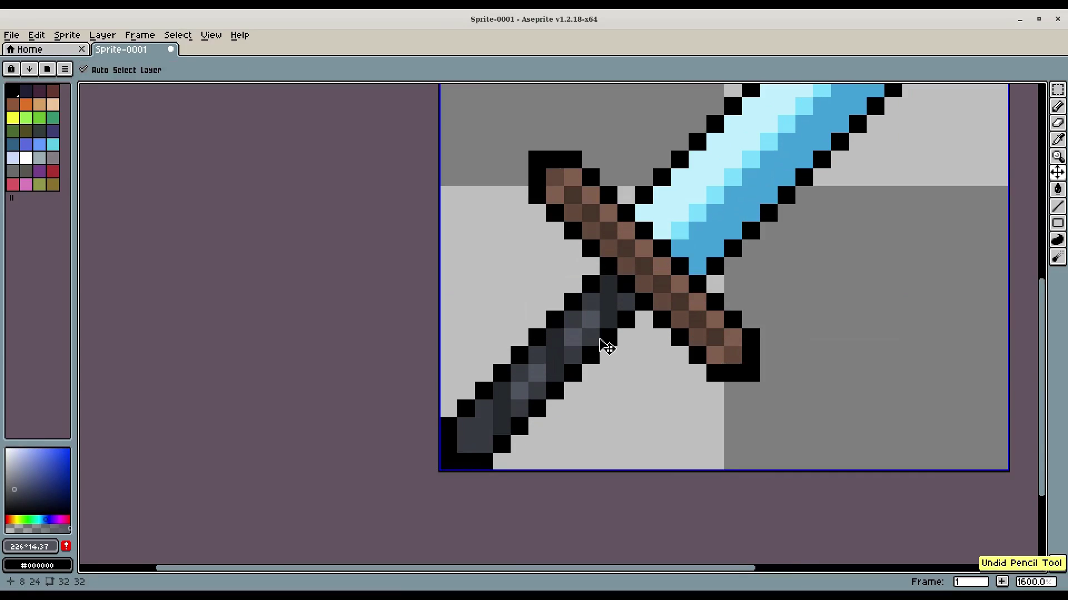
key(ctrl+z)
Repaint the light-grey highlights along the handle's upper-left edge between the dark bands.
key(b)
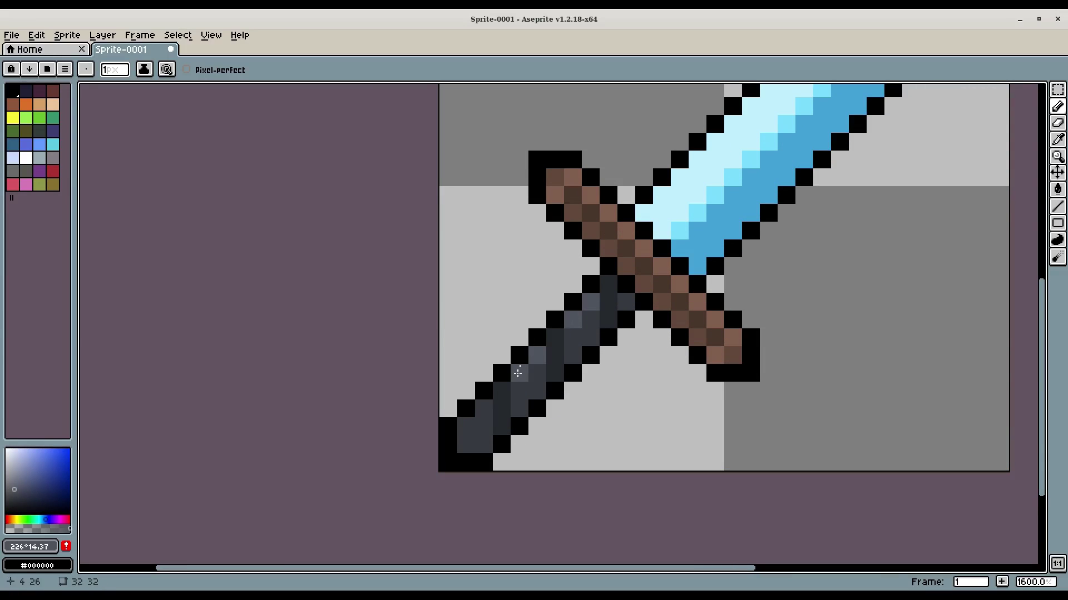
key(ctrl+y)
key(ctrl+y)
scroll(529, 375, down, 6)
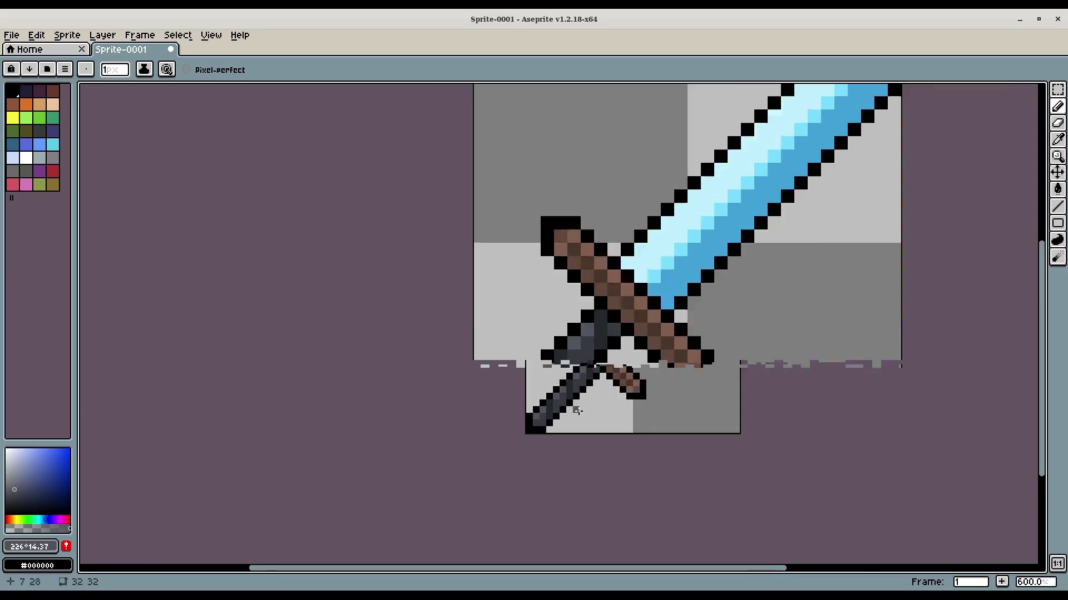
scroll(543, 381, up, 5)
scroll(542, 381, up, 1)
Widen the handle's light-grey highlights inward, keeping the mid-grey only along the lower-right edge.
key(ctrl+y)
key(ctrl+y)
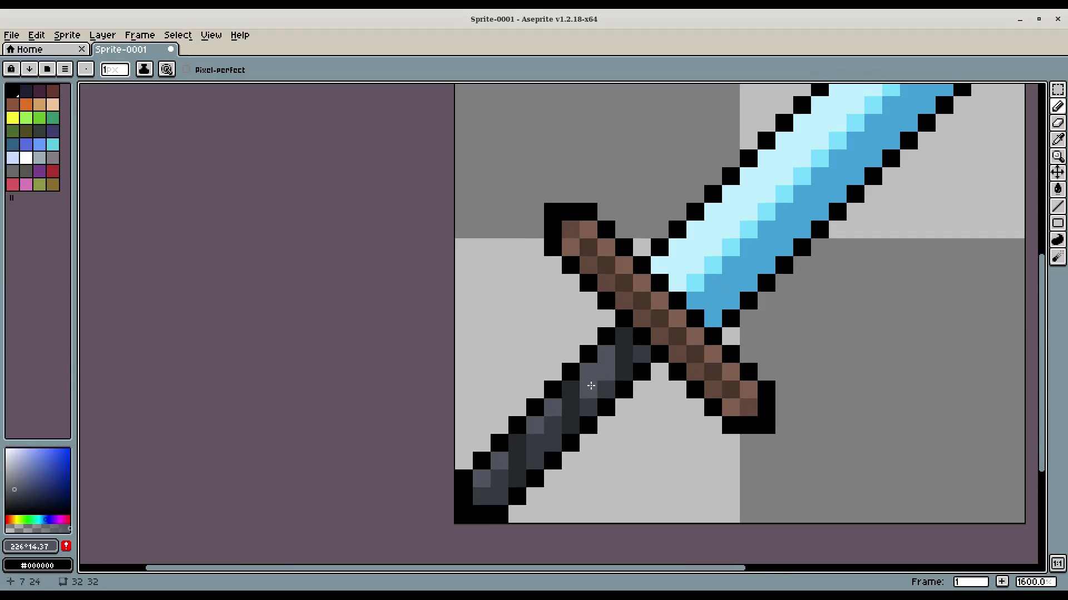
key(ctrl+z)
key(ctrl+z)
key(ctrl+y)
key(ctrl+y)
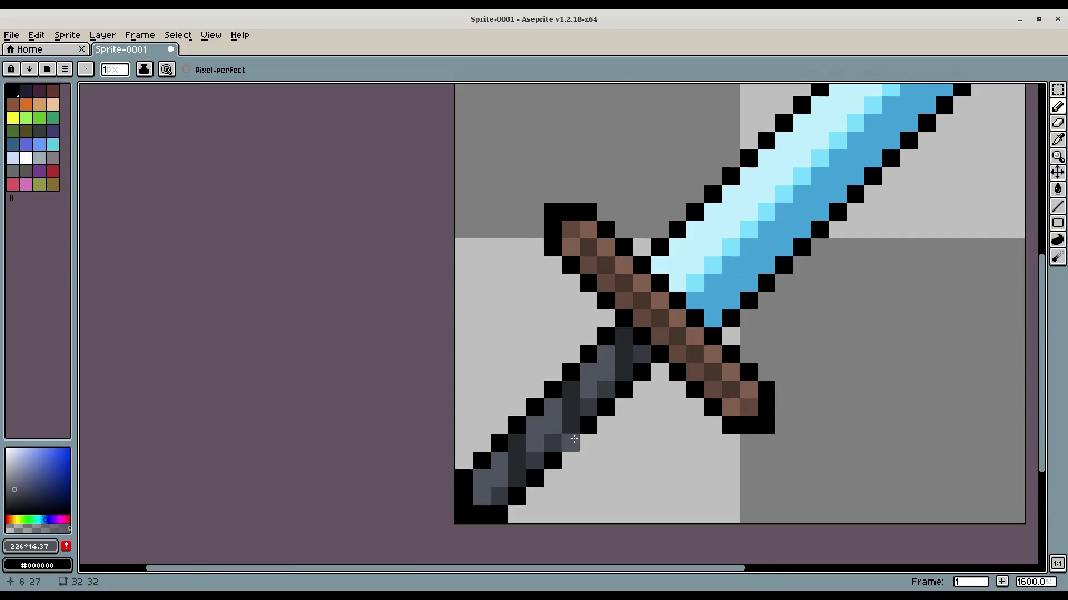
scroll(639, 356, up, 2)
key(ctrl+z)
scroll(646, 362, down, 8)
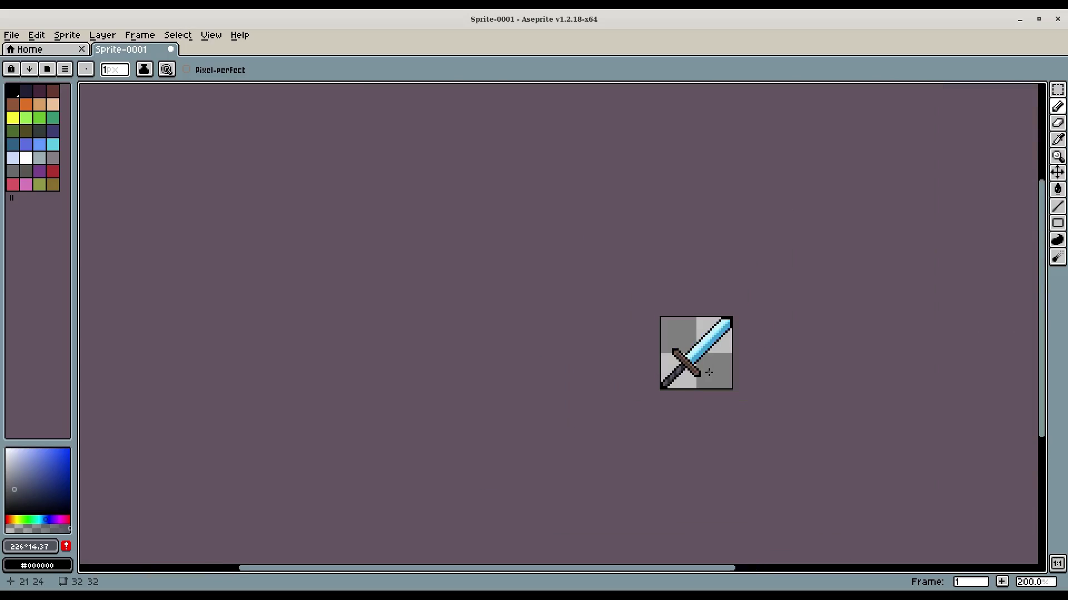
scroll(709, 372, up, 9)
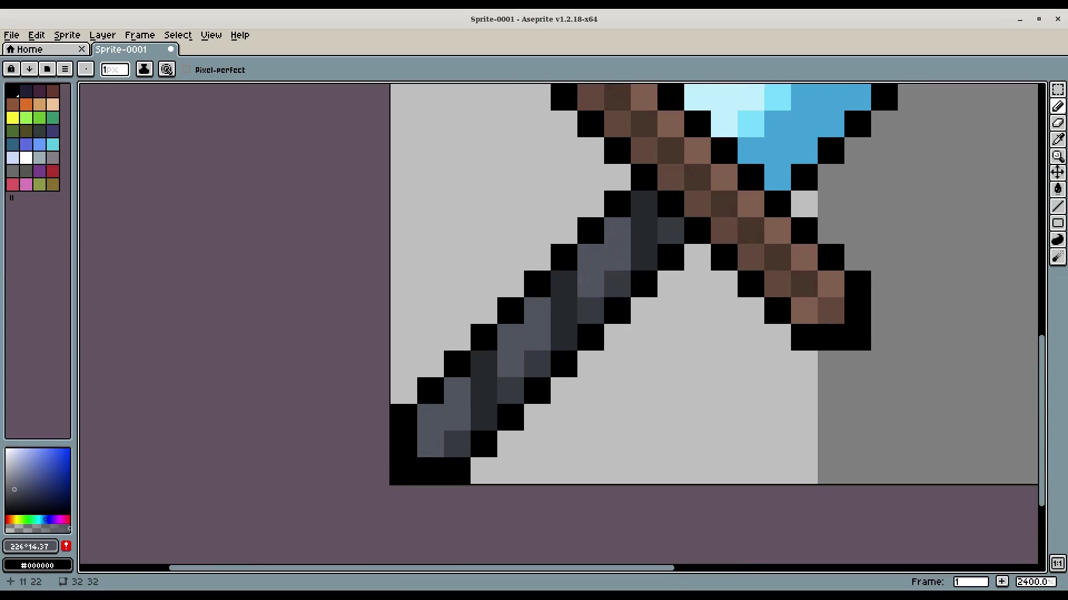
Repaint the handle's dark bands in a darker grey with hue 226, saturation 17 and value 15.
key(i)
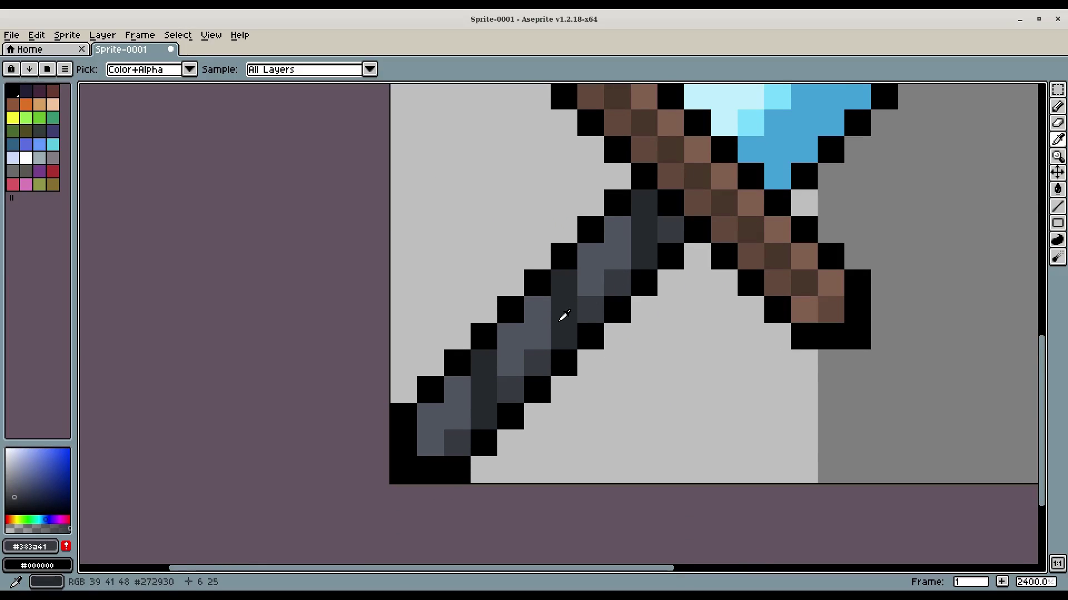
click(571, 316)
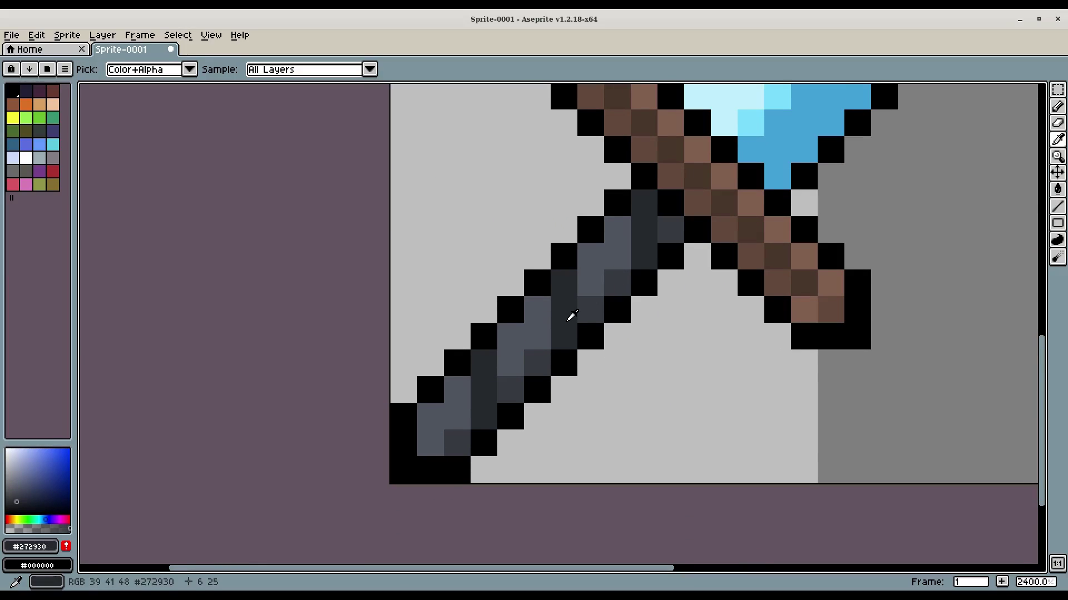
click(484, 389)
key(b)
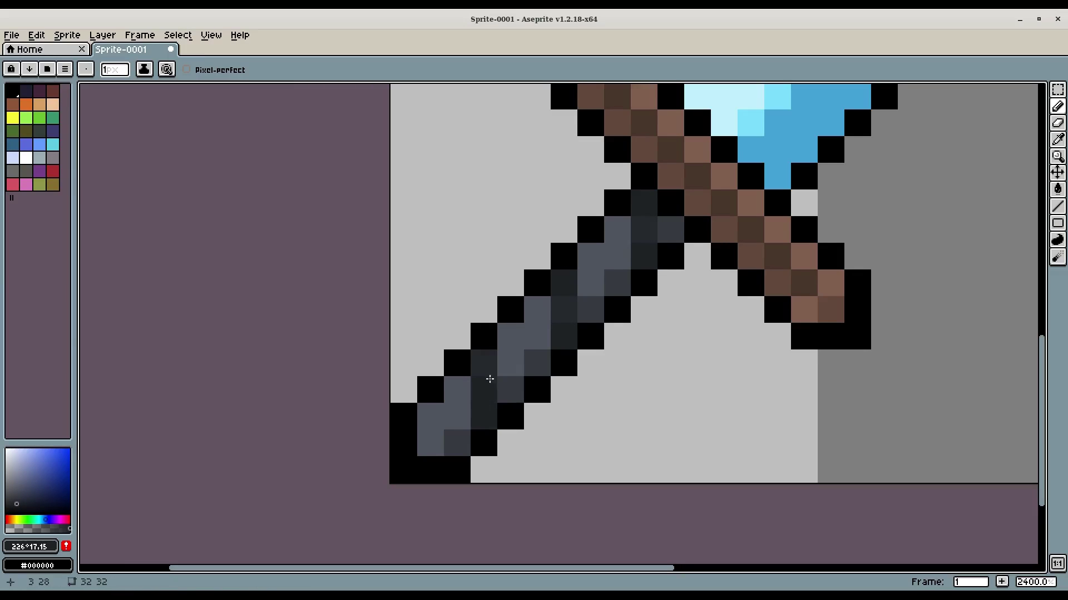
Try darker mid-grey pixels through the middle of the handle's light segments, and undo them.
key(i)
click(457, 403)
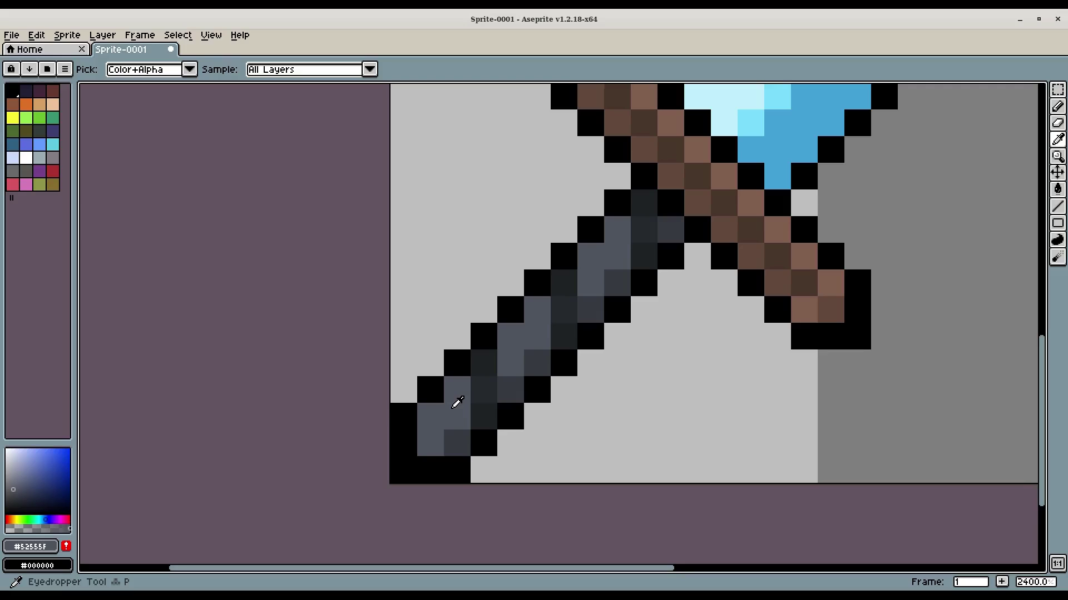
click(458, 435)
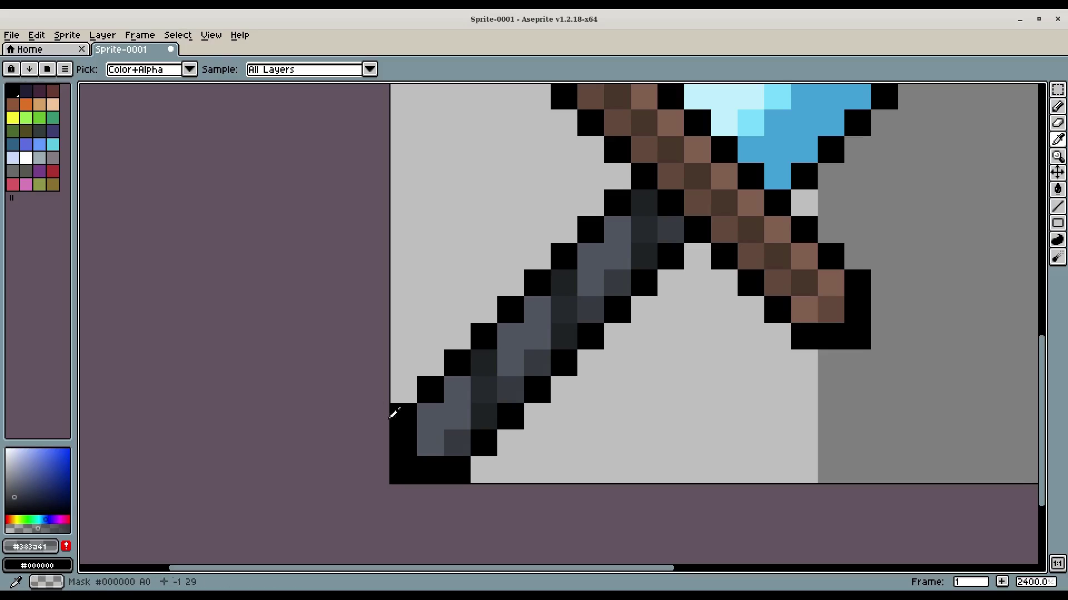
key(b)
click(457, 420)
click(510, 363)
click(537, 337)
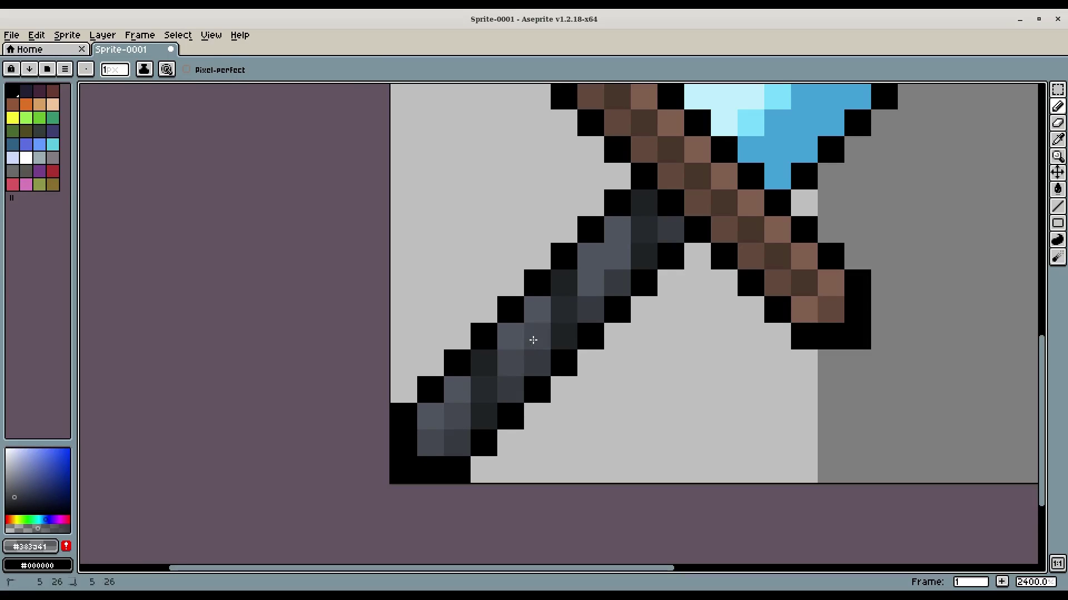
click(590, 281)
click(590, 257)
scroll(617, 243, down, 5)
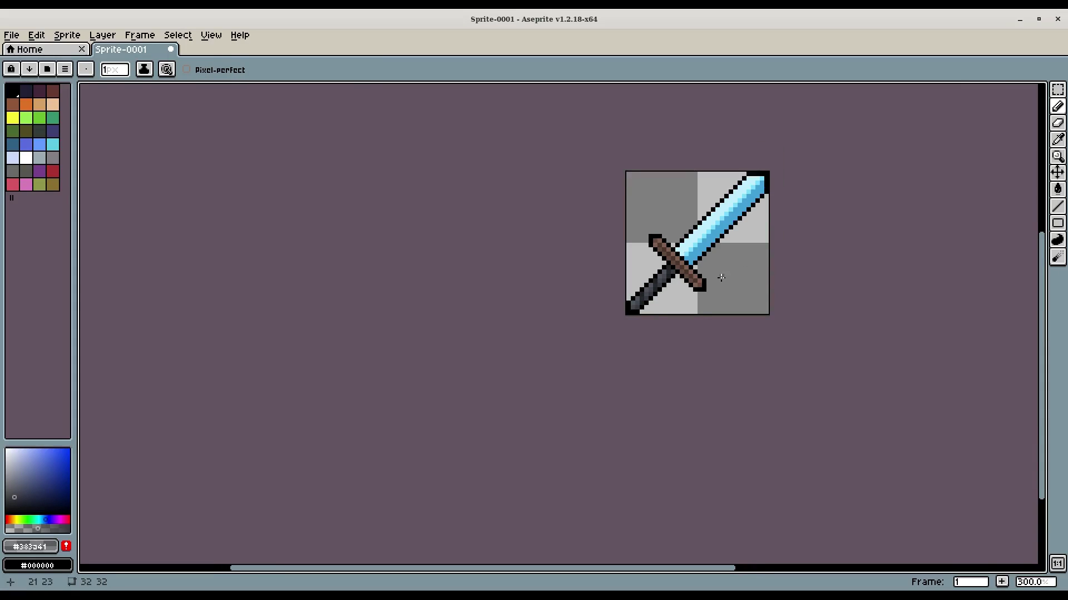
scroll(721, 278, up, 7)
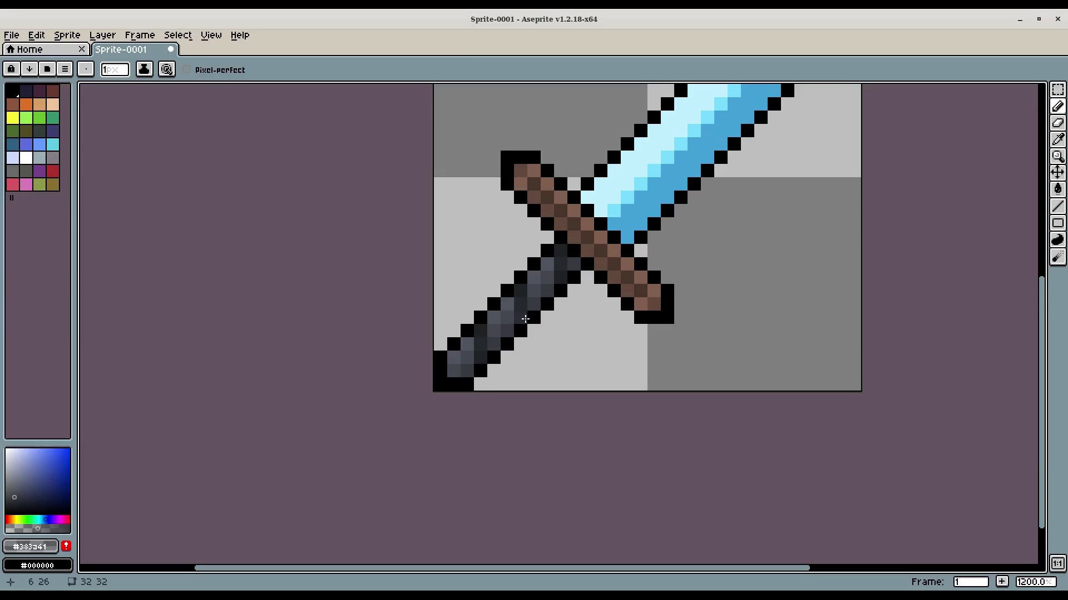
key(ctrl+z)
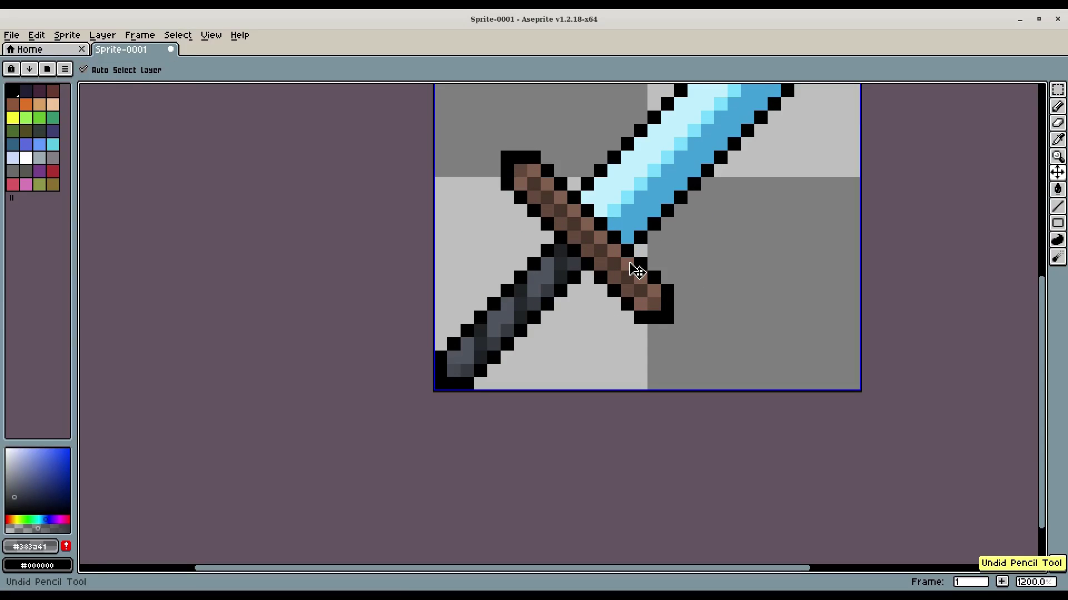
Paint lighter grey highlight pixels along the handle's upper-left edge, using hue 226, saturation 7 and value 50.
key(i)
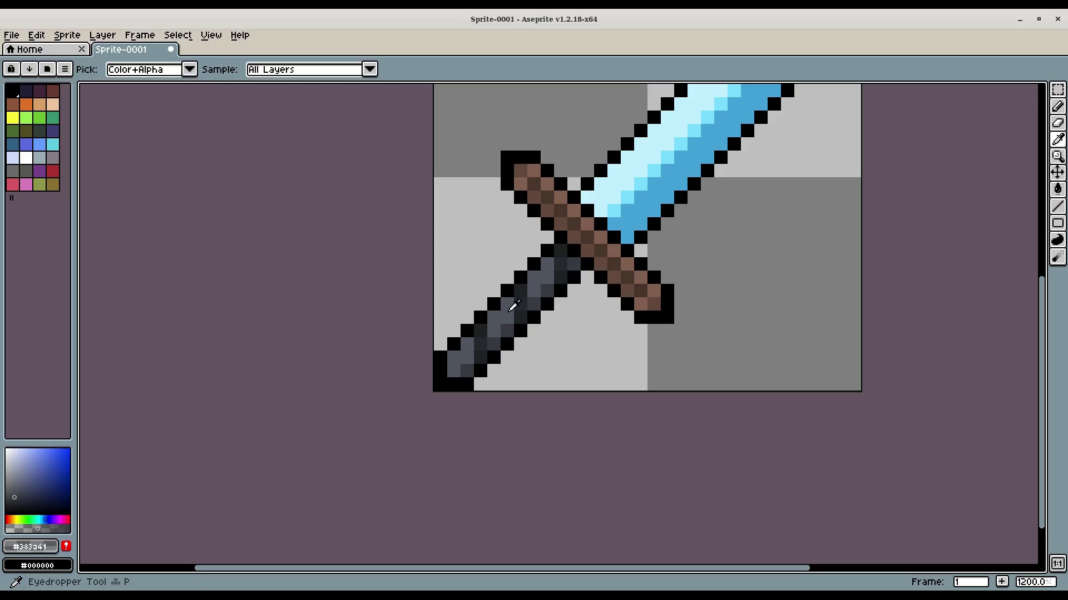
click(13, 482)
key(b)
click(444, 361)
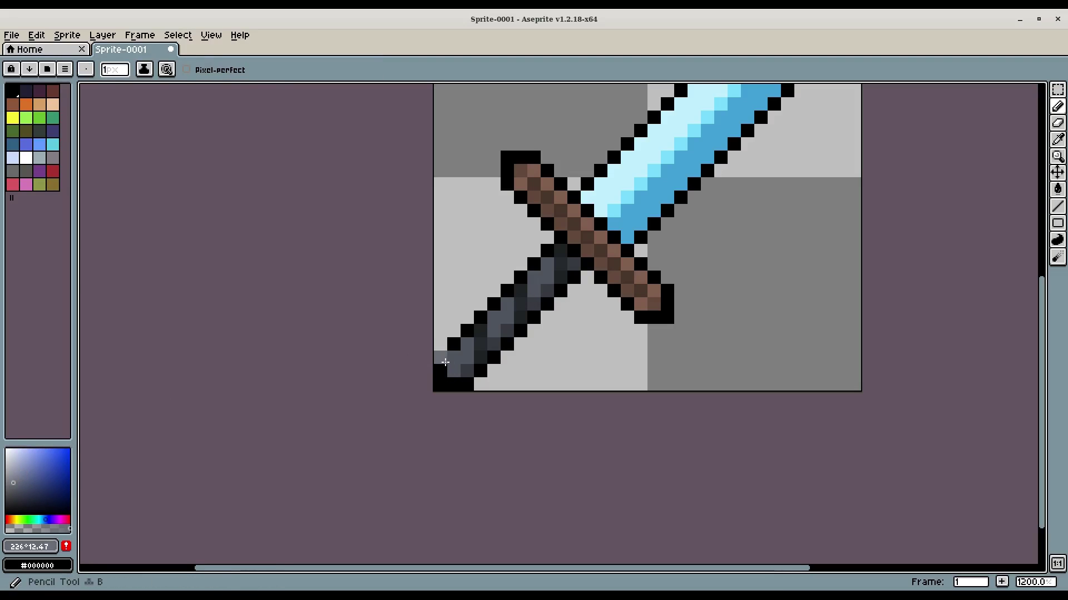
key(ctrl+z)
click(463, 346)
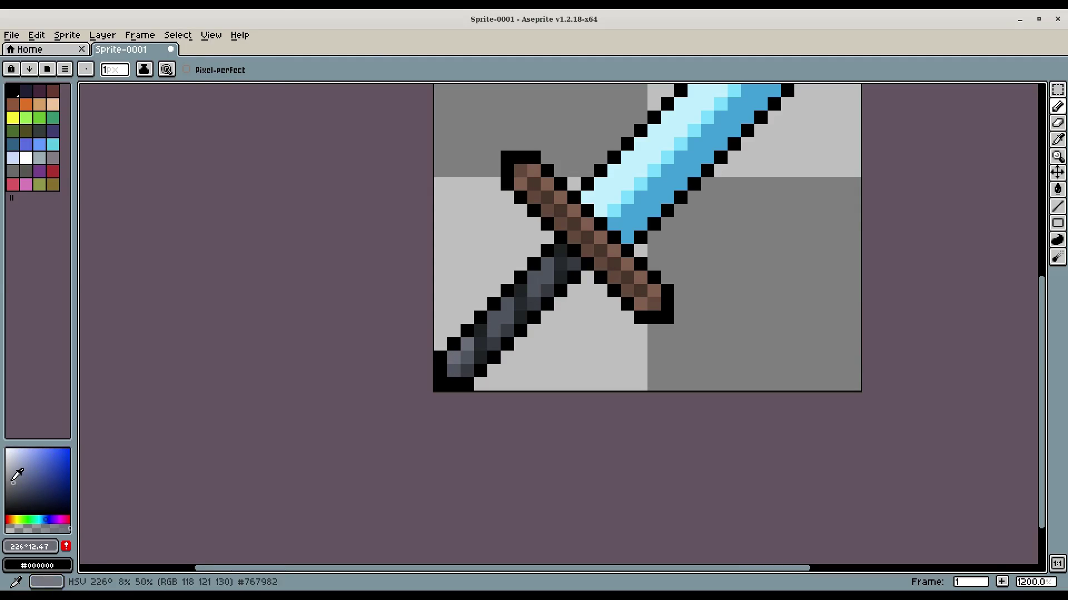
key(v)
key(b)
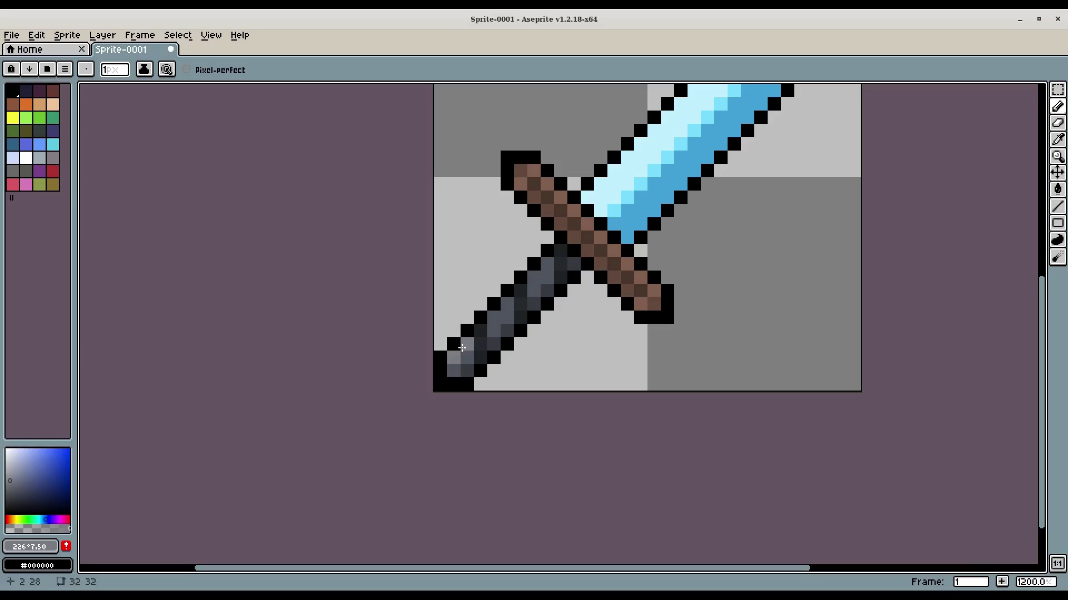
Undo the light-grey highlight pixel beside the crossguard at the top of the handle.
scroll(697, 253, down, 6)
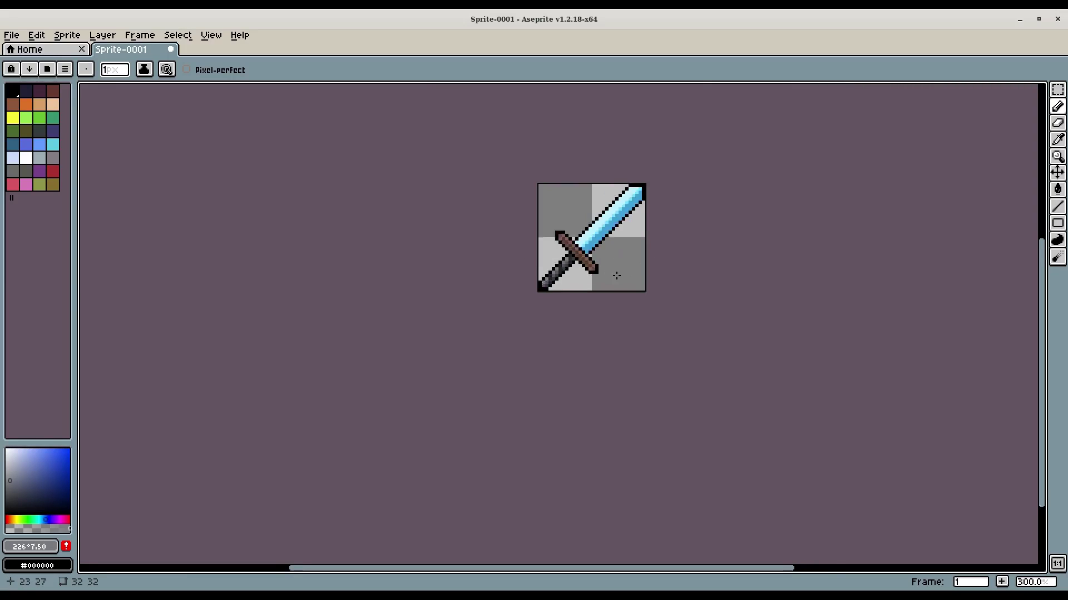
scroll(615, 271, up, 7)
key(ctrl+z)
scroll(627, 253, down, 7)
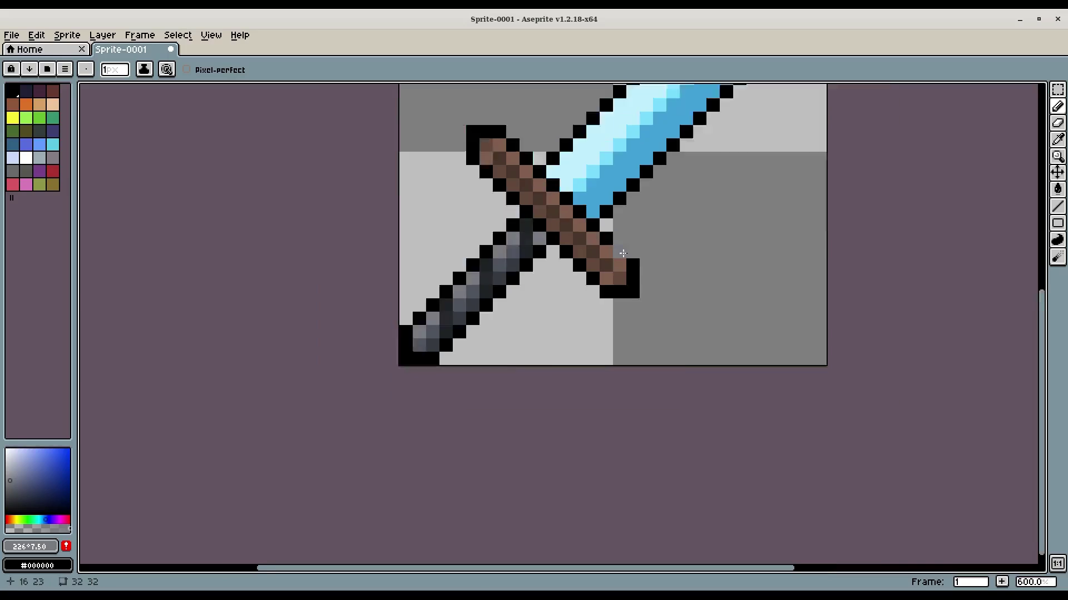
scroll(628, 253, up, 7)
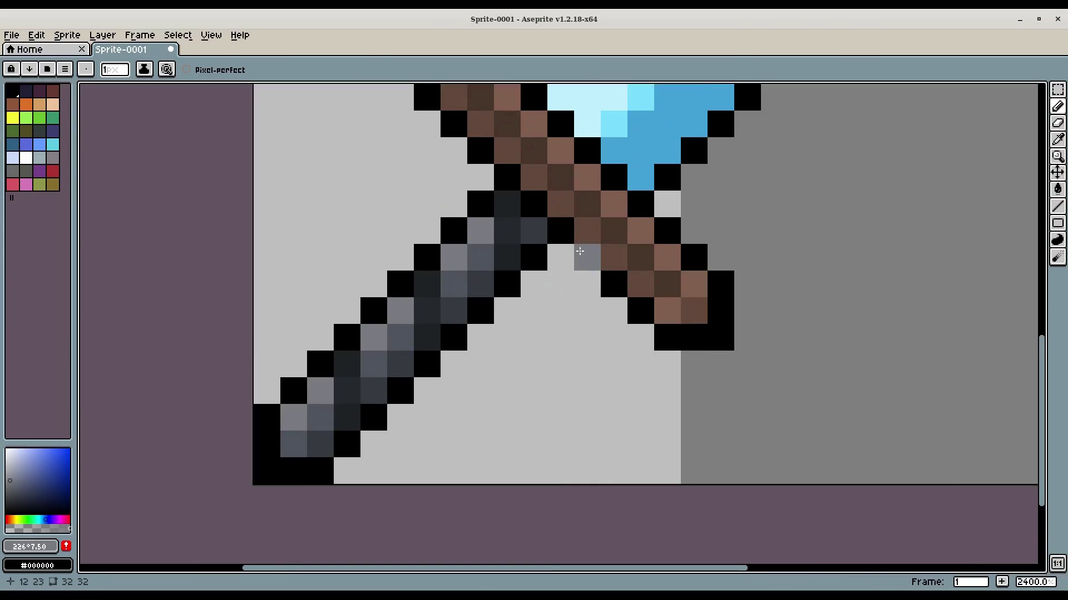
Sample the blade's blue #44a2d8 and darken it to a navy with hue 221, saturation 47 and value 32.
key(i)
scroll(612, 288, down, 6)
scroll(722, 266, up, 6)
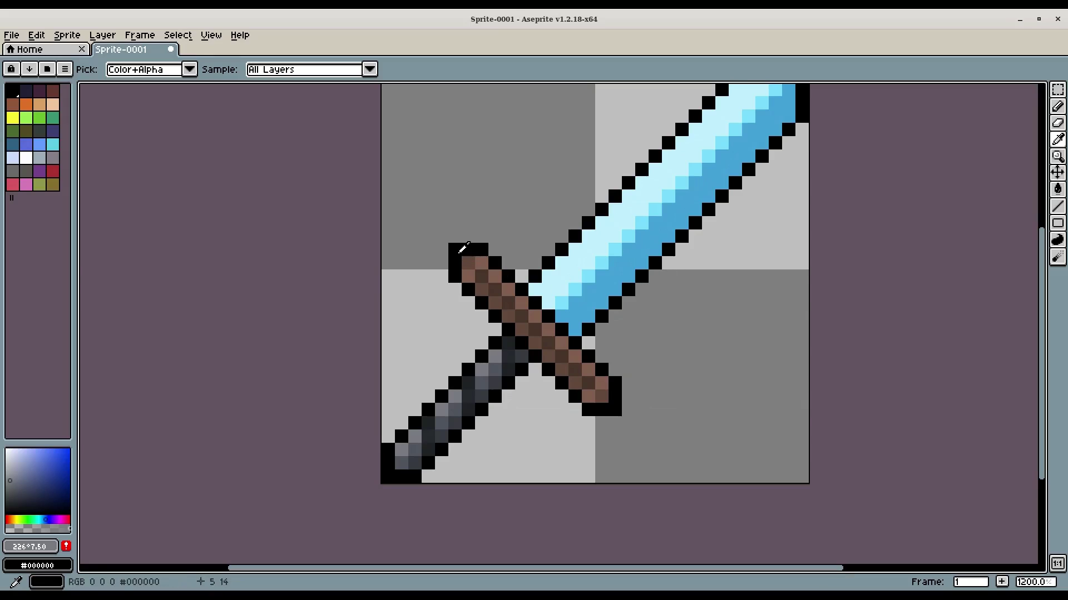
drag(702, 286, 637, 349)
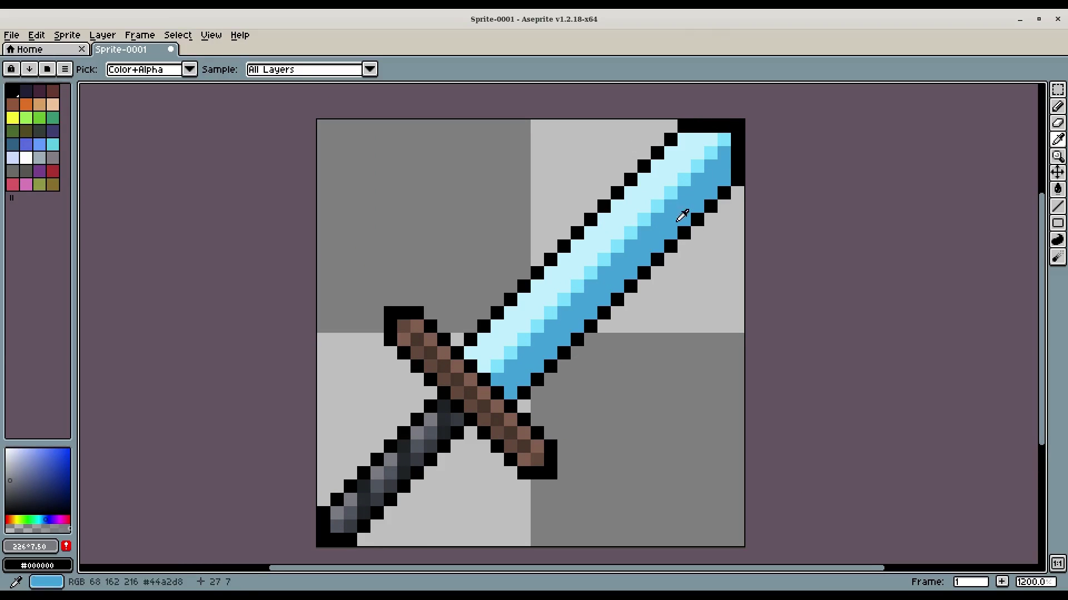
scroll(545, 387, down, 2)
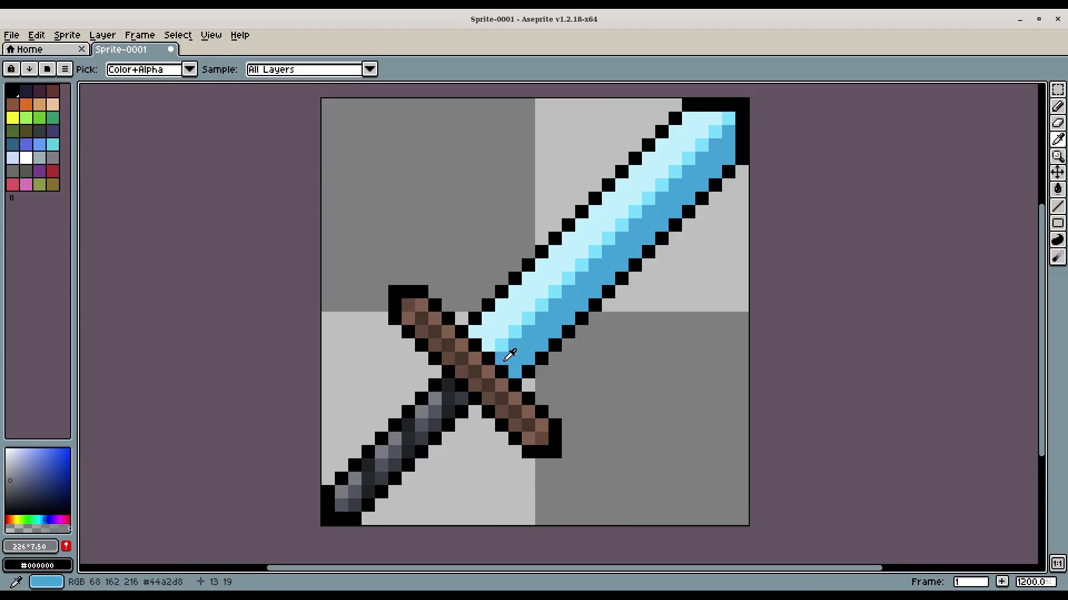
scroll(505, 358, down, 3)
scroll(428, 320, up, 1)
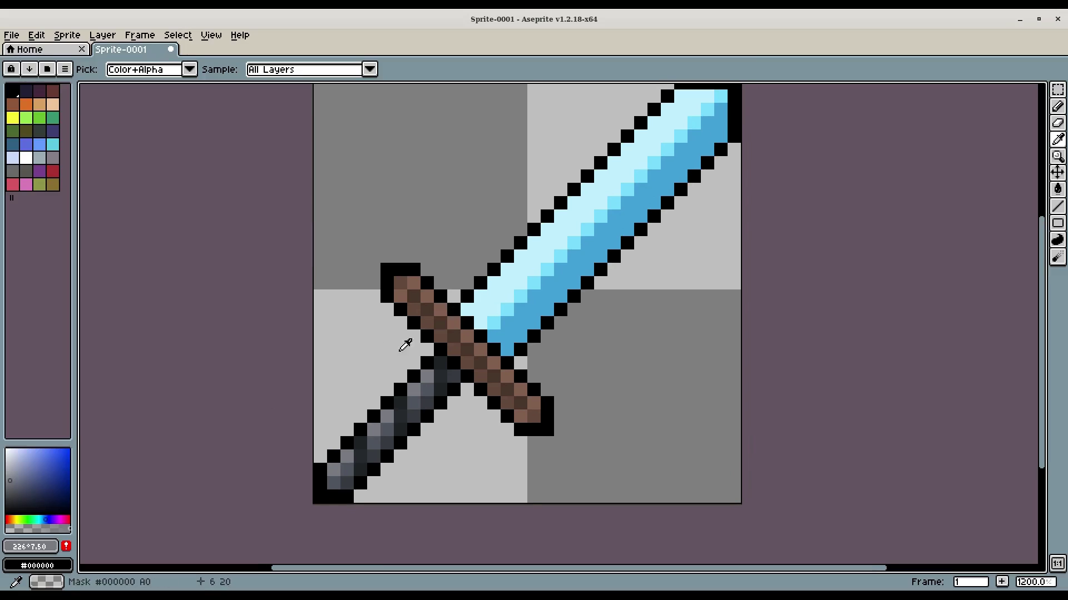
click(505, 348)
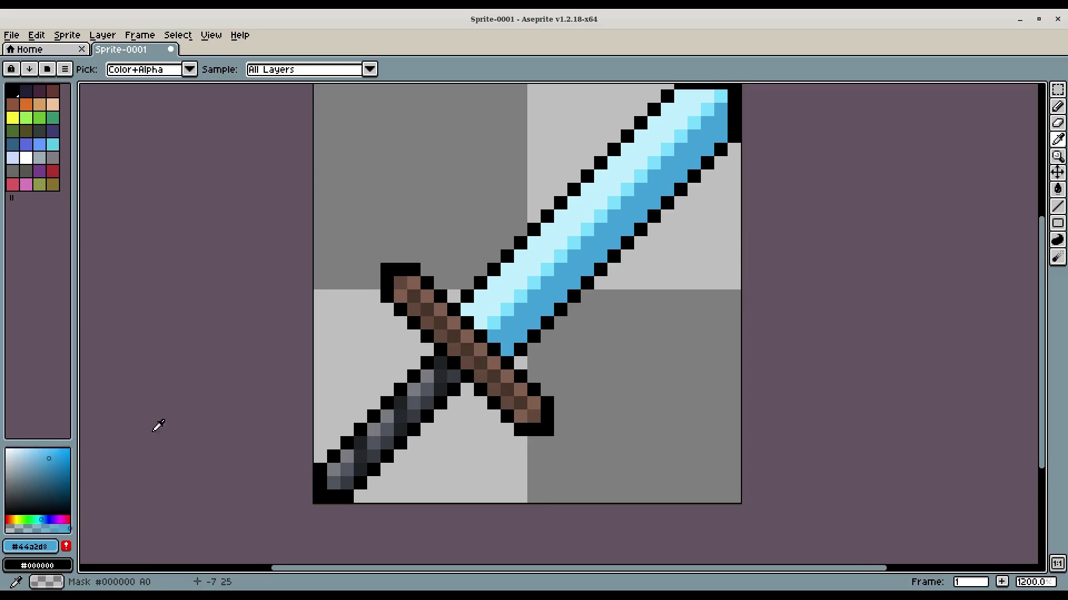
drag(48, 469, 35, 493)
click(47, 518)
key(b)
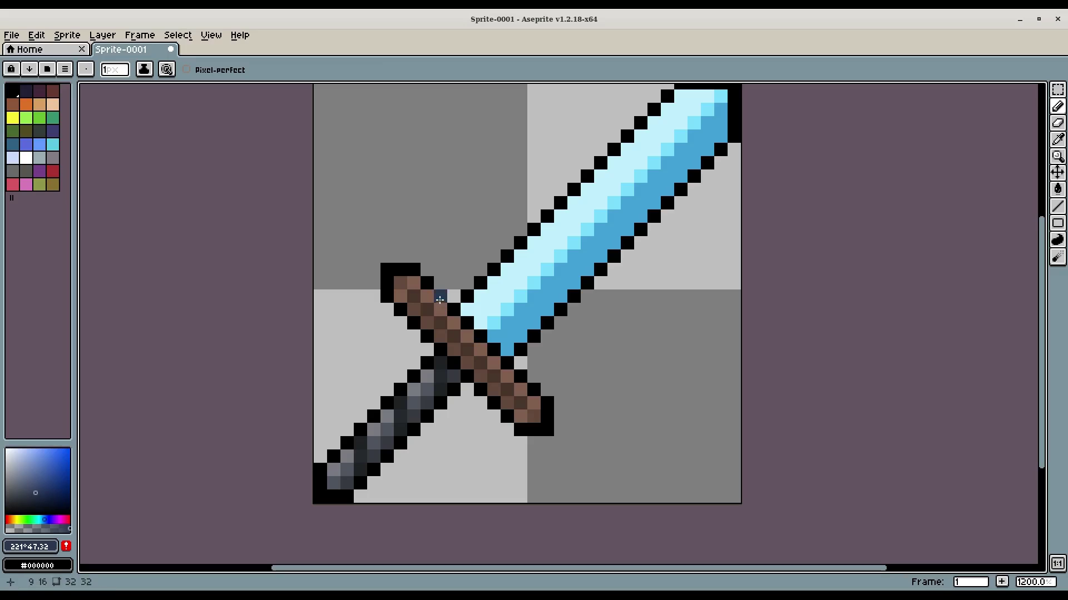
Recolour the blade's black outline in the navy, along both edges and around the tip.
mouse_move(463, 301)
mouse_down()
mouse_move(407, 343)
mouse_move(383, 386)
mouse_up()
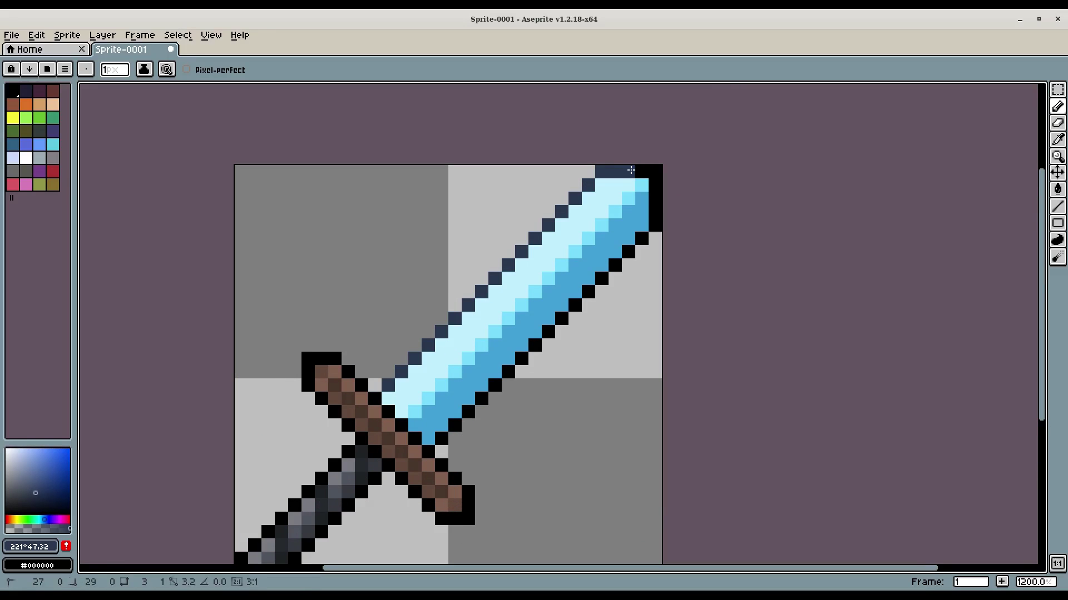
shift+click(655, 228)
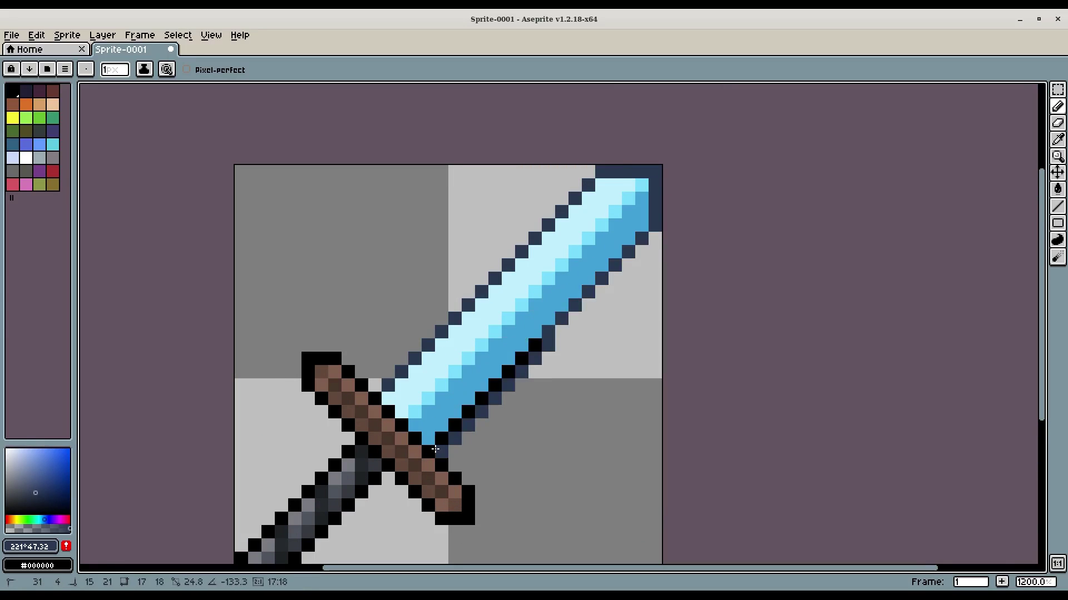
shift+click(437, 443)
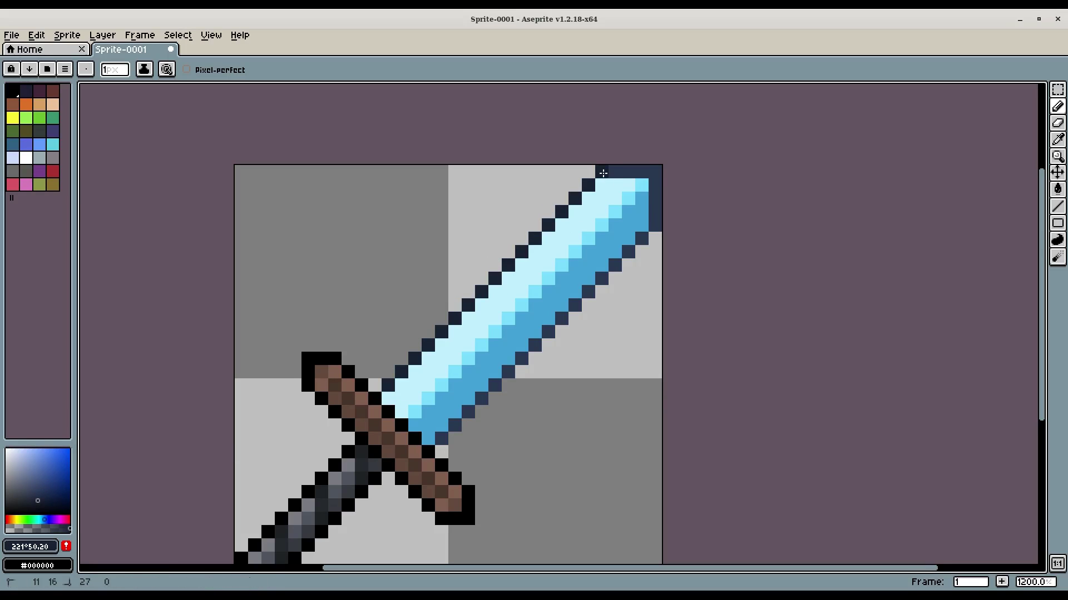
Repaint the whole blade outline in a darker navy with hue 221, saturation 50 and value 20.
click(654, 172)
shift+click(651, 228)
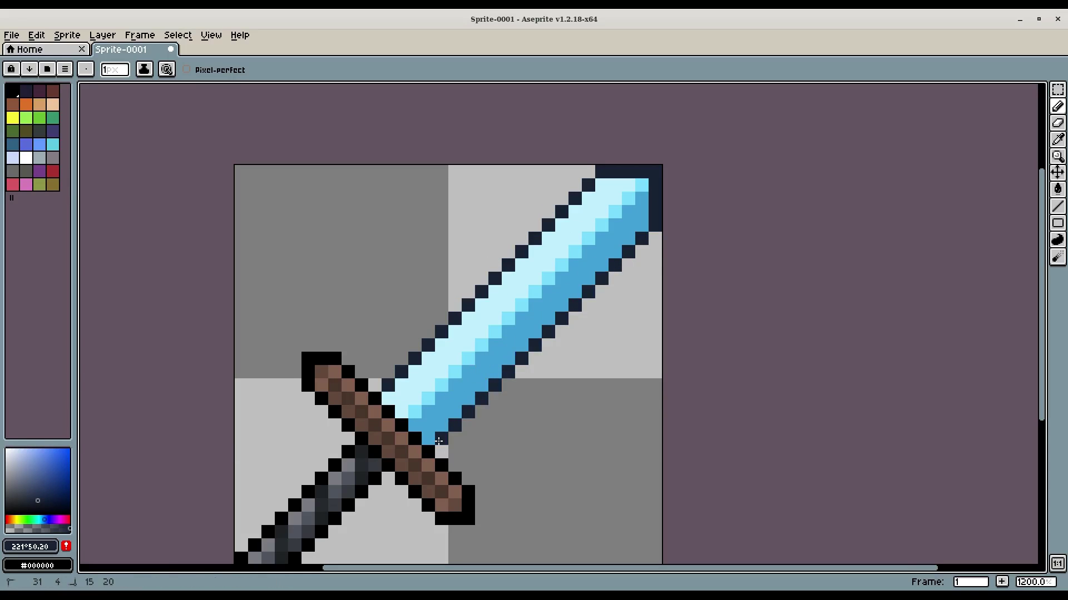
scroll(468, 426, down, 5)
scroll(469, 426, up, 5)
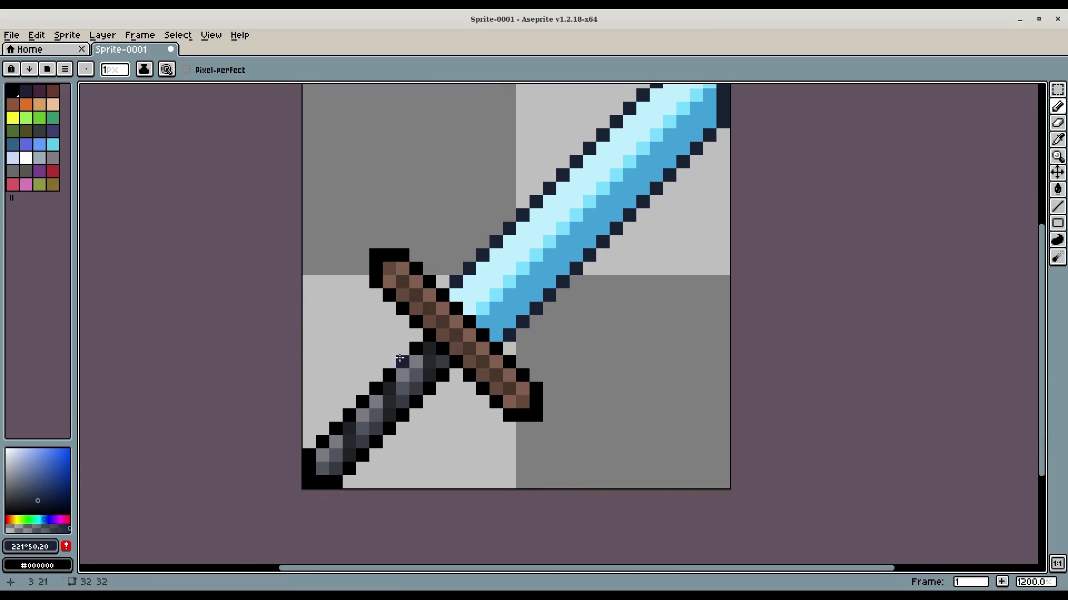
Recolour the crossguard's black outline in a dark brown with hue 19, saturation 22 and value 16.
key(i)
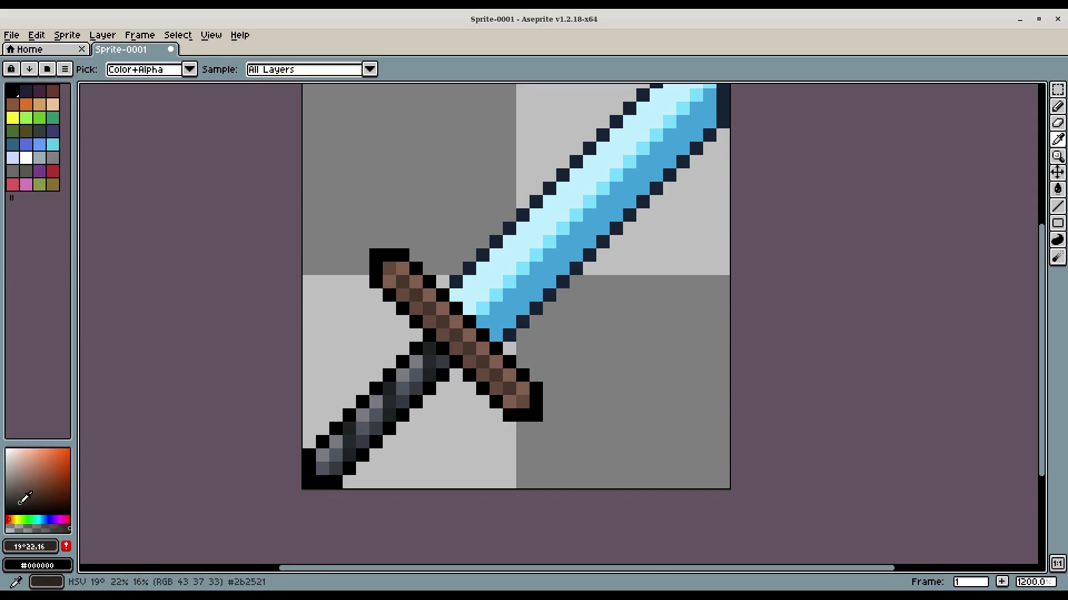
key(b)
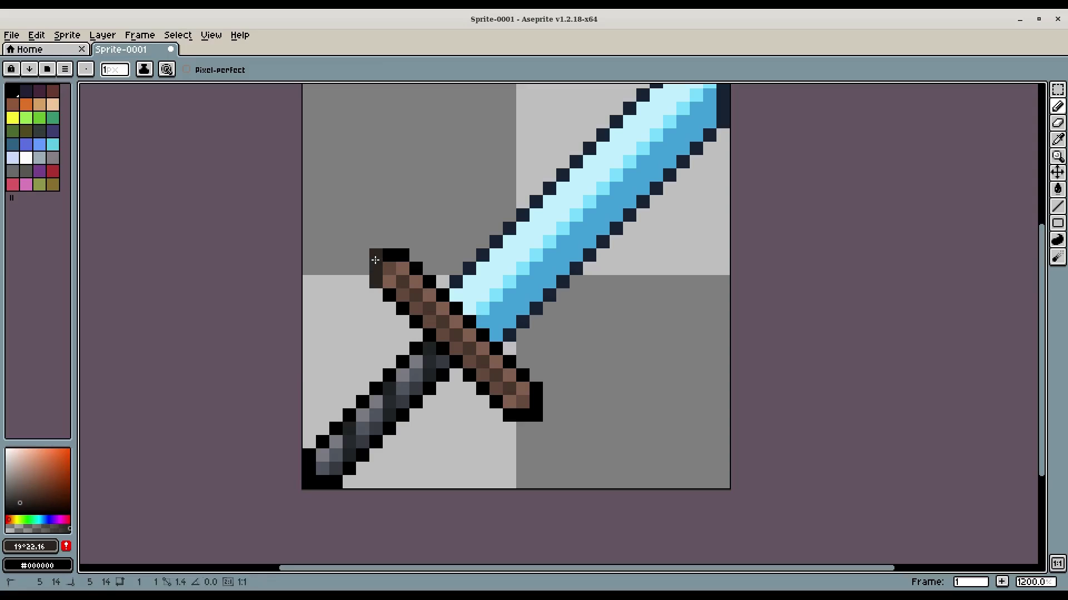
mouse_move(375, 259)
mouse_down()
mouse_move(399, 257)
mouse_move(549, 377)
mouse_move(530, 389)
mouse_move(519, 417)
mouse_up()
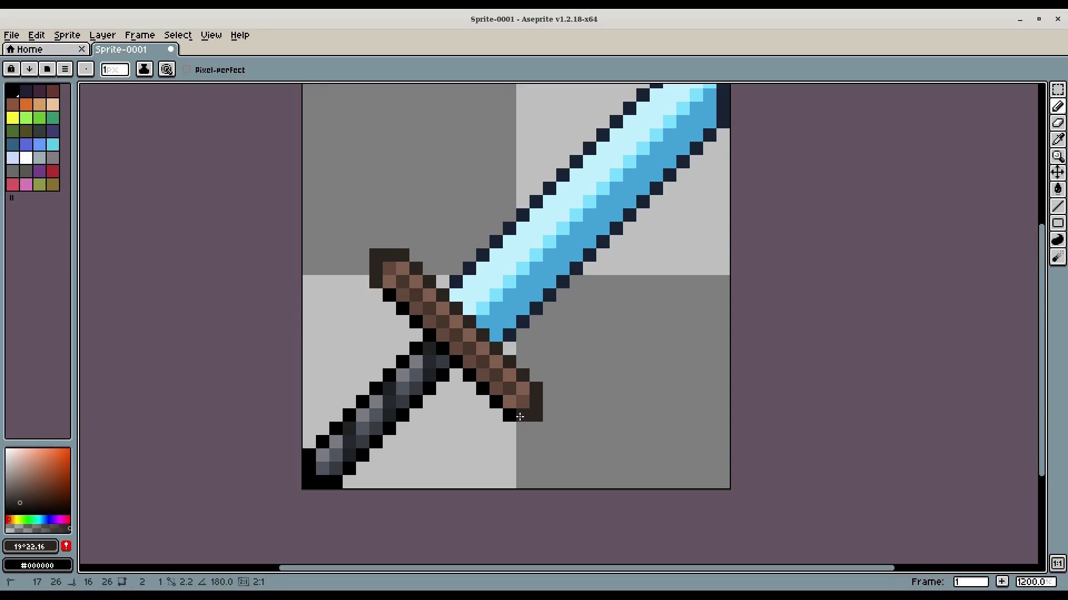
Undo the latest pencil strokes and check the whole sword at a smaller zoom.
key(ctrl+z)
key(ctrl+z)
key(v)
scroll(613, 367, down, 6)
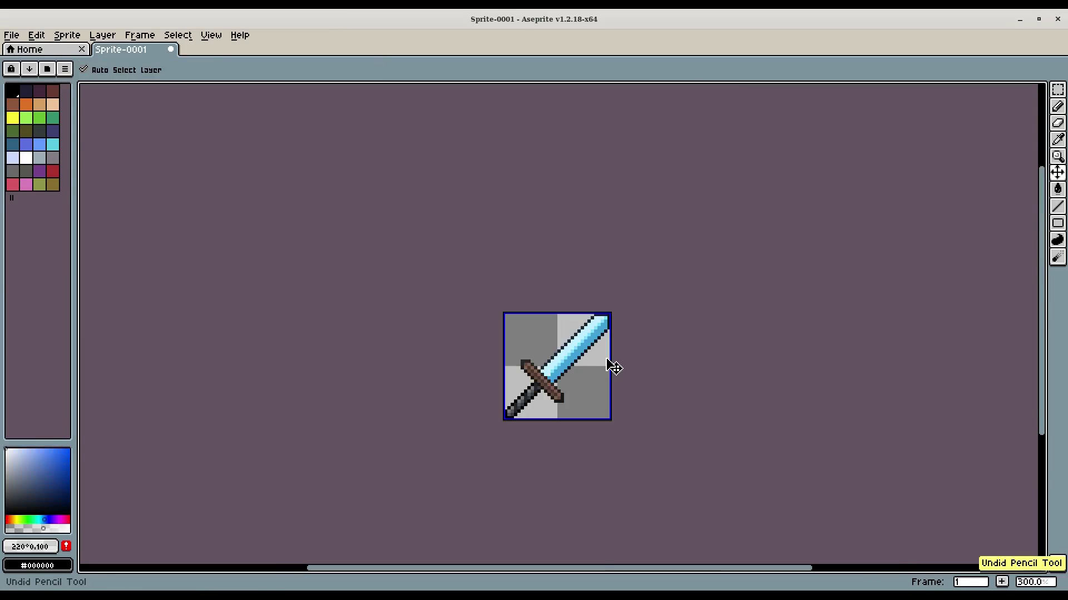
key(b)
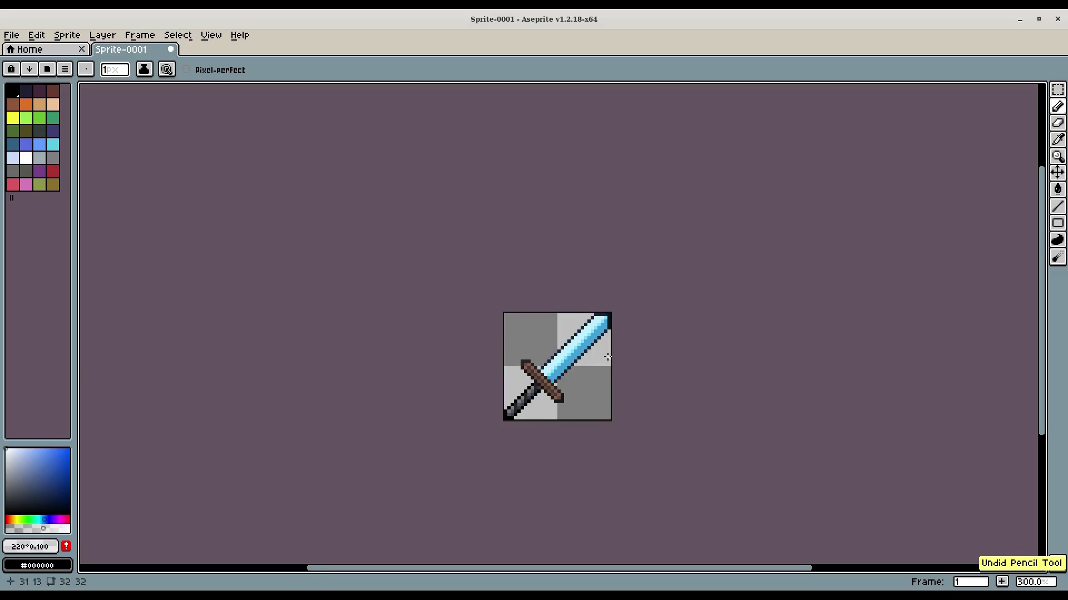
scroll(608, 357, up, 2)
scroll(733, 289, up, 1)
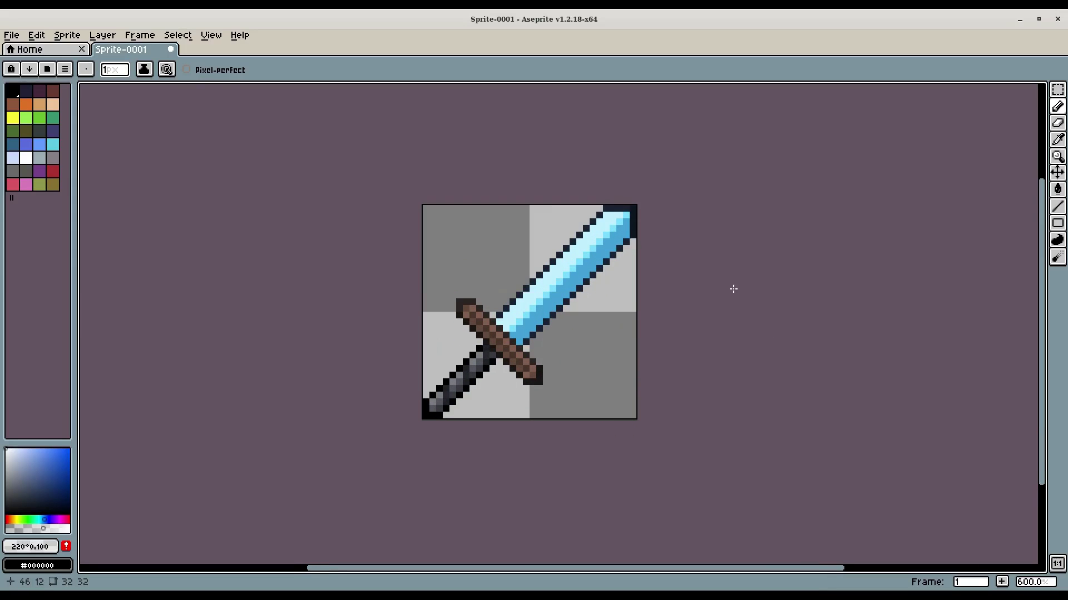